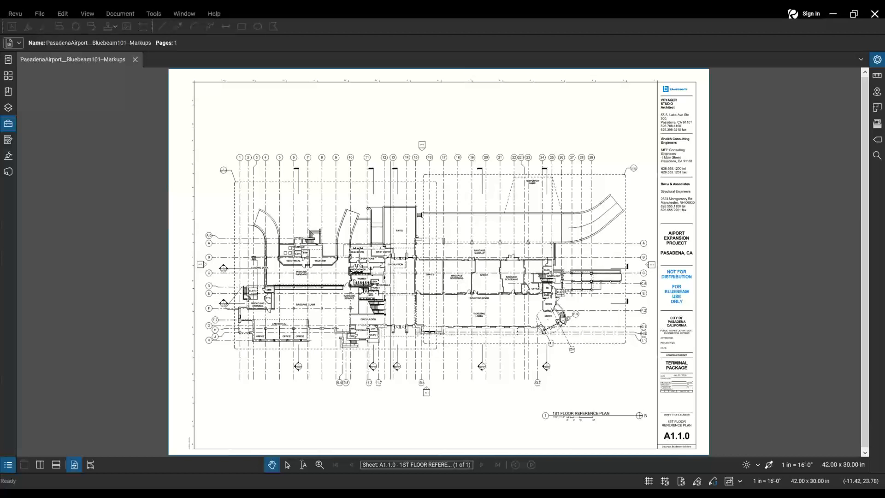
- Open the Bluebeam sign-in form, returning to it from the account-creation form
{"action": "key", "text": "ctrl"}
{"action": "key", "text": "ctrl"}
{"action": "key", "text": "ctrl"}
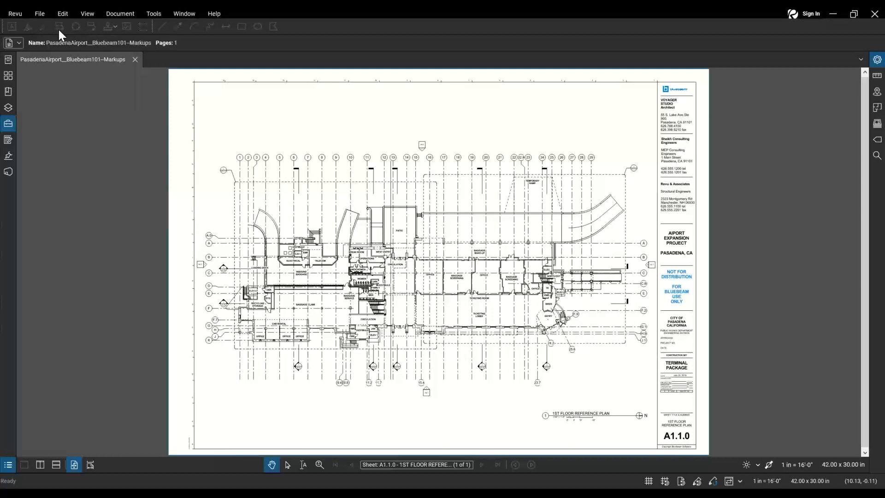
{"action": "left_click", "coordinate": [59, 30]}
{"action": "left_click", "coordinate": [804, 18]}
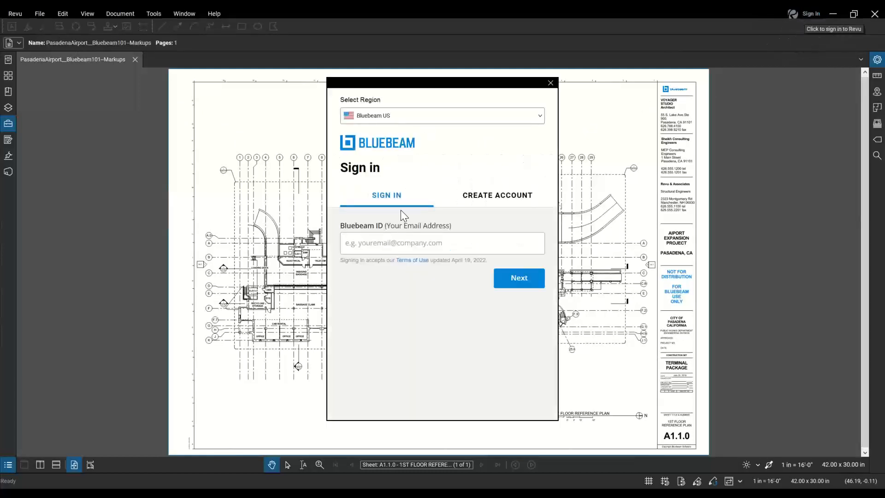
{"action": "left_click", "coordinate": [455, 248]}
{"action": "left_click", "coordinate": [494, 199]}
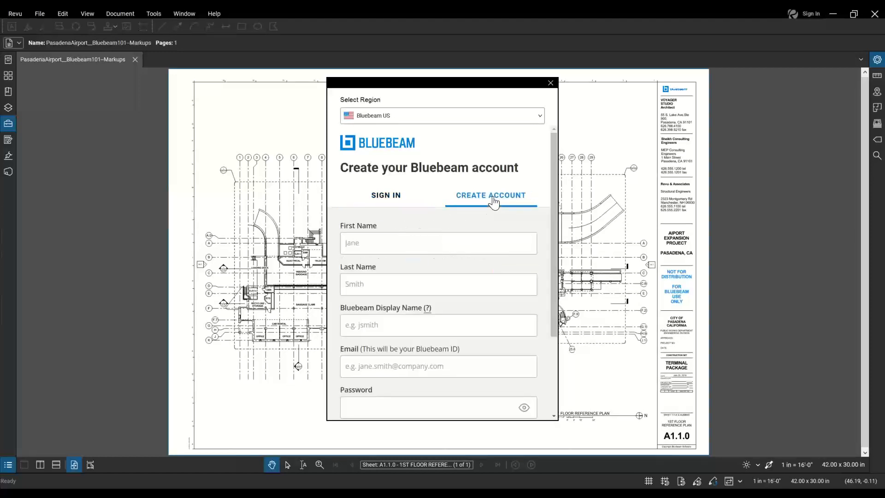
{"action": "left_click", "coordinate": [382, 197]}
- Enter the Bluebeam ID e-mail address and submit it to finish signing in
{"action": "left_click", "coordinate": [427, 243]}
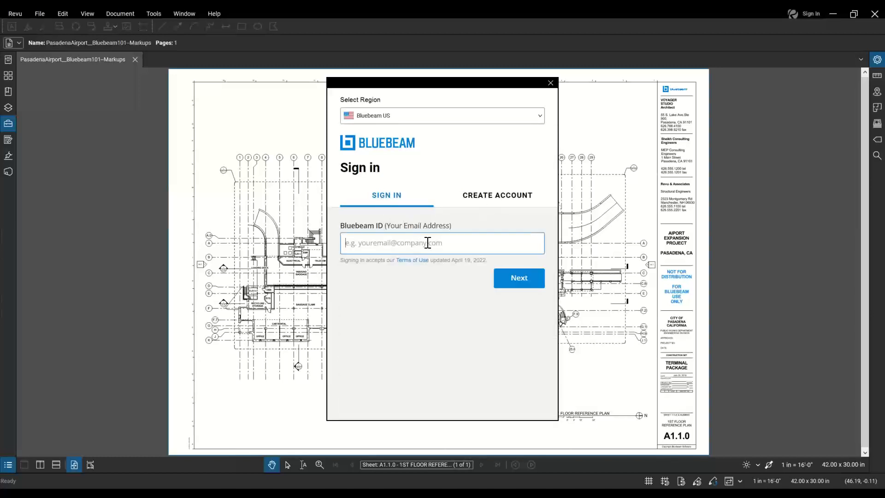
{"action": "left_click_drag", "start_coordinate": [524, 239], "coordinate": [264, 262]}
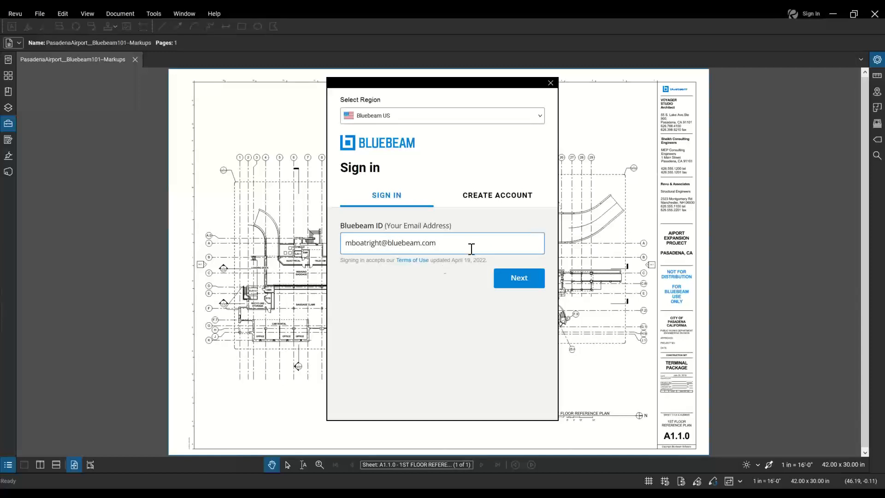
{"action": "left_click_drag", "start_coordinate": [438, 244], "coordinate": [347, 237]}
{"action": "left_click", "coordinate": [517, 277]}
{"action": "left_click", "coordinate": [449, 273]}
{"action": "key", "text": "ctrl+v"}
{"action": "left_click", "coordinate": [460, 314]}
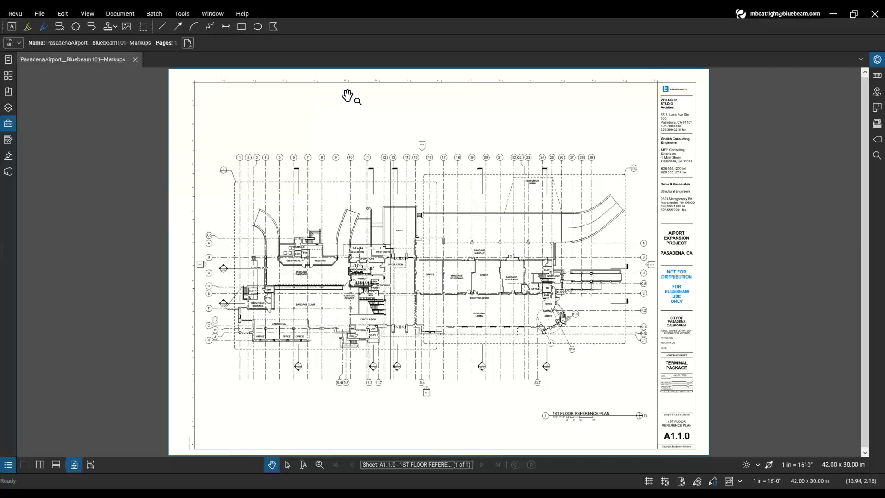
{"action": "left_click", "coordinate": [780, 15]}
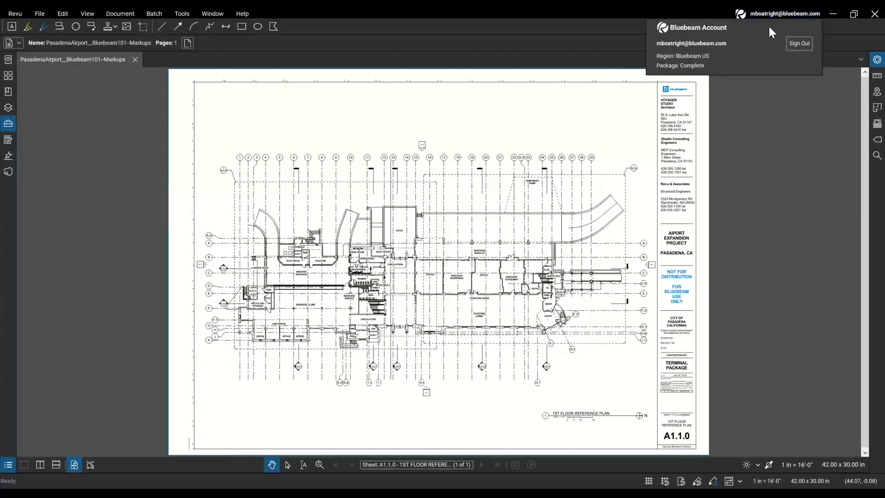
{"action": "key", "text": "ctrl"}
{"action": "key", "text": "ctrl"}
{"action": "left_click", "coordinate": [795, 45]}
{"action": "key", "text": "ctrl"}
{"action": "key", "text": "ctrl"}
{"action": "key", "text": "ctrl"}
{"action": "key", "text": "ctrl"}
{"action": "left_click", "coordinate": [460, 196]}
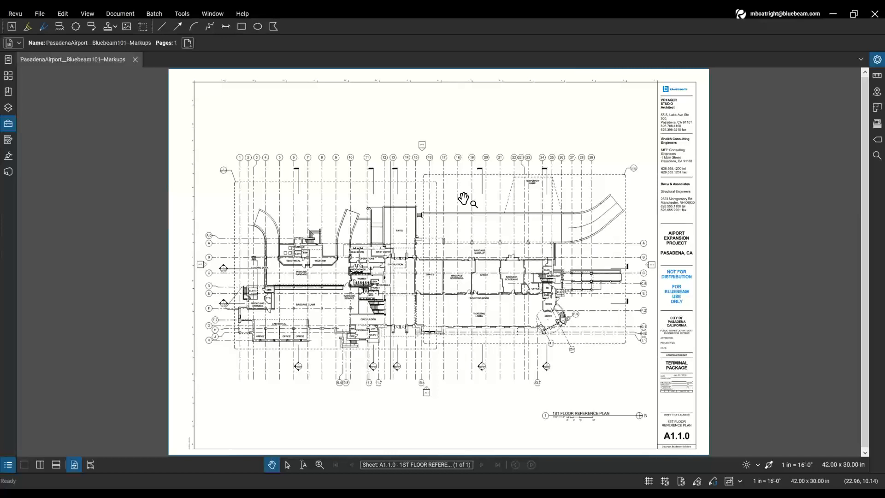
{"action": "left_click", "coordinate": [464, 199]}
{"action": "left_click", "coordinate": [271, 30]}
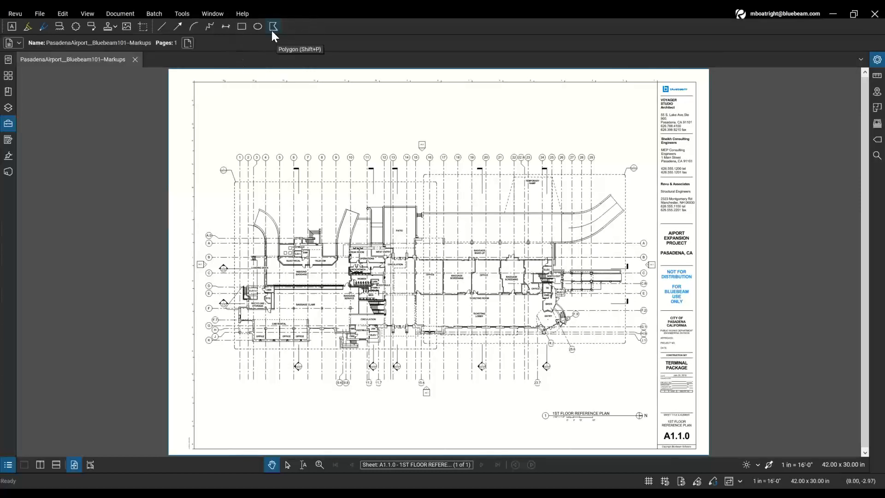
{"action": "left_click", "coordinate": [359, 170]}
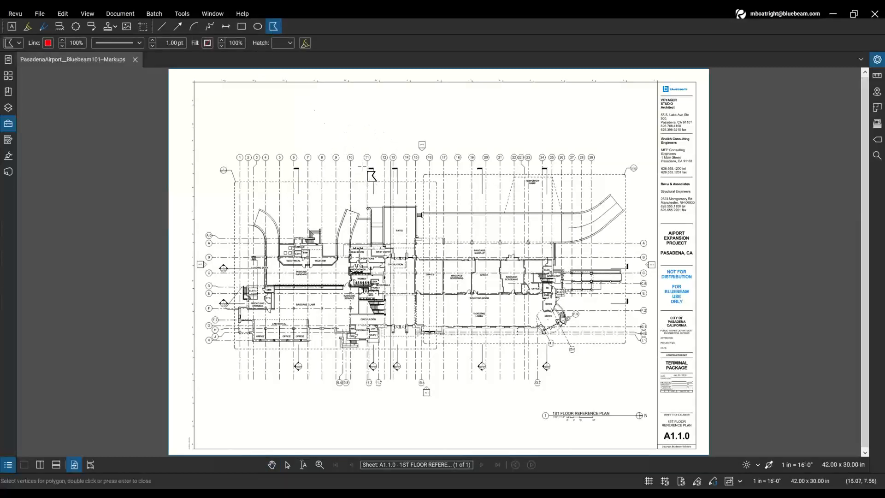
{"action": "key", "text": "Escape"}
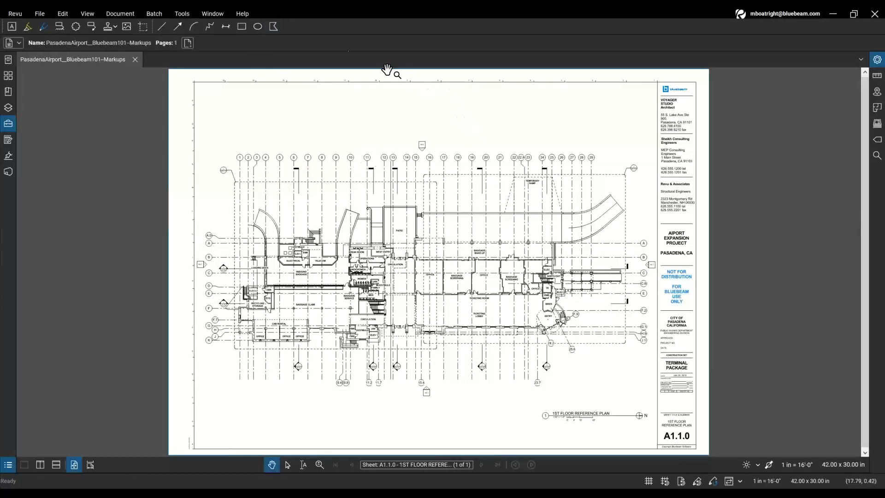
{"action": "left_click", "coordinate": [290, 26]}
{"action": "left_click", "coordinate": [286, 27]}
{"action": "left_click", "coordinate": [164, 29]}
{"action": "left_click", "coordinate": [186, 15]}
{"action": "left_click", "coordinate": [186, 15]}
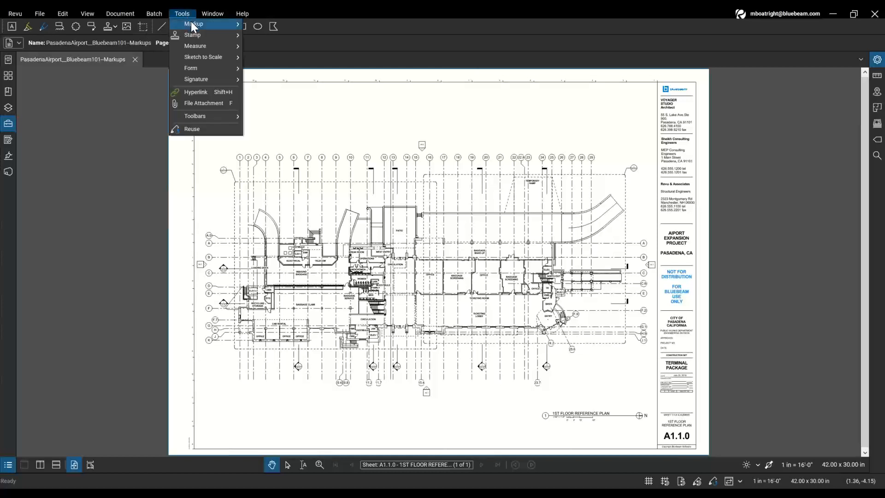
{"action": "mouse_move", "coordinate": [195, 25]}
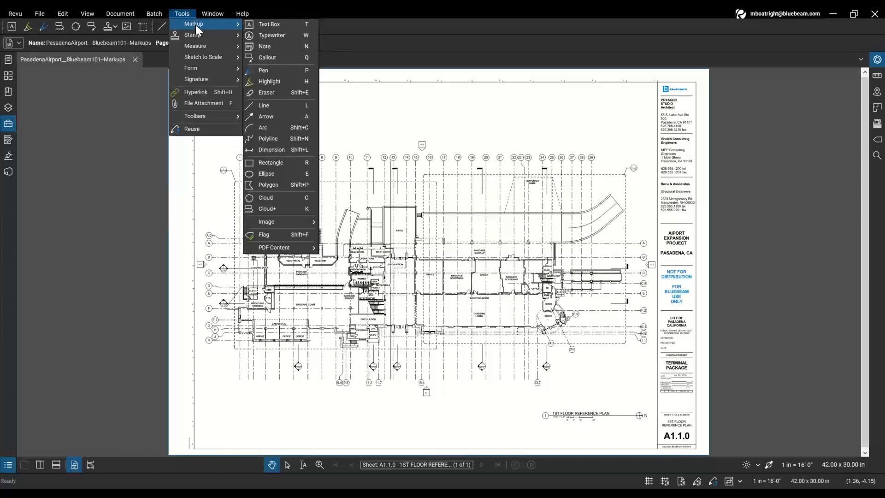
{"action": "left_click", "coordinate": [269, 26]}
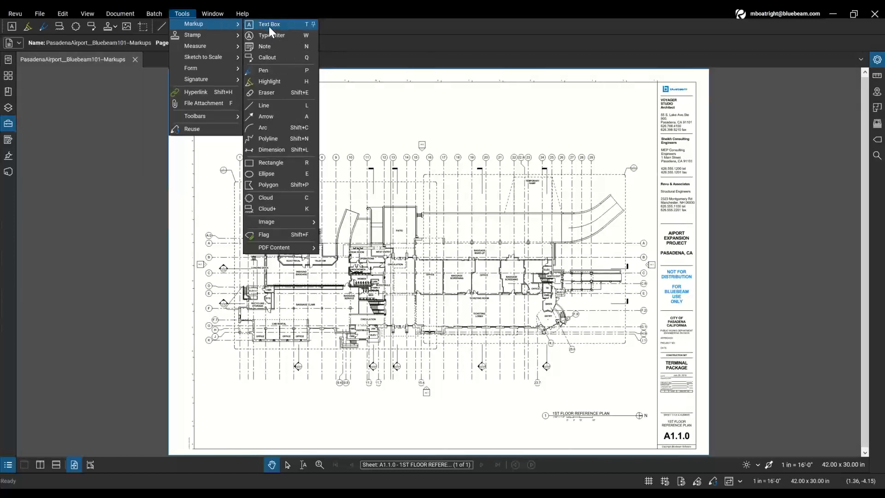
{"action": "key", "text": "ctrl"}
{"action": "key", "text": "ctrl"}
{"action": "key", "text": "ctrl"}
{"action": "key", "text": "ctrl"}
{"action": "key", "text": "ctrl"}
{"action": "key", "text": "ctrl"}
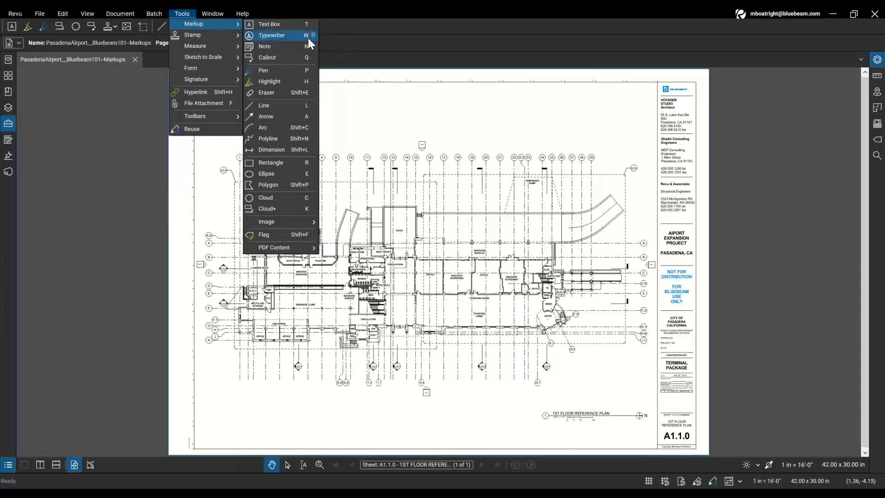
{"action": "key", "text": "ctrl"}
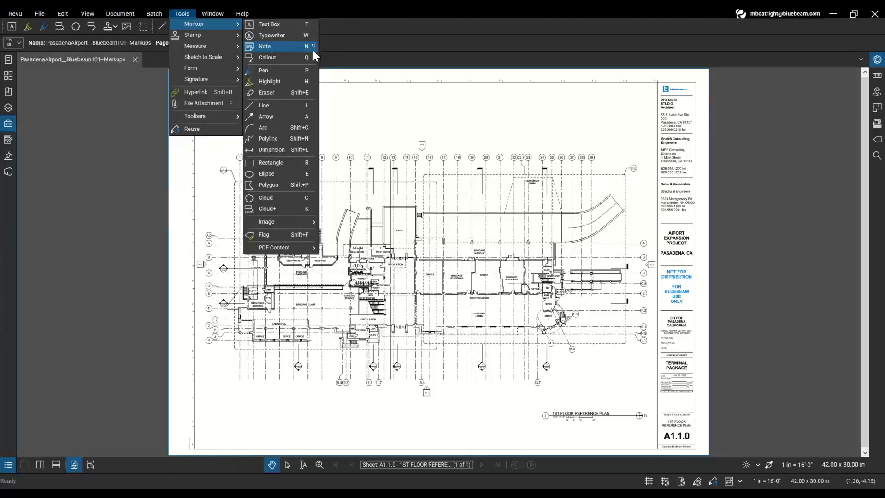
{"action": "left_click", "coordinate": [386, 116]}
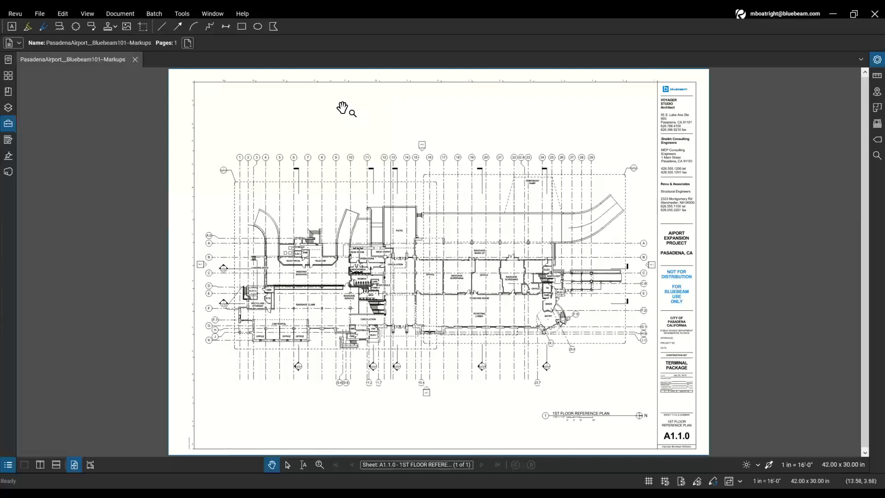
- Zoom in on the Break Room and Operations rooms of sheet A1.1.0
{"action": "key", "text": "ctrl"}
{"action": "scroll", "coordinate": [355, 253], "scroll_direction": "up", "scroll_amount": 5}
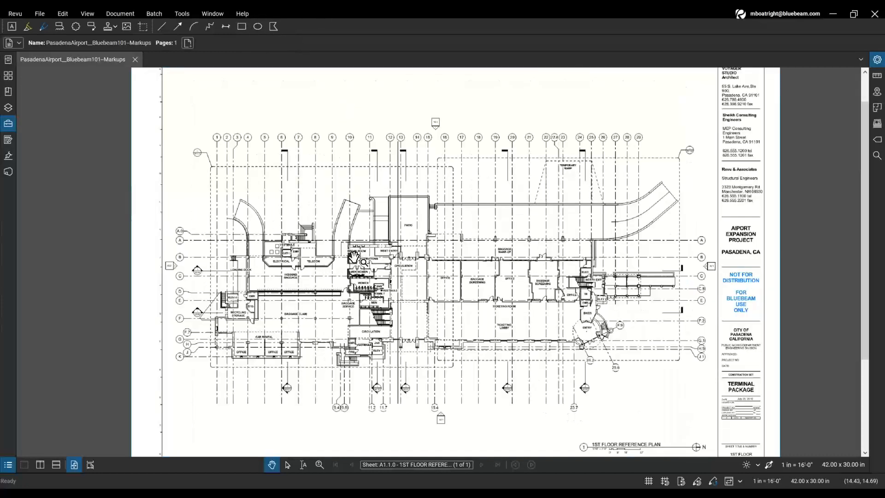
{"action": "scroll", "coordinate": [354, 253], "scroll_direction": "up", "scroll_amount": 6}
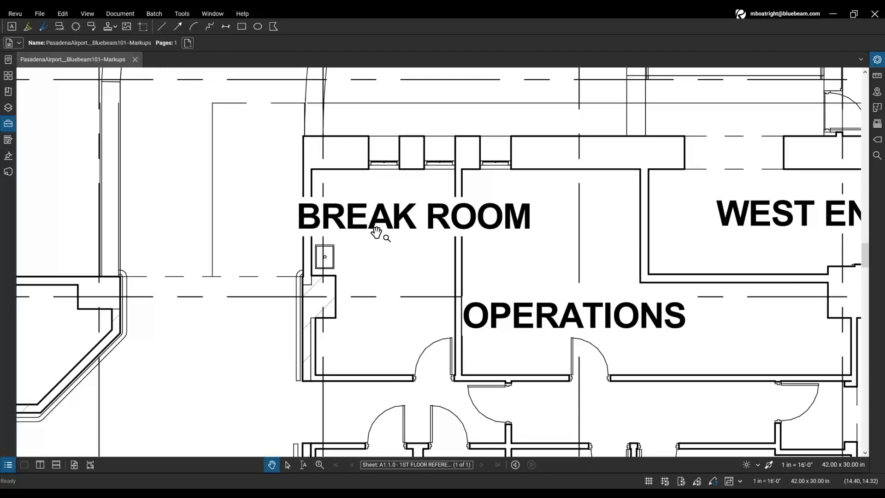
- Draw a revision cloud rectangle enclosing the Break Room with the Cloud tool
{"action": "left_click", "coordinate": [75, 27]}
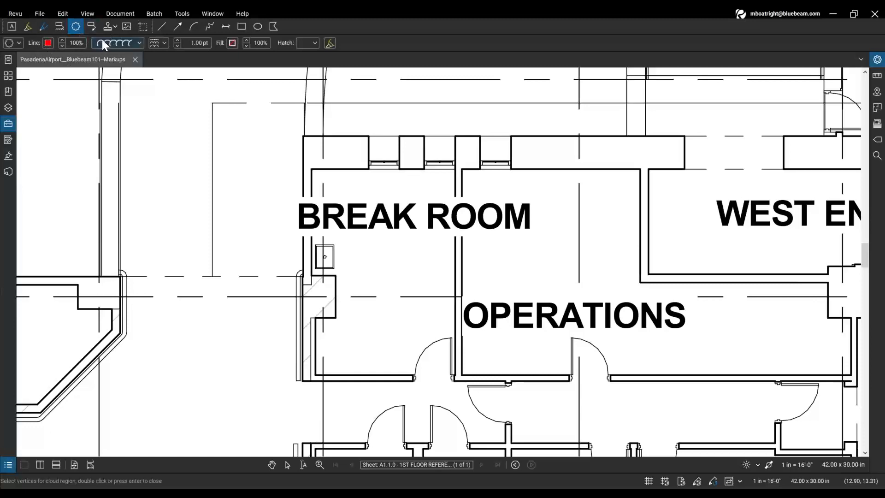
{"action": "left_click", "coordinate": [250, 138]}
{"action": "left_click", "coordinate": [292, 128]}
{"action": "left_click_drag", "start_coordinate": [291, 127], "coordinate": [463, 389]}
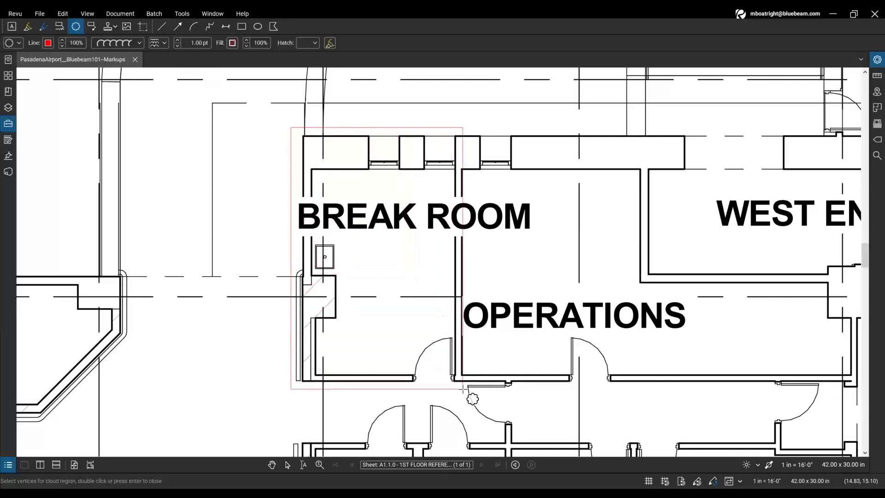
{"action": "key", "text": "ctrl"}
{"action": "key", "text": "ctrl"}
{"action": "left_click_drag", "start_coordinate": [463, 390], "coordinate": [462, 390]}
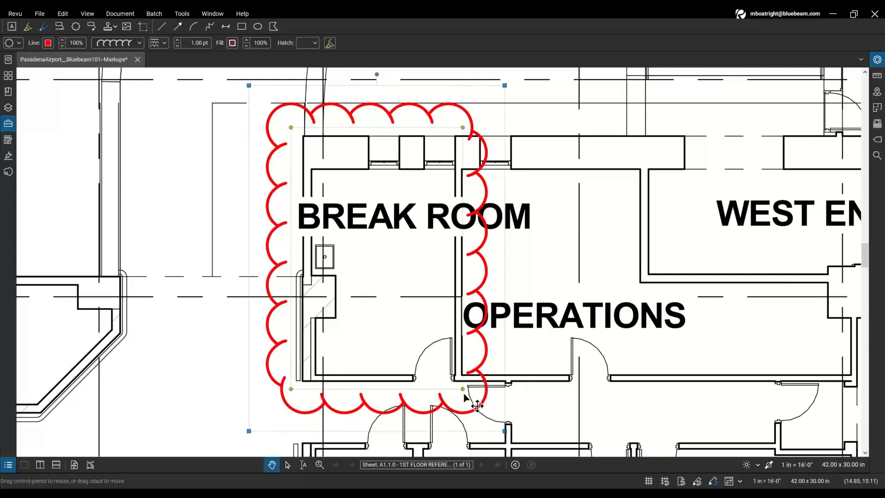
- Pull the cloud's four corner points inward so it fits the Break Room
{"action": "left_click", "coordinate": [463, 390]}
{"action": "left_click", "coordinate": [291, 390]}
{"action": "left_click", "coordinate": [303, 139]}
{"action": "left_click_drag", "start_coordinate": [294, 131], "coordinate": [303, 137]}
{"action": "left_click_drag", "start_coordinate": [462, 128], "coordinate": [460, 134]}
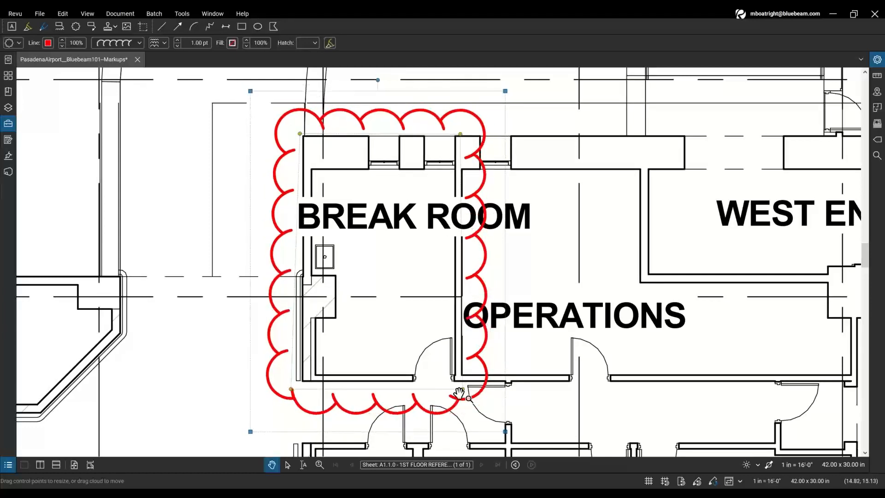
{"action": "left_click_drag", "start_coordinate": [463, 389], "coordinate": [460, 375]}
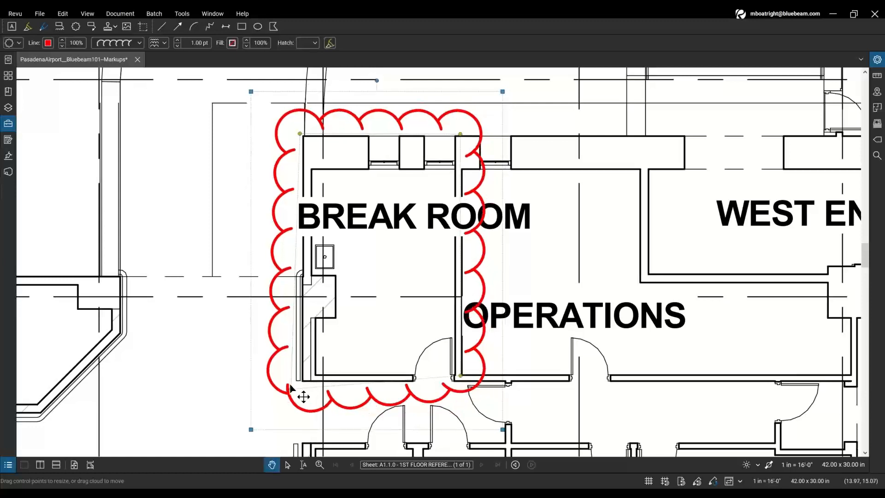
{"action": "left_click_drag", "start_coordinate": [290, 391], "coordinate": [298, 377]}
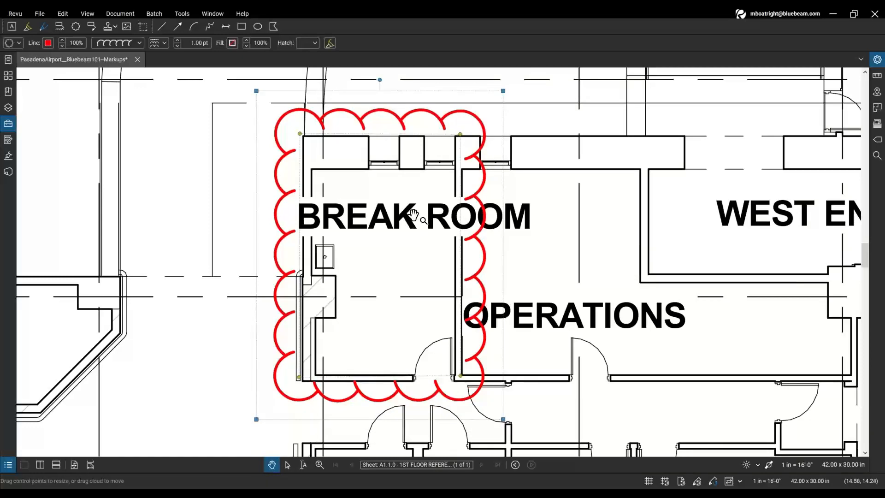
- Zoom out, pan to the Vestibule and Electrical rooms, and zoom in
{"action": "scroll", "coordinate": [378, 259], "scroll_direction": "down", "scroll_amount": 3}
{"action": "scroll", "coordinate": [378, 259], "scroll_direction": "down", "scroll_amount": 2}
{"action": "left_click_drag", "start_coordinate": [267, 230], "coordinate": [404, 225]}
{"action": "mouse_move", "coordinate": [158, 227]}
{"action": "left_mouse_down"}
{"action": "mouse_move", "coordinate": [369, 235]}
{"action": "mouse_move", "coordinate": [426, 248]}
{"action": "left_mouse_up"}
{"action": "scroll", "coordinate": [396, 231], "scroll_direction": "up", "scroll_amount": 3}
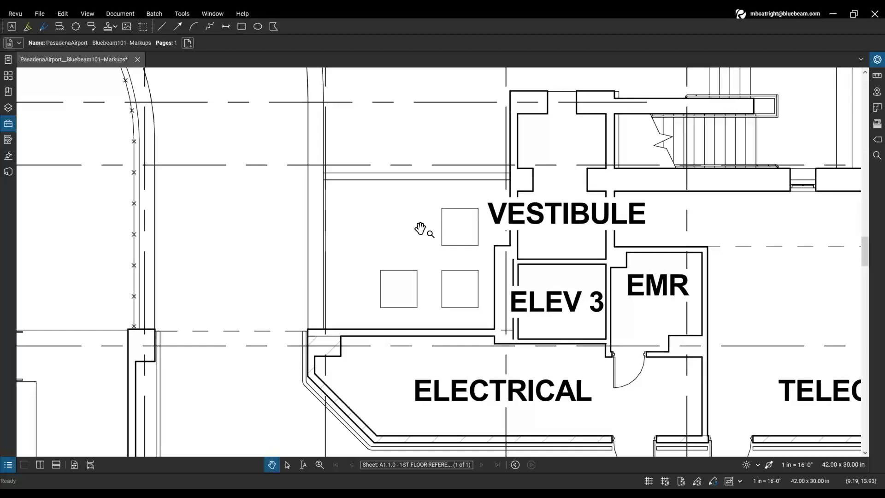
- With the Callout tool, set the arrow tip on the lower-right square west of the Vestibule
{"action": "left_click", "coordinate": [456, 226]}
{"action": "left_click", "coordinate": [460, 289]}
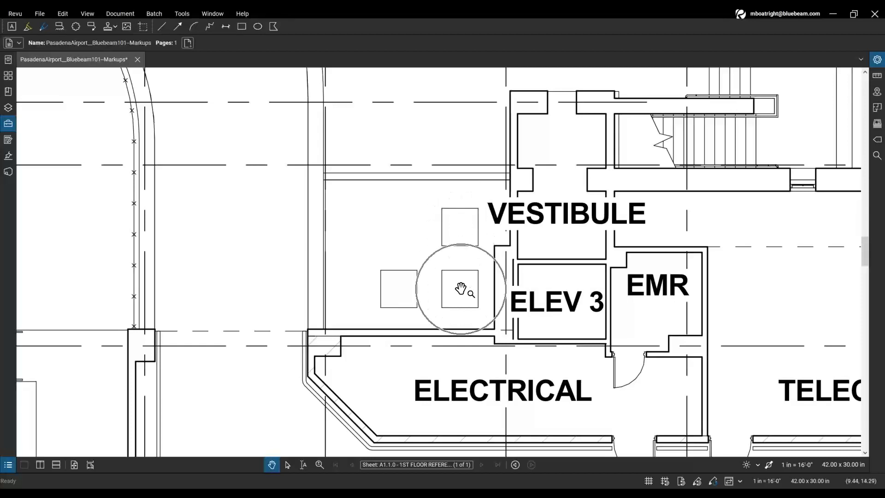
{"action": "left_click", "coordinate": [397, 285]}
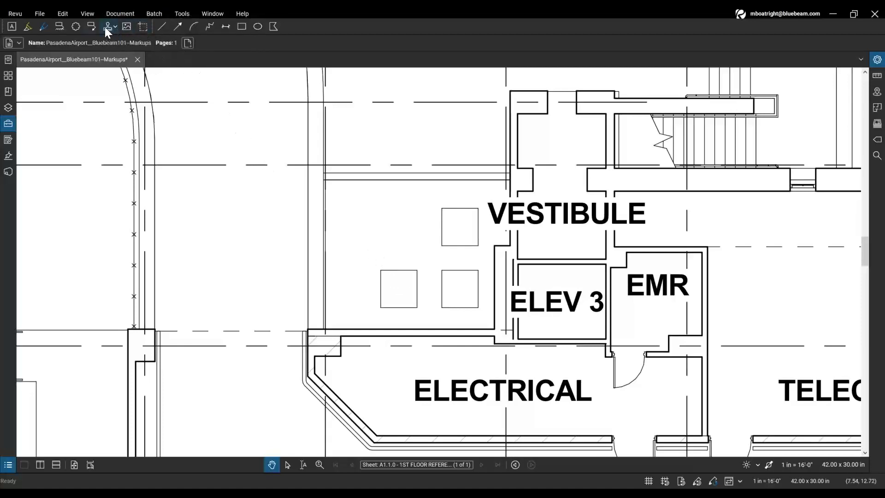
{"action": "left_click", "coordinate": [93, 27]}
{"action": "left_click", "coordinate": [92, 28]}
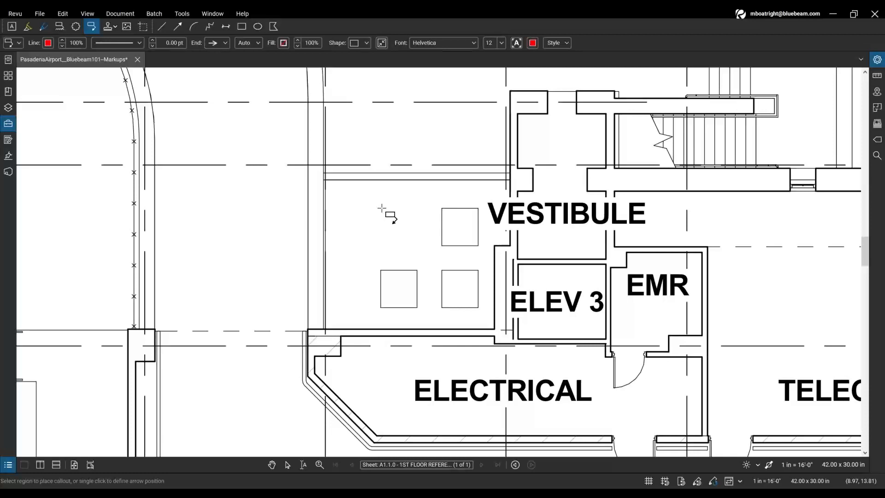
{"action": "left_click", "coordinate": [449, 273]}
{"action": "key", "text": "ctrl"}
{"action": "key", "text": "ctrl"}
{"action": "left_click", "coordinate": [442, 270]}
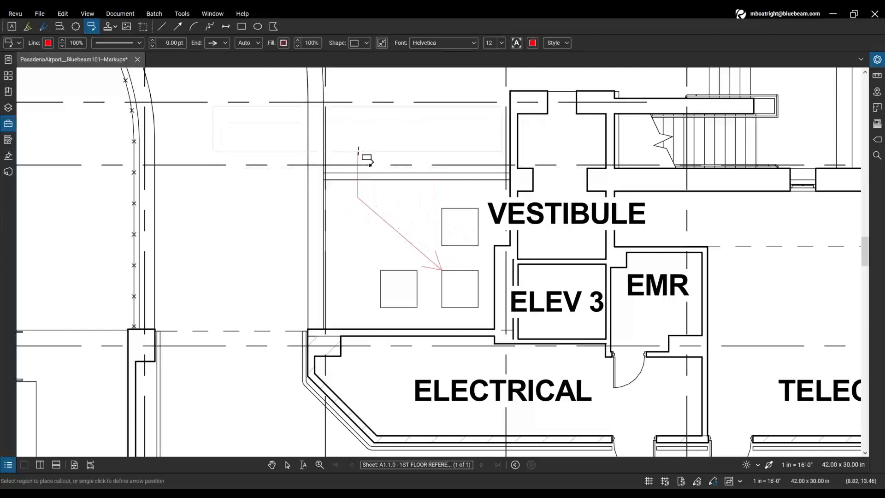
- Place the callout box up and to the left and enter 'Label Equipment' as its text
{"action": "left_click", "coordinate": [357, 150]}
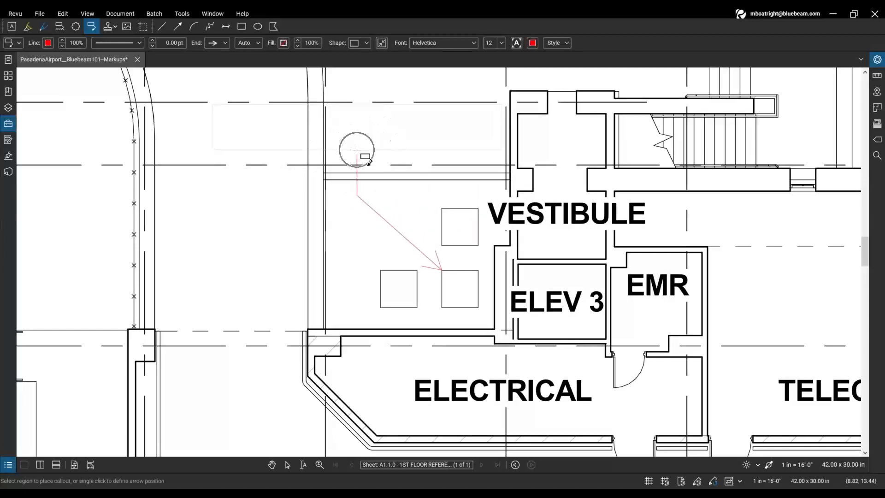
{"action": "left_click", "coordinate": [357, 149]}
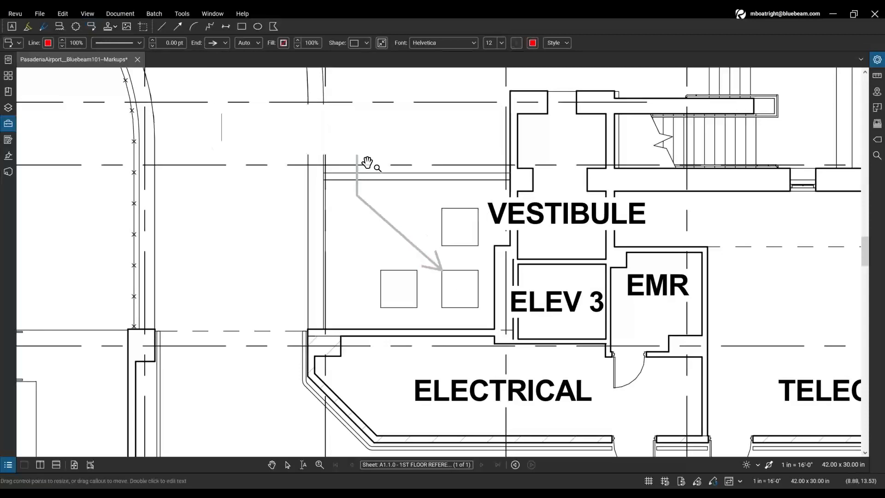
{"action": "left_click", "coordinate": [370, 147]}
{"action": "left_click", "coordinate": [226, 138]}
{"action": "type", "text": "Label"}
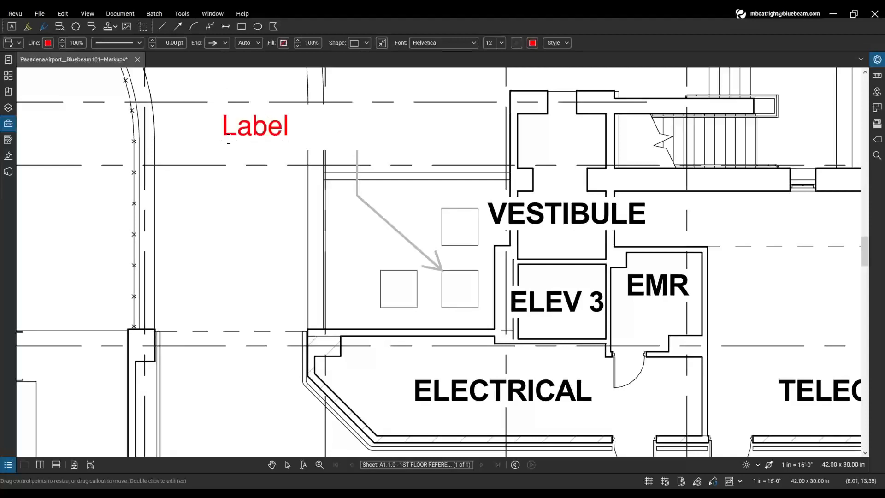
{"action": "type", "text": " Equipment"}
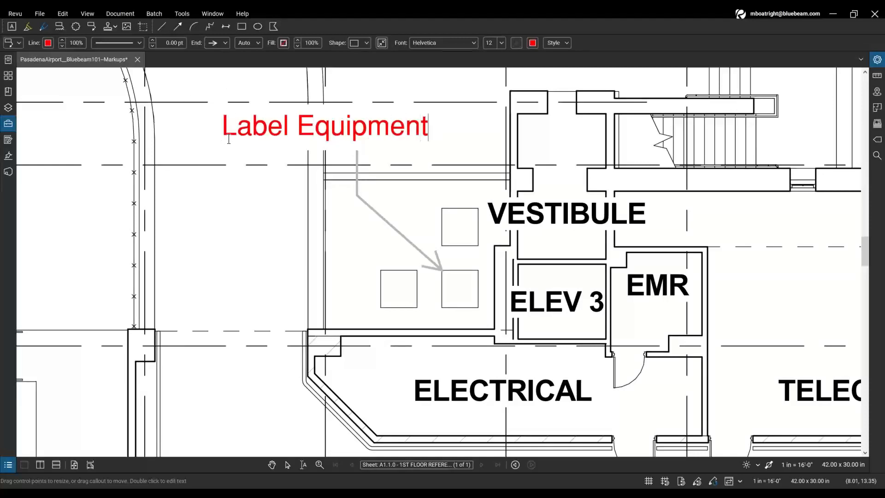
{"action": "key", "text": "Escape"}
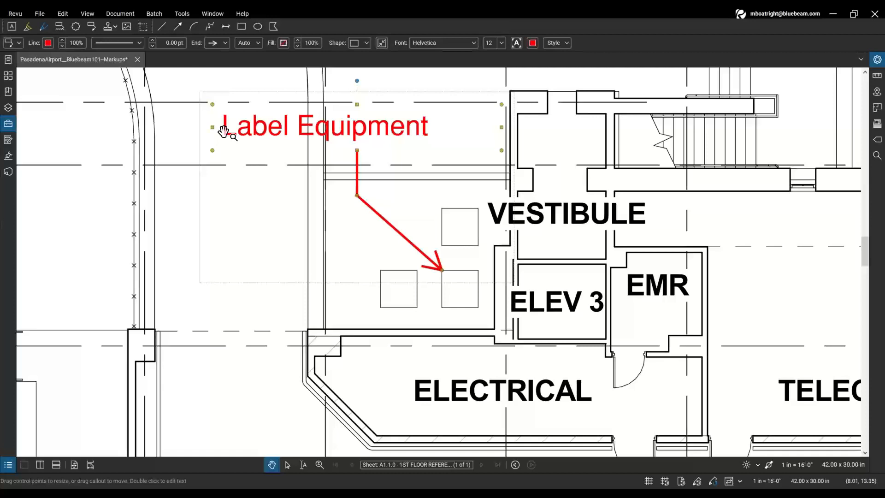
- Narrow the Label Equipment text box, nudge the callout right and down, then deselect it
{"action": "left_click_drag", "start_coordinate": [477, 123], "coordinate": [446, 124]}
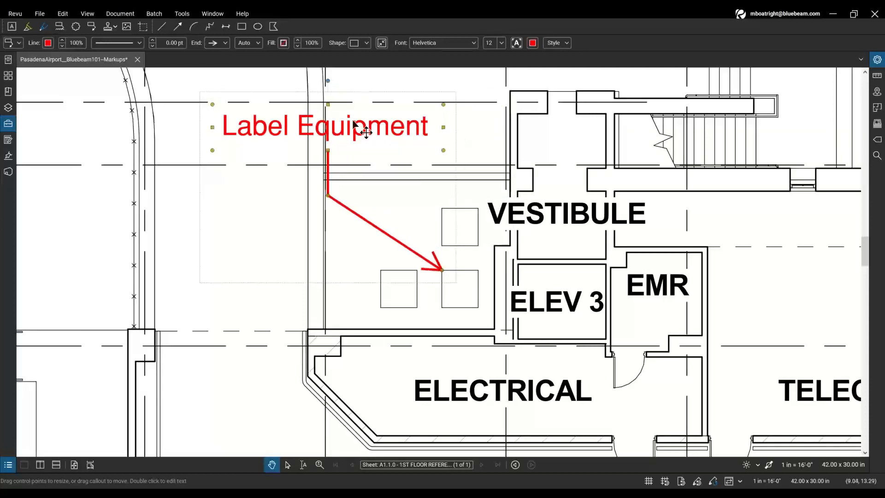
{"action": "left_click_drag", "start_coordinate": [353, 124], "coordinate": [361, 135]}
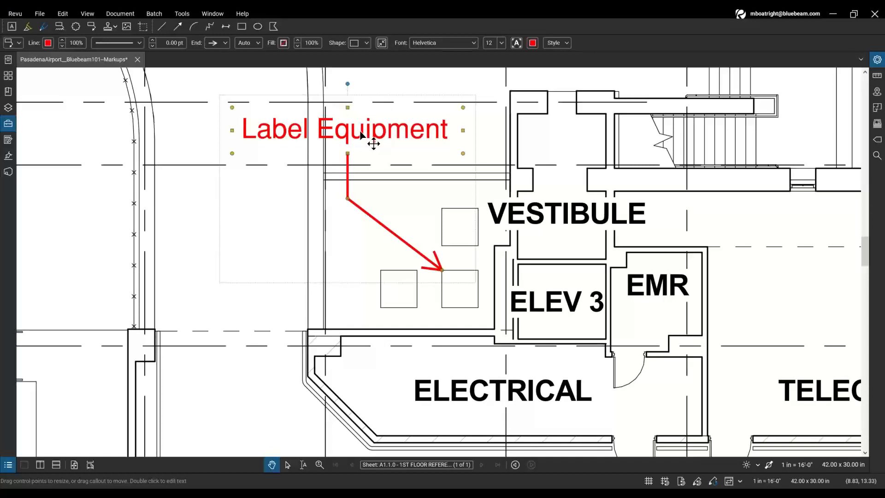
{"action": "key", "text": "Escape"}
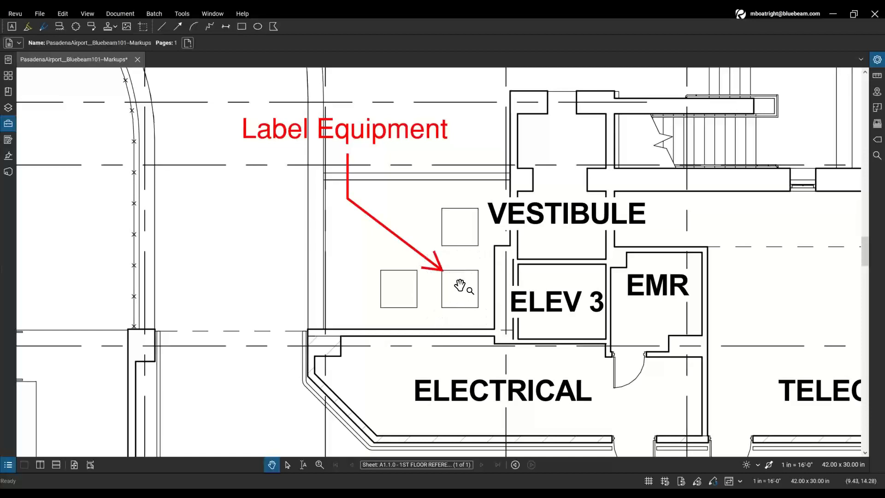
- Activate the Arrow markup tool, red with a 0.50 pt line
{"action": "key", "text": "ctrl"}
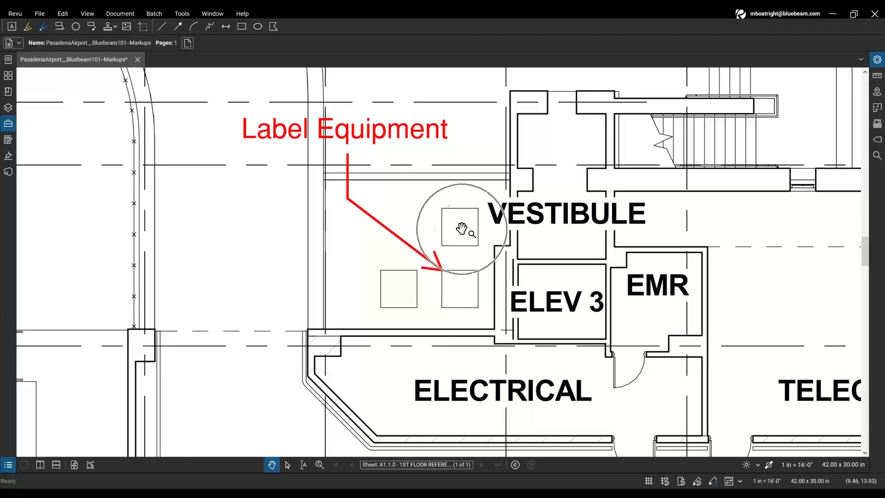
{"action": "key", "text": "ctrl"}
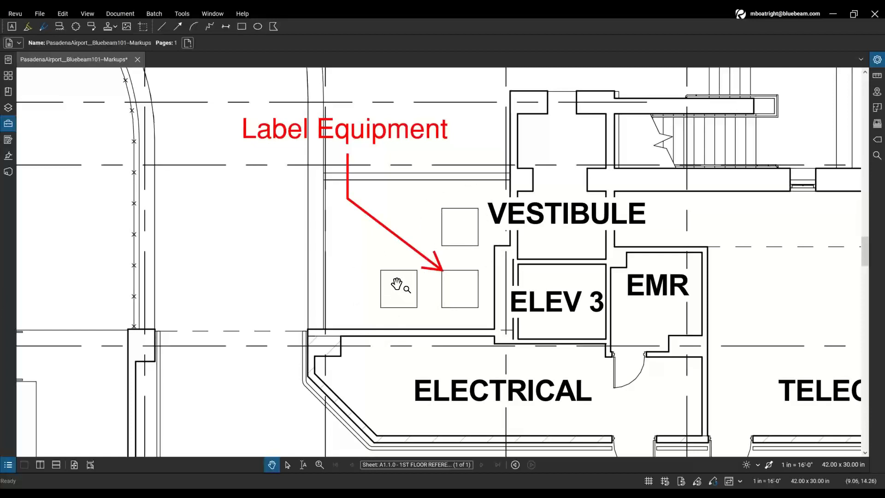
{"action": "key", "text": "ctrl"}
{"action": "key", "text": "ctrl"}
{"action": "key", "text": "ctrl"}
{"action": "left_click", "coordinate": [178, 29]}
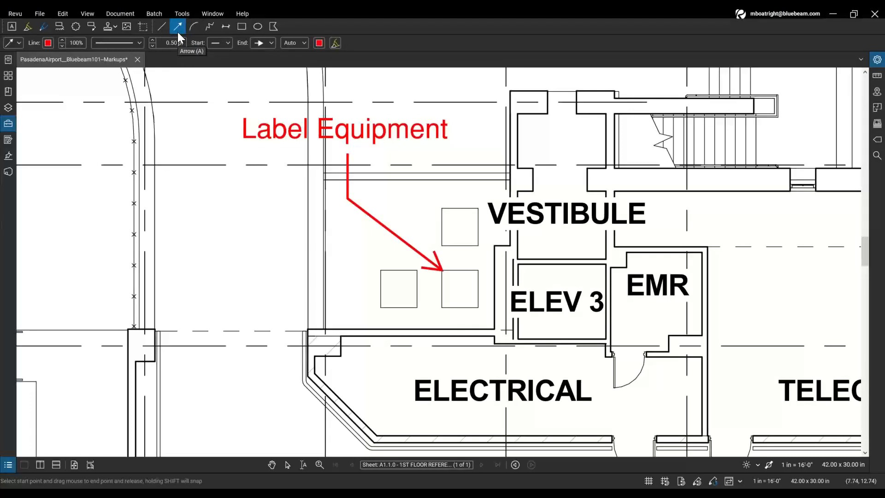
- Turn off the Arrow tool to return to plain panning
{"action": "left_click", "coordinate": [178, 32]}
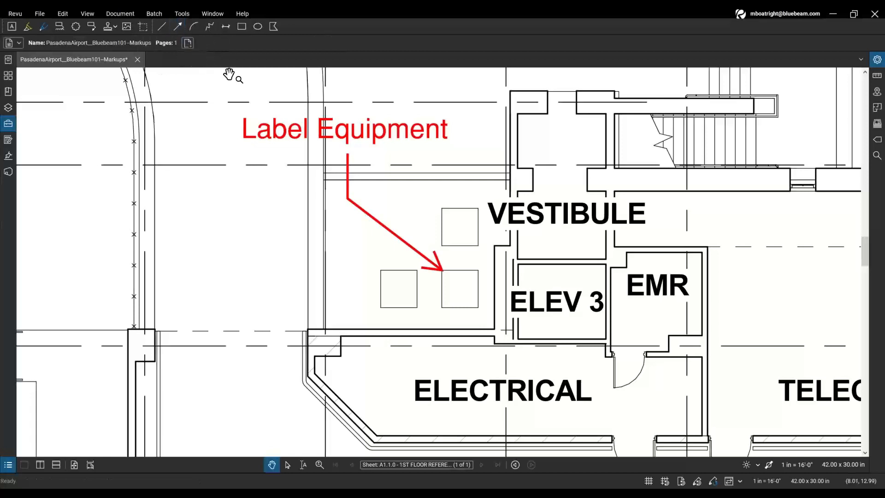
{"action": "key", "text": "ctrl"}
- Add a Label Equipment callout leader to the lower-left box, then start a third leader
{"action": "left_click", "coordinate": [358, 138]}
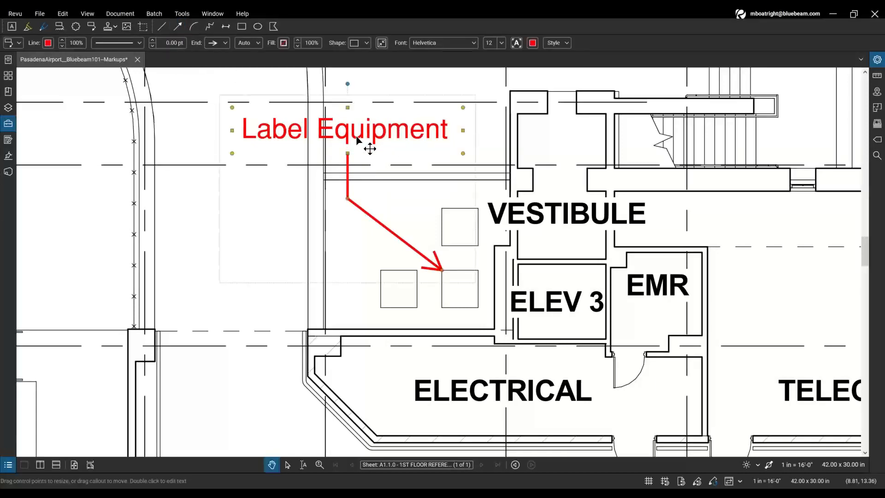
{"action": "key", "text": "ctrl"}
{"action": "key", "text": "ctrl"}
{"action": "right_click", "coordinate": [348, 200]}
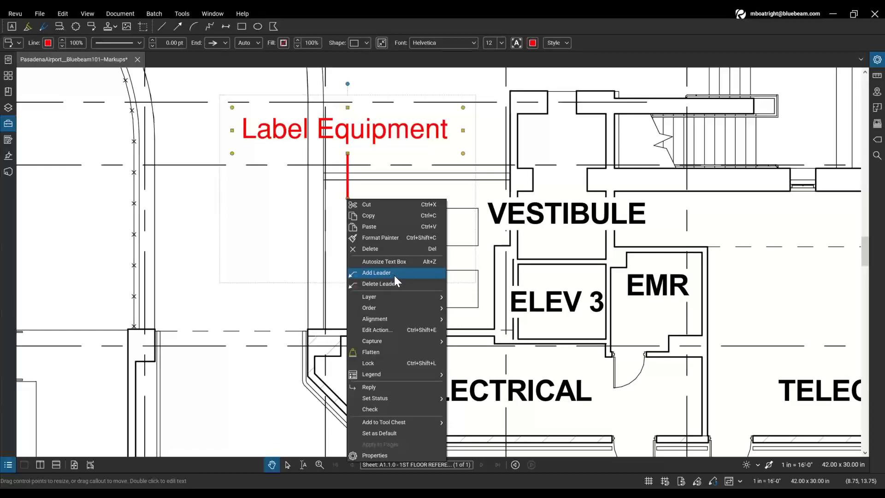
{"action": "left_click", "coordinate": [396, 272]}
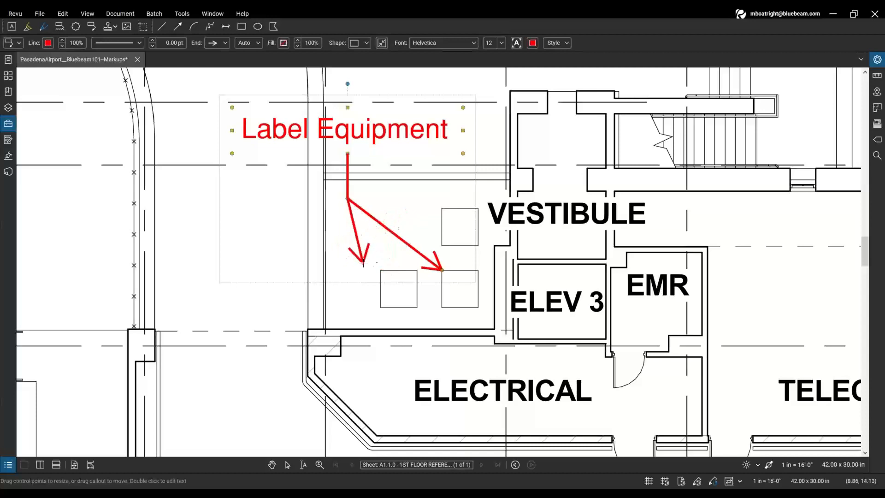
{"action": "left_click", "coordinate": [381, 266]}
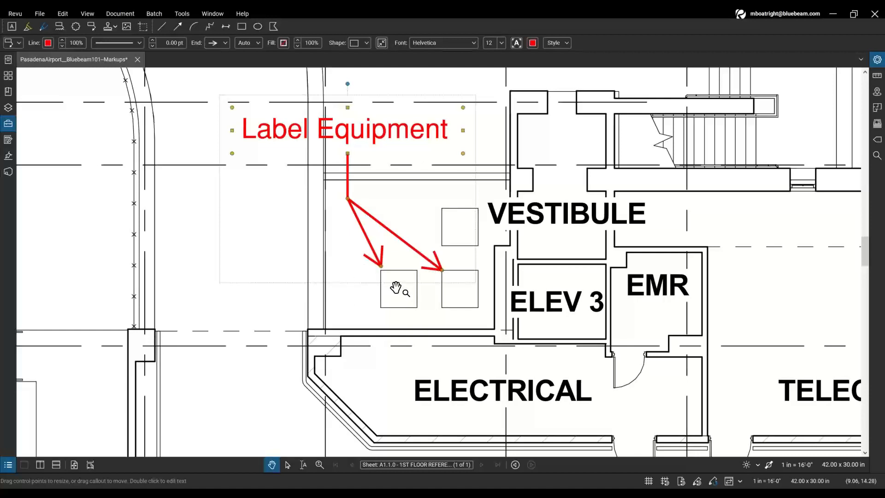
{"action": "right_click", "coordinate": [348, 199]}
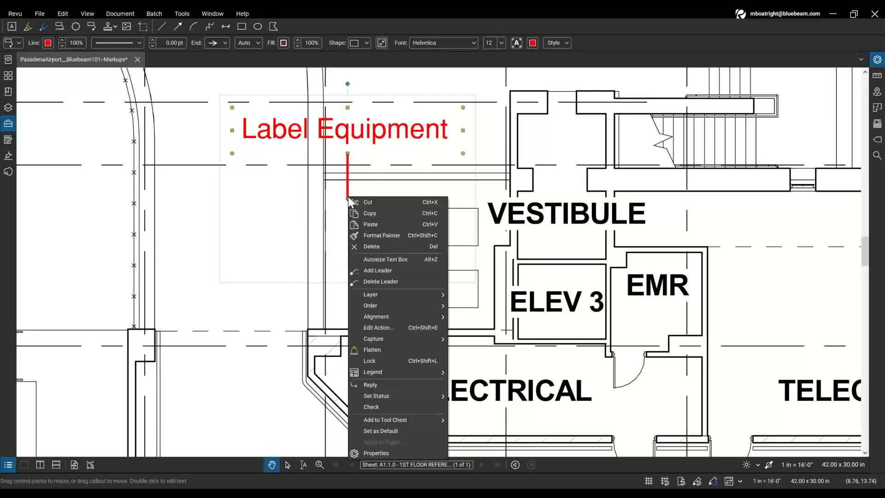
{"action": "left_click", "coordinate": [389, 267]}
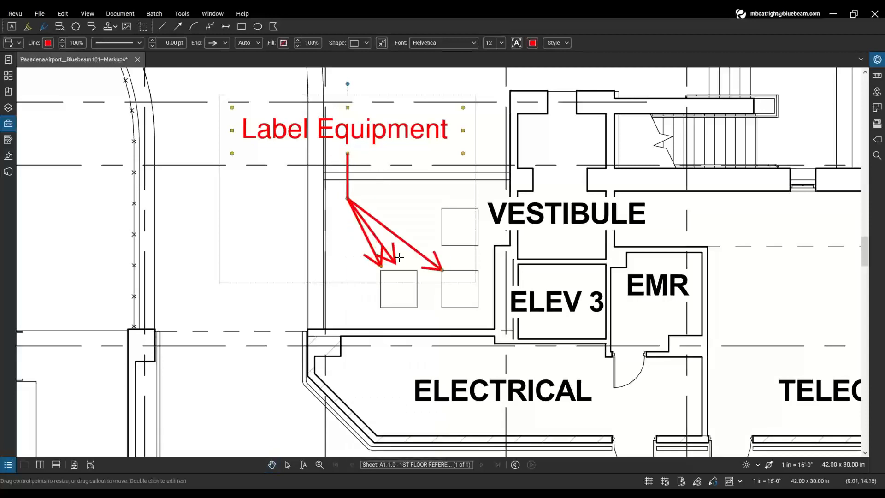
{"action": "key", "text": "ctrl"}
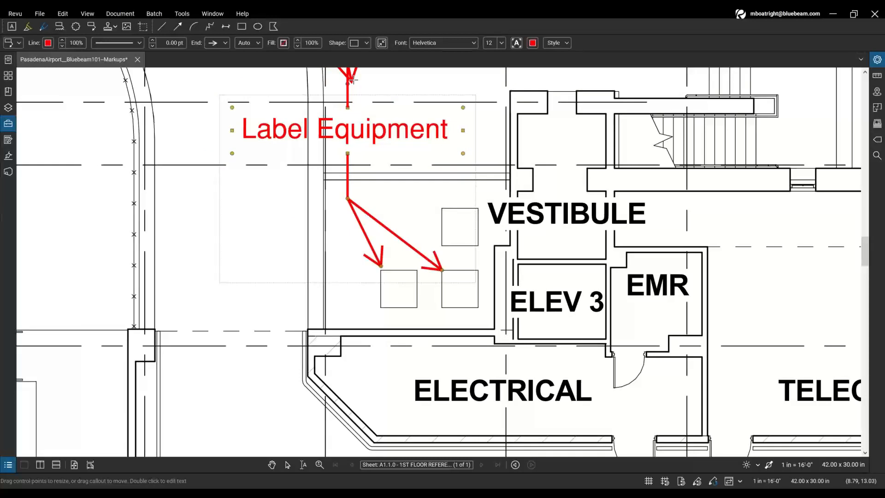
- Point the Label Equipment callout's third leader at the upper equipment box, then deselect and pan toward Operations, West Entry and Patio
{"action": "left_click", "coordinate": [154, 155]}
{"action": "left_click_drag", "start_coordinate": [154, 155], "coordinate": [442, 229]}
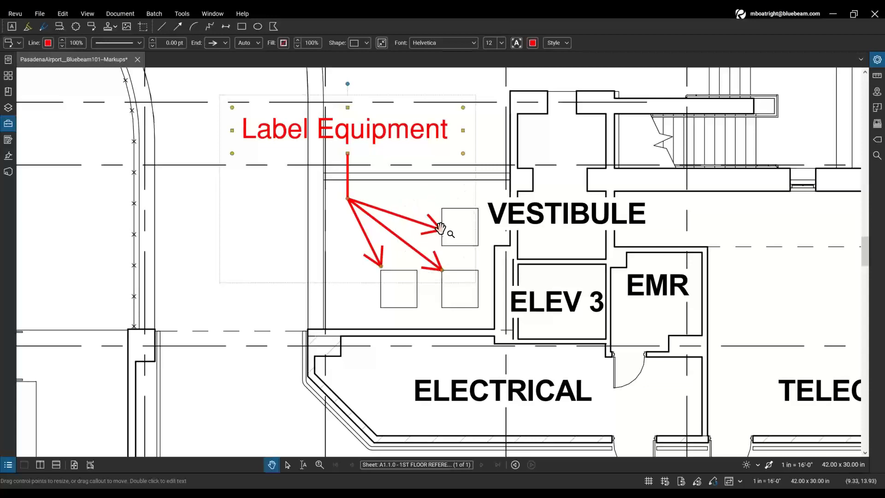
{"action": "left_click", "coordinate": [413, 146]}
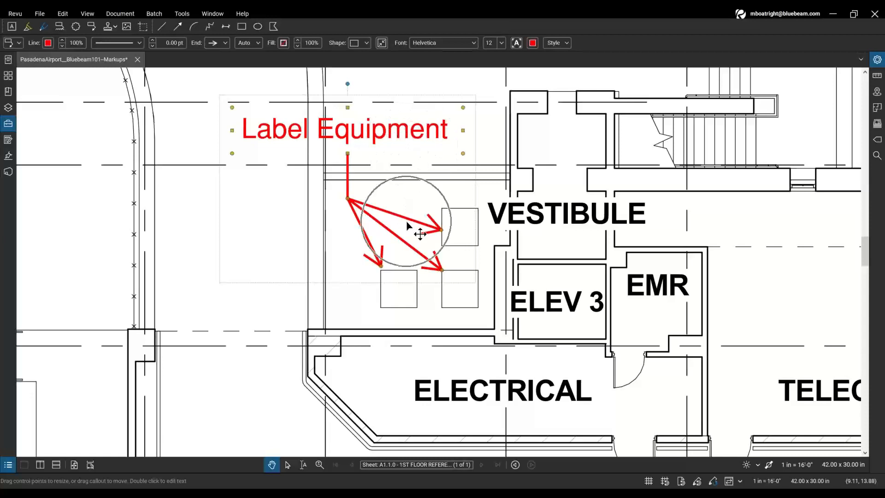
{"action": "left_click", "coordinate": [364, 239]}
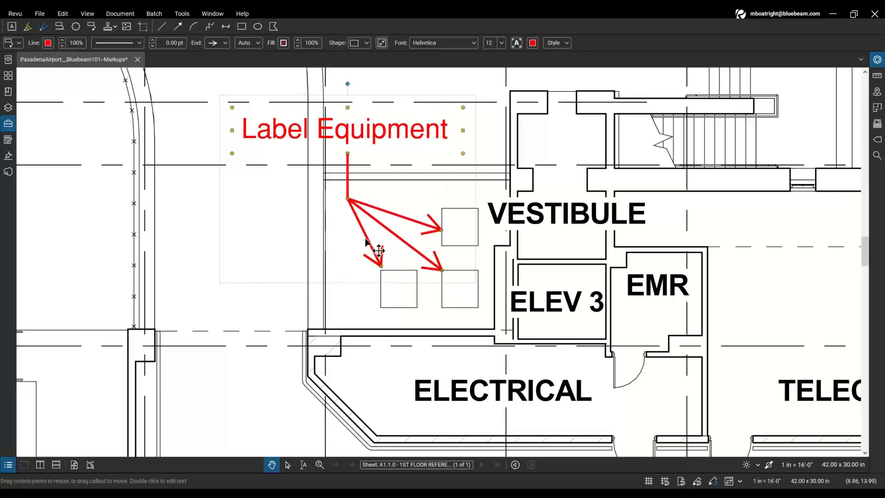
{"action": "left_click", "coordinate": [517, 207]}
{"action": "scroll", "coordinate": [517, 207], "scroll_direction": "down", "scroll_amount": 4}
{"action": "left_click_drag", "start_coordinate": [648, 106], "coordinate": [516, 179]}
{"action": "left_click_drag", "start_coordinate": [606, 143], "coordinate": [419, 194]}
{"action": "left_click", "coordinate": [438, 219]}
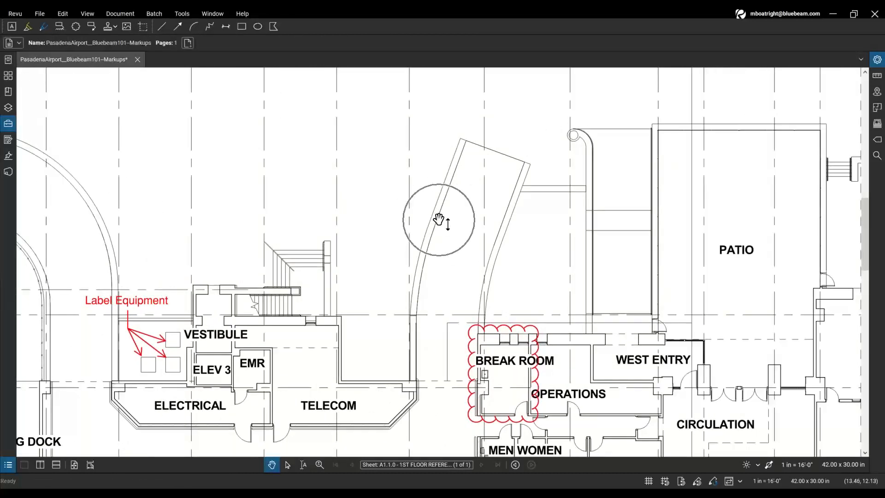
{"action": "scroll", "coordinate": [438, 220], "scroll_direction": "up", "scroll_amount": 3}
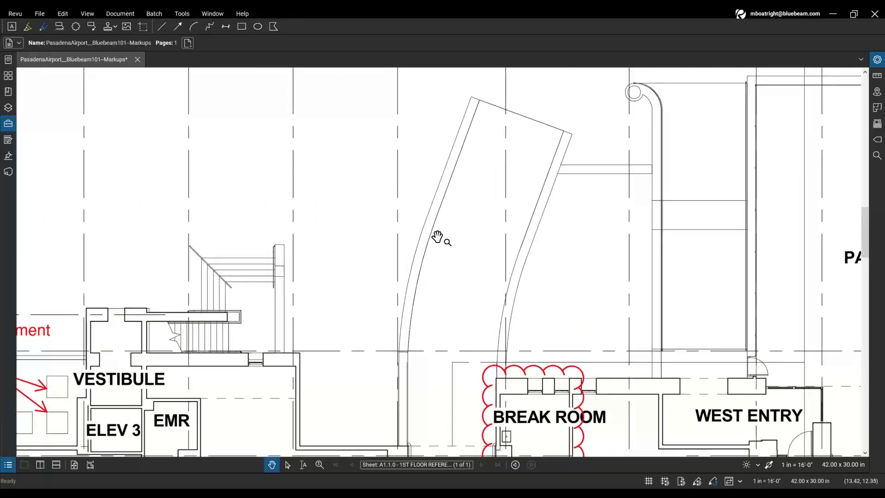
{"action": "scroll", "coordinate": [456, 235], "scroll_direction": "down", "scroll_amount": 3}
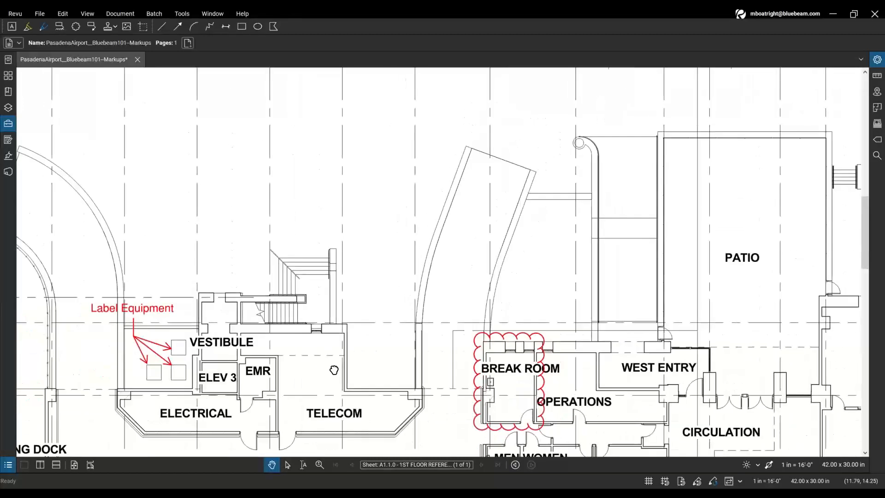
{"action": "left_click_drag", "start_coordinate": [402, 212], "coordinate": [361, 330]}
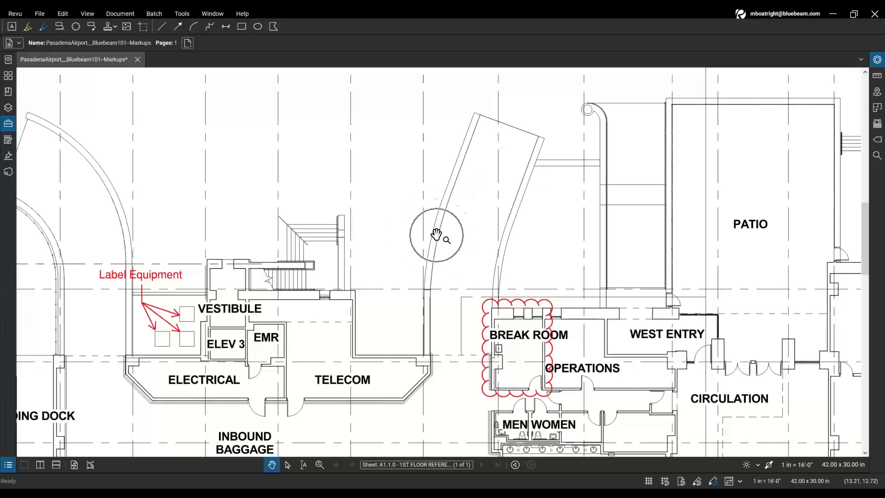
{"action": "scroll", "coordinate": [435, 236], "scroll_direction": "up", "scroll_amount": 2}
{"action": "left_click_drag", "start_coordinate": [436, 234], "coordinate": [432, 244]}
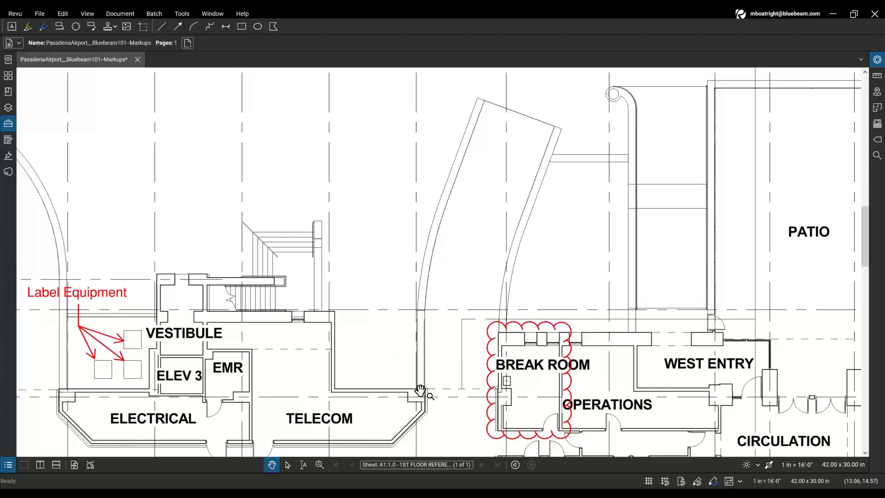
{"action": "key", "text": "ctrl"}
{"action": "key", "text": "ctrl"}
{"action": "key", "text": "ctrl"}
- Draw a red polyline (Shift+N) from the curved wall's base up to its top corner
{"action": "left_click", "coordinate": [210, 28]}
{"action": "left_click", "coordinate": [211, 29]}
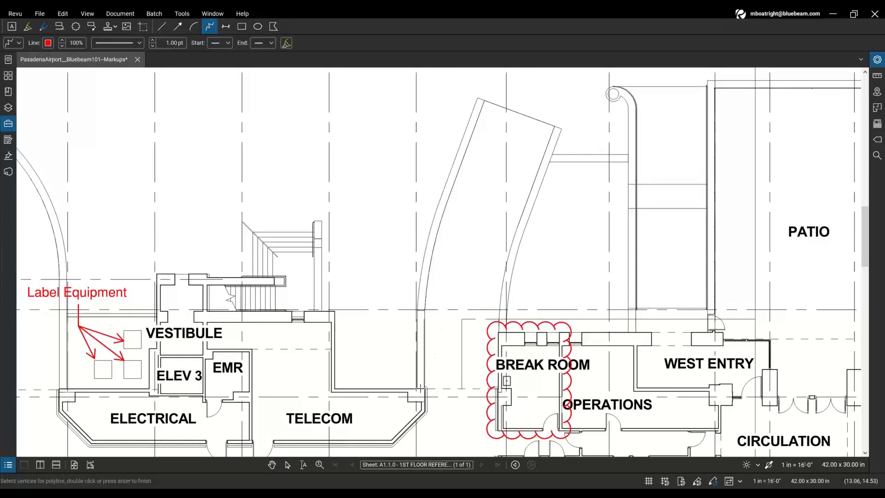
{"action": "left_click", "coordinate": [420, 388]}
{"action": "left_click", "coordinate": [420, 388]}
{"action": "left_click", "coordinate": [421, 309]}
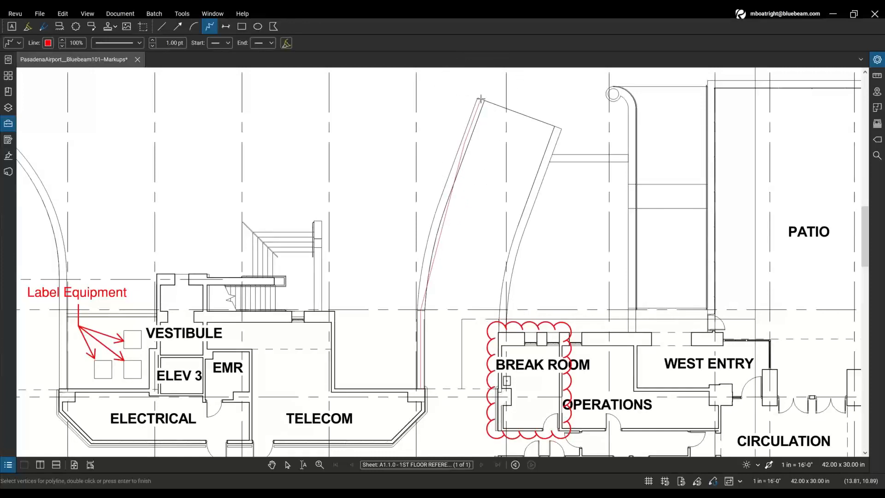
{"action": "left_click", "coordinate": [481, 100]}
{"action": "key", "text": "Return"}
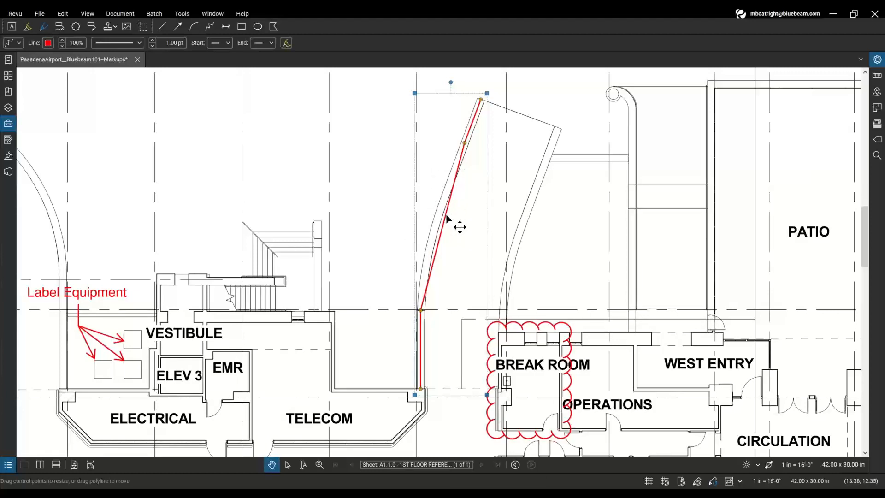
- Convert the polyline's upper segment to an arc and drag its handles until it hugs the curved wall
{"action": "right_click", "coordinate": [446, 216]}
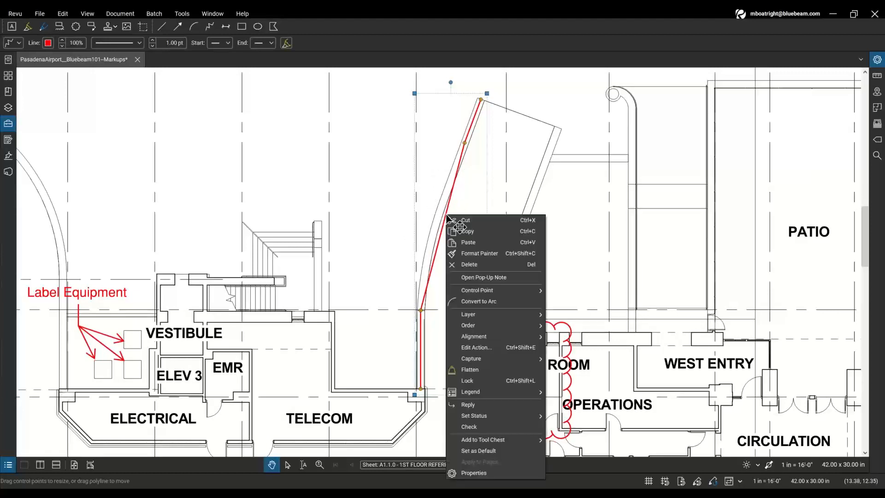
{"action": "left_click", "coordinate": [488, 300]}
{"action": "key", "text": "ctrl"}
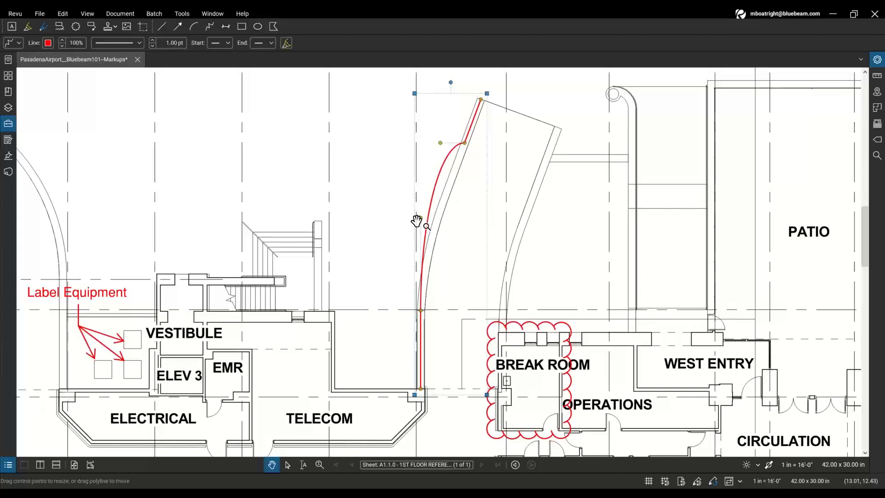
{"action": "left_click_drag", "start_coordinate": [420, 218], "coordinate": [429, 224]}
{"action": "left_click_drag", "start_coordinate": [459, 153], "coordinate": [461, 153]}
{"action": "left_click_drag", "start_coordinate": [429, 225], "coordinate": [425, 223]}
{"action": "left_click_drag", "start_coordinate": [462, 153], "coordinate": [465, 154]}
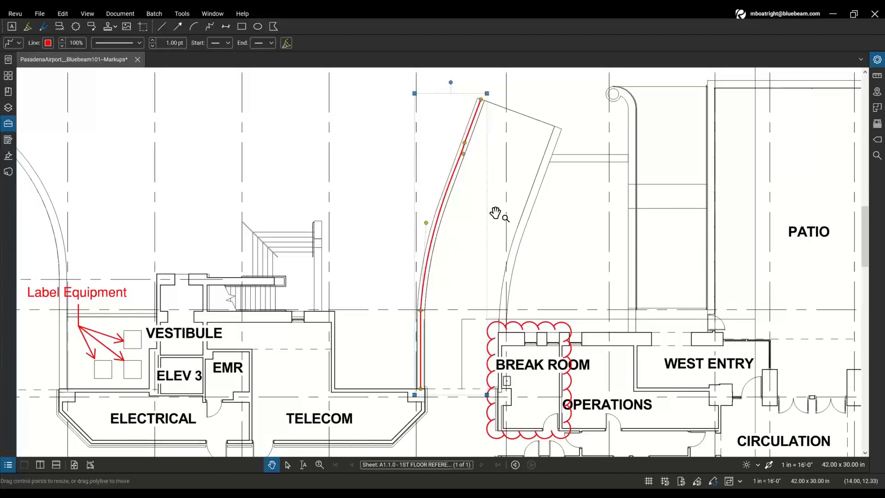
{"action": "left_click", "coordinate": [575, 203]}
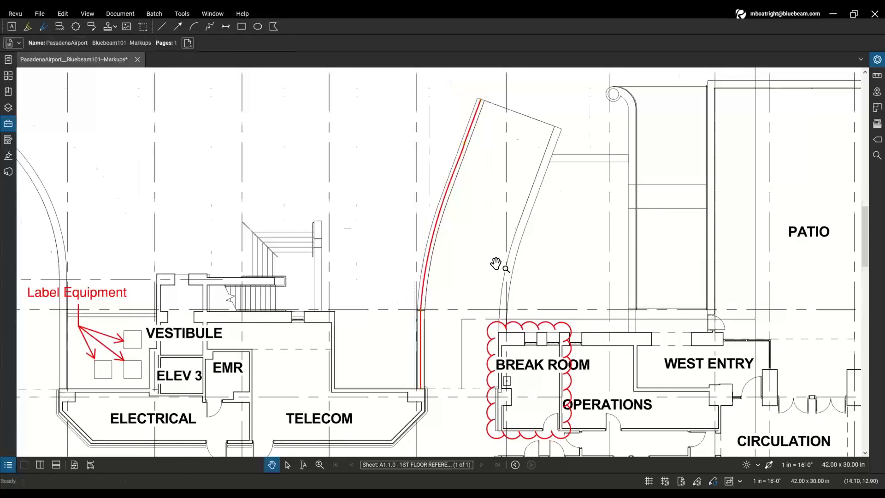
- Zoom and pan to the Label Equipment callout west of the Vestibule and select it
{"action": "scroll", "coordinate": [495, 264], "scroll_direction": "down", "scroll_amount": 1}
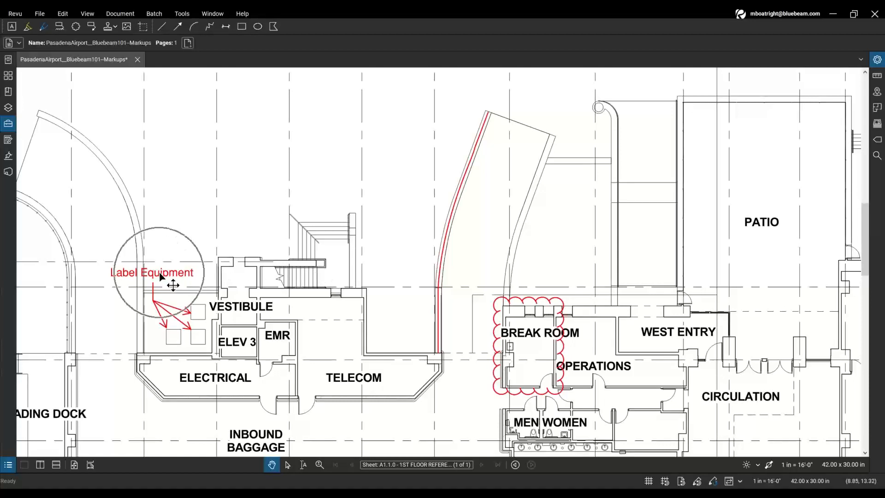
{"action": "scroll", "coordinate": [272, 280], "scroll_direction": "up", "scroll_amount": 5}
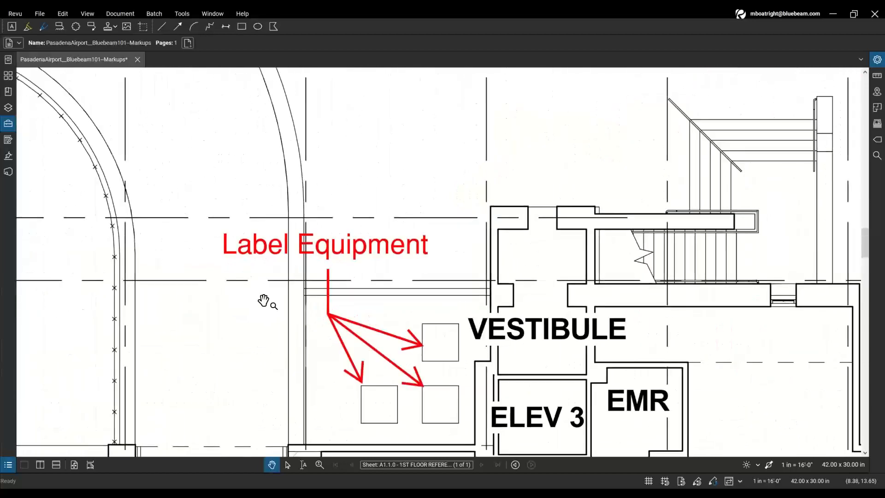
{"action": "left_click_drag", "start_coordinate": [267, 300], "coordinate": [300, 277]}
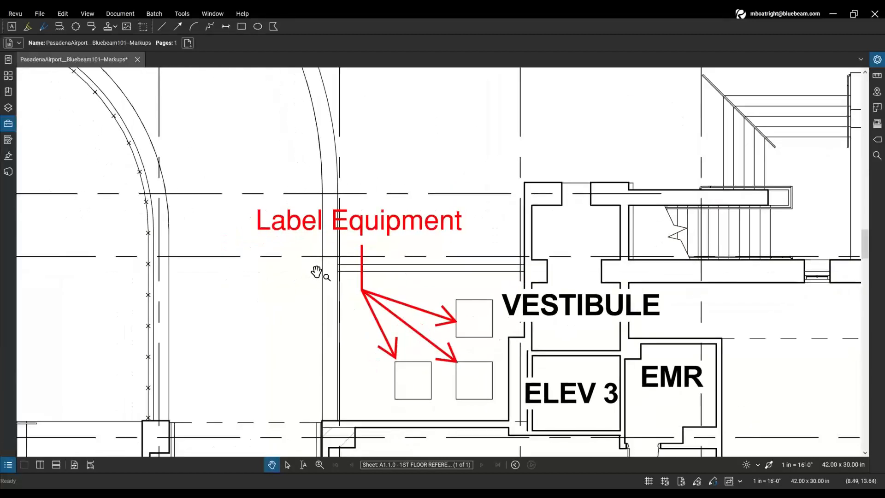
{"action": "left_click", "coordinate": [367, 226]}
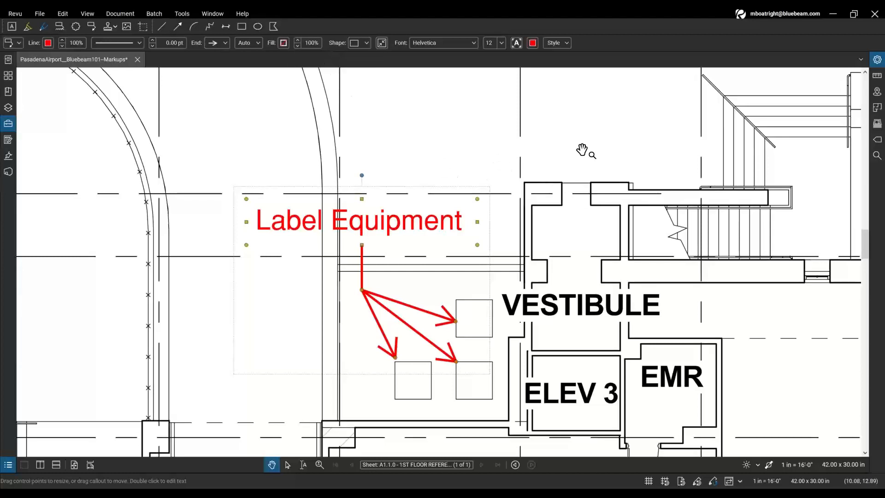
{"action": "left_click", "coordinate": [581, 151]}
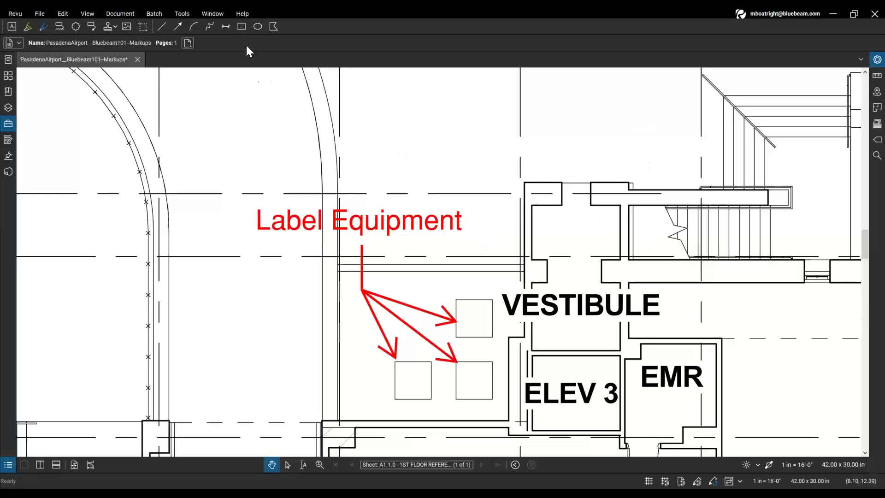
{"action": "key", "text": "ctrl"}
{"action": "key", "text": "ctrl"}
{"action": "key", "text": "ctrl"}
{"action": "key", "text": "ctrl"}
{"action": "left_click", "coordinate": [386, 239]}
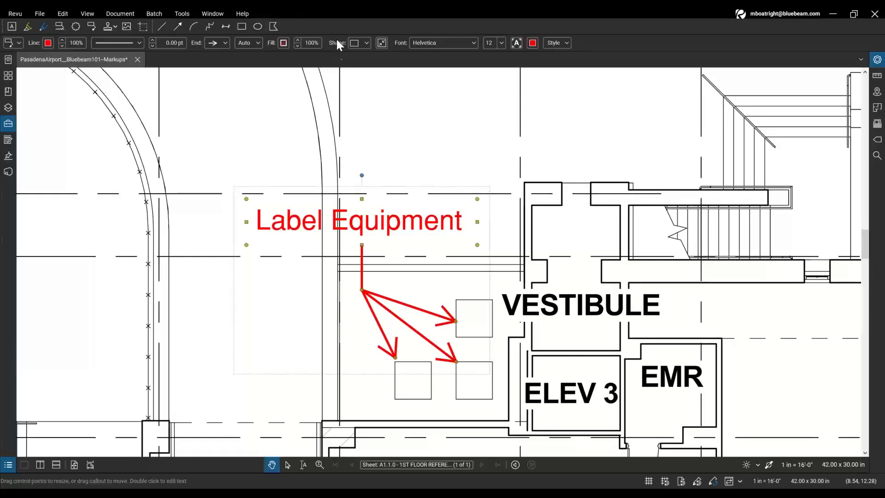
{"action": "left_click", "coordinate": [20, 46]}
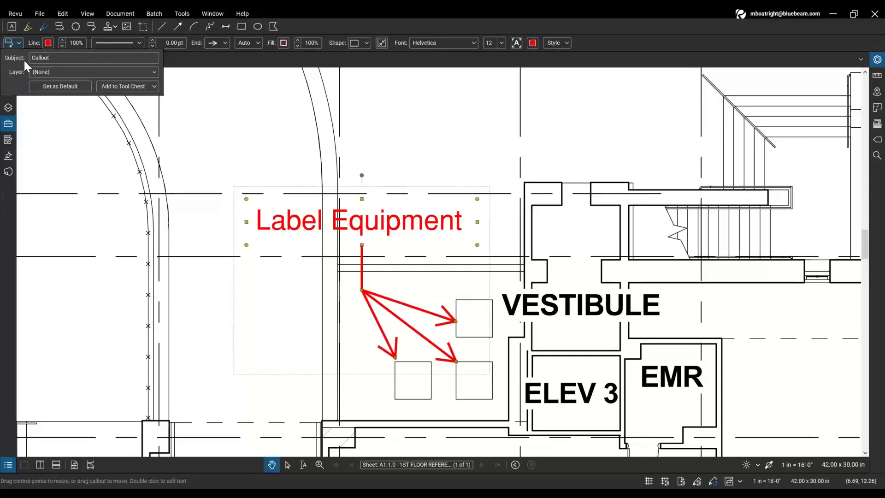
{"action": "left_click", "coordinate": [25, 61]}
{"action": "left_click", "coordinate": [48, 59]}
{"action": "left_click", "coordinate": [58, 59]}
{"action": "left_click", "coordinate": [297, 133]}
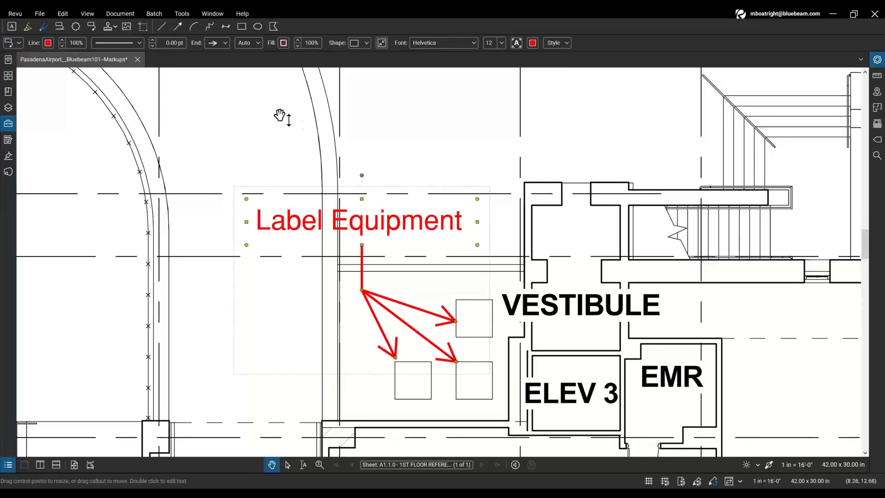
{"action": "left_click", "coordinate": [8, 464]}
{"action": "left_click_drag", "start_coordinate": [155, 403], "coordinate": [171, 231]}
{"action": "left_click", "coordinate": [67, 256]}
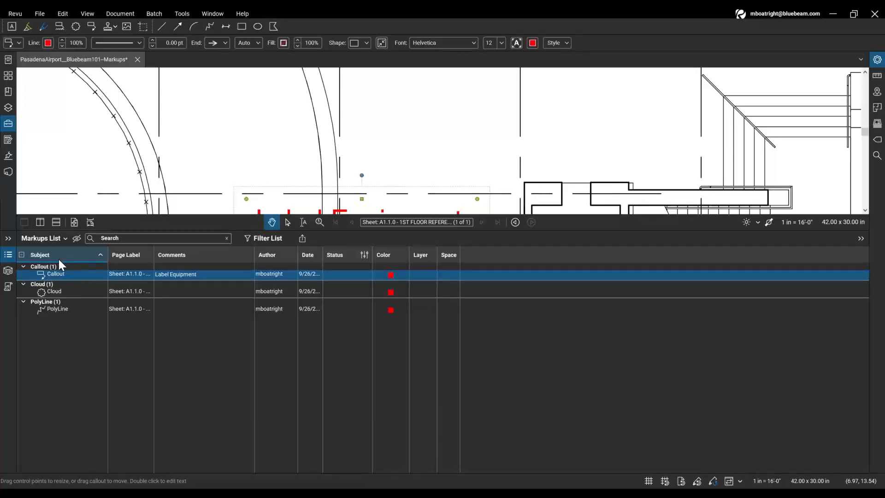
{"action": "left_click", "coordinate": [51, 256]}
{"action": "left_click", "coordinate": [59, 269]}
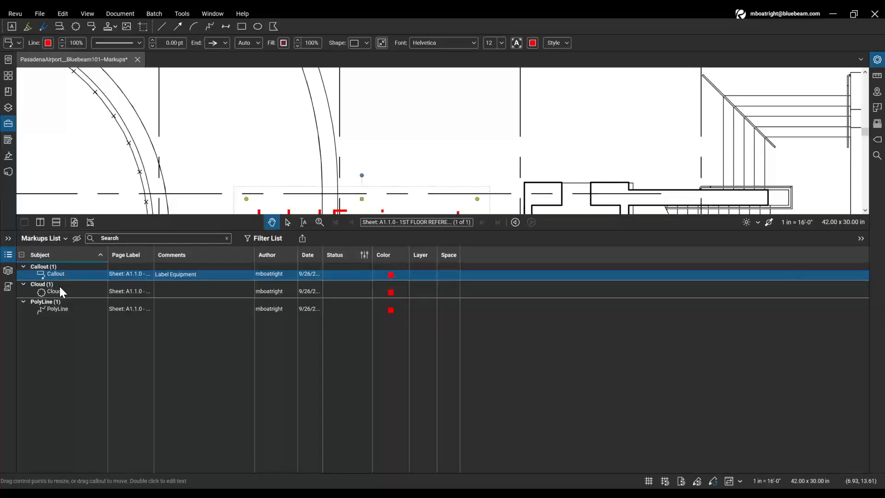
{"action": "left_click", "coordinate": [72, 313]}
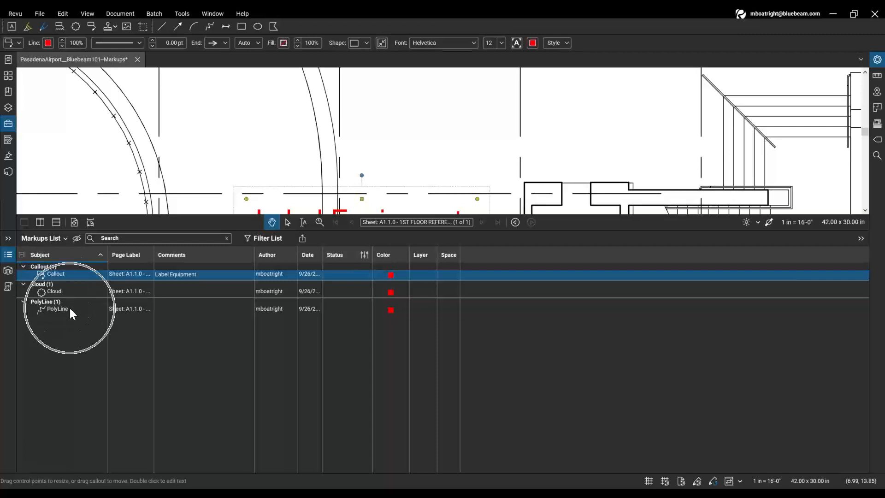
{"action": "double_click", "coordinate": [171, 230]}
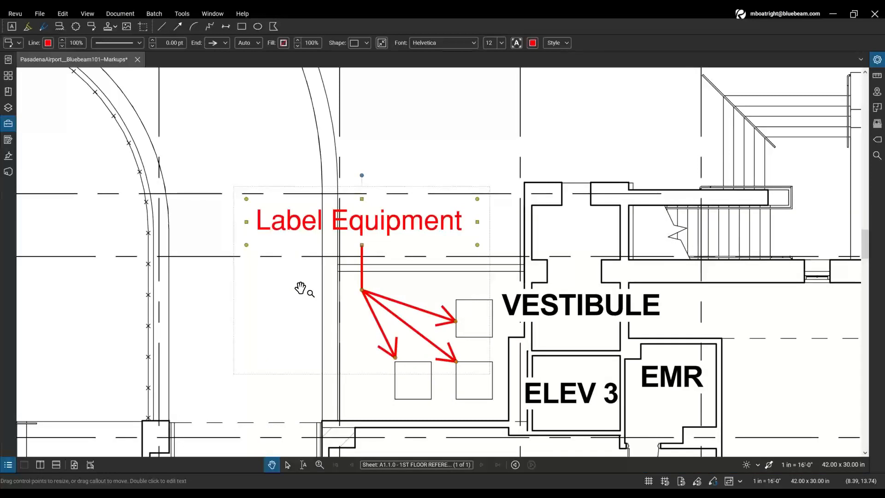
- Replace the Label Equipment callout's subject 'Callout' with 'Change'
{"action": "key", "text": "ctrl"}
{"action": "key", "text": "ctrl"}
{"action": "left_click", "coordinate": [18, 44]}
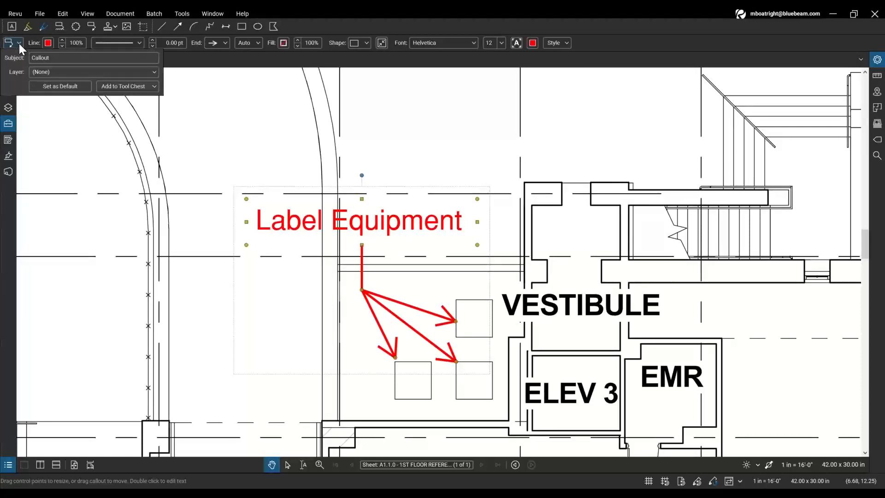
{"action": "key", "text": "ctrl"}
{"action": "double_click", "coordinate": [33, 58]}
{"action": "type", "text": "Change"}
{"action": "key", "text": "ctrl"}
{"action": "key", "text": "ctrl"}
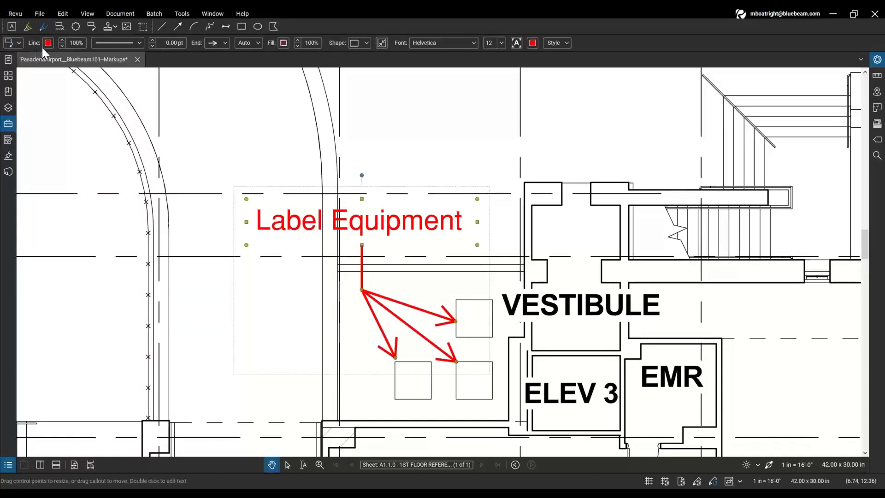
{"action": "key", "text": "ctrl"}
- Give the callout dark green leaders, a 1 pt border, light green fill and dark green text
{"action": "left_click", "coordinate": [48, 43]}
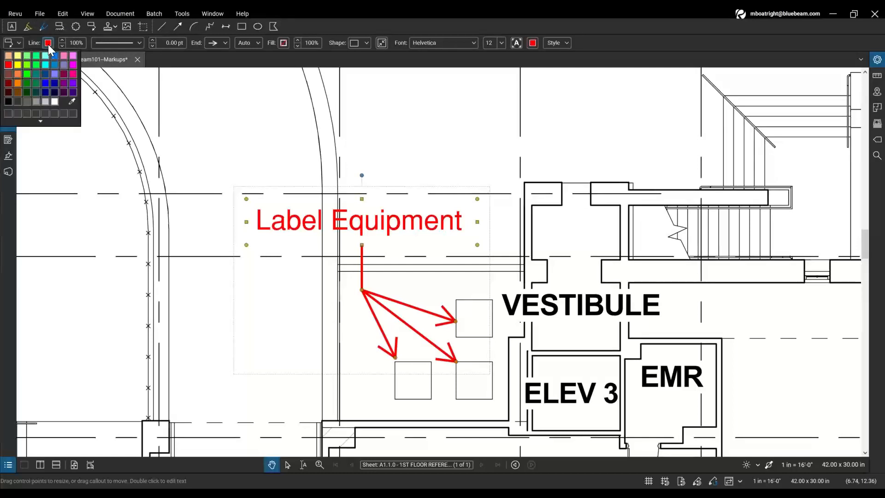
{"action": "left_click", "coordinate": [27, 84]}
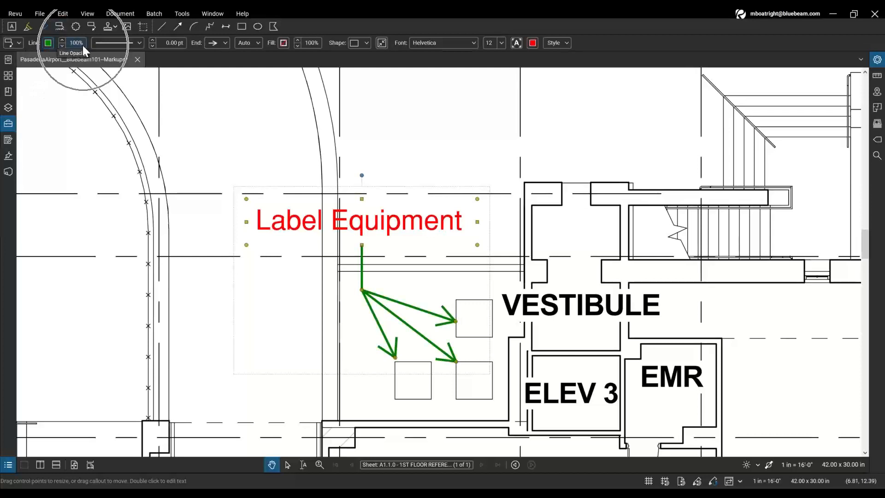
{"action": "left_click", "coordinate": [153, 40]}
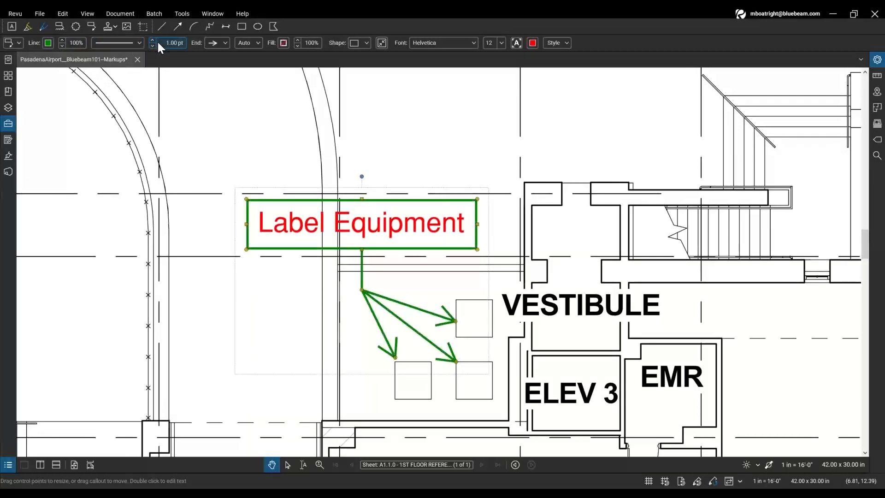
{"action": "left_click", "coordinate": [219, 45]}
{"action": "left_click", "coordinate": [284, 42]}
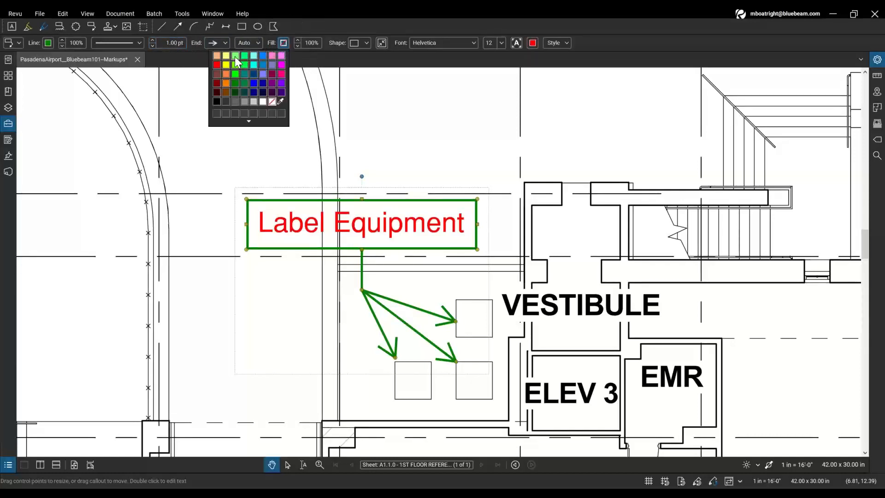
{"action": "left_click", "coordinate": [235, 57]}
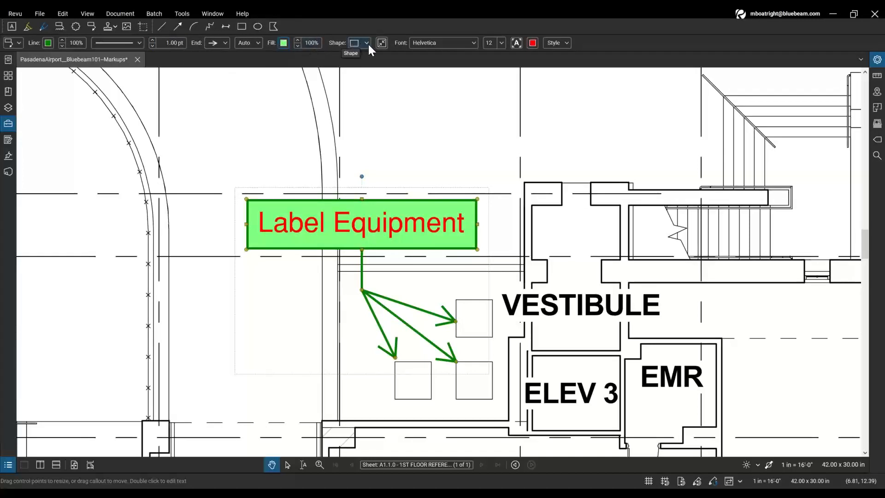
{"action": "left_click", "coordinate": [533, 43]}
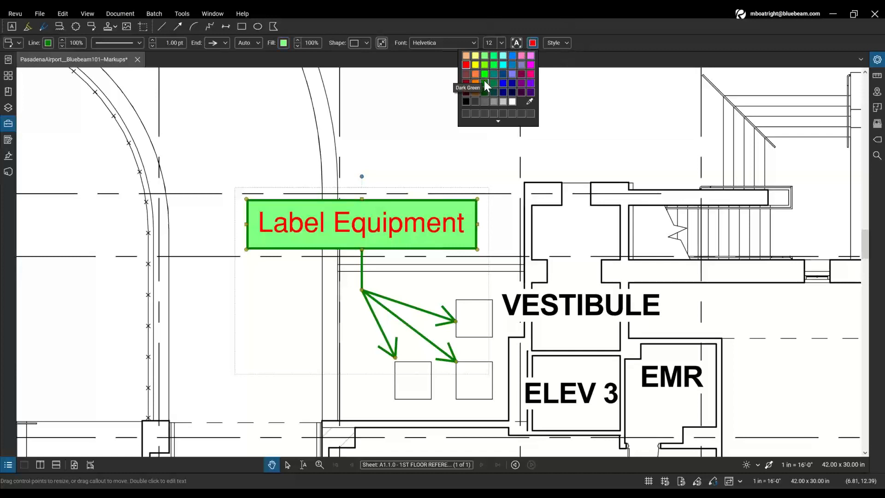
{"action": "left_click", "coordinate": [484, 83]}
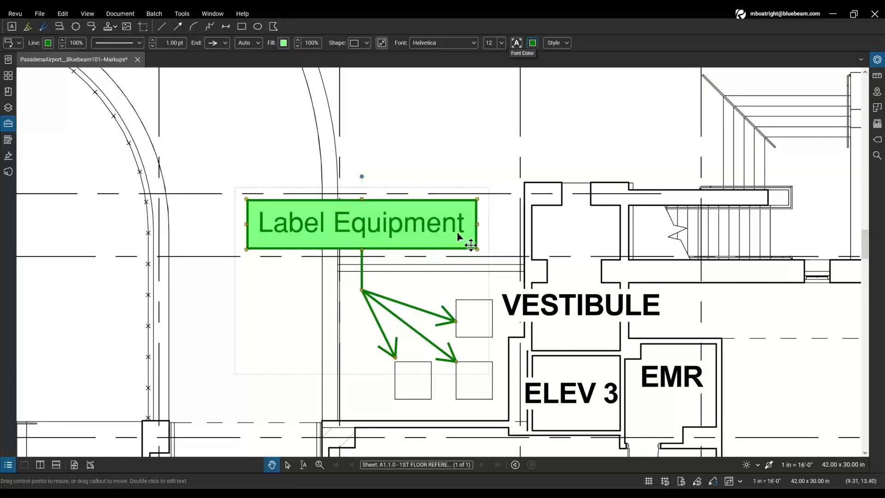
{"action": "left_click", "coordinate": [518, 206]}
- Zoom out and pan the floor plan to bring the BREAK ROOM cloud into view
{"action": "scroll", "coordinate": [369, 277], "scroll_direction": "down", "scroll_amount": 2}
{"action": "scroll", "coordinate": [410, 279], "scroll_direction": "down", "scroll_amount": 2}
{"action": "scroll", "coordinate": [400, 205], "scroll_direction": "down", "scroll_amount": 2}
{"action": "scroll", "coordinate": [413, 233], "scroll_direction": "down", "scroll_amount": 1}
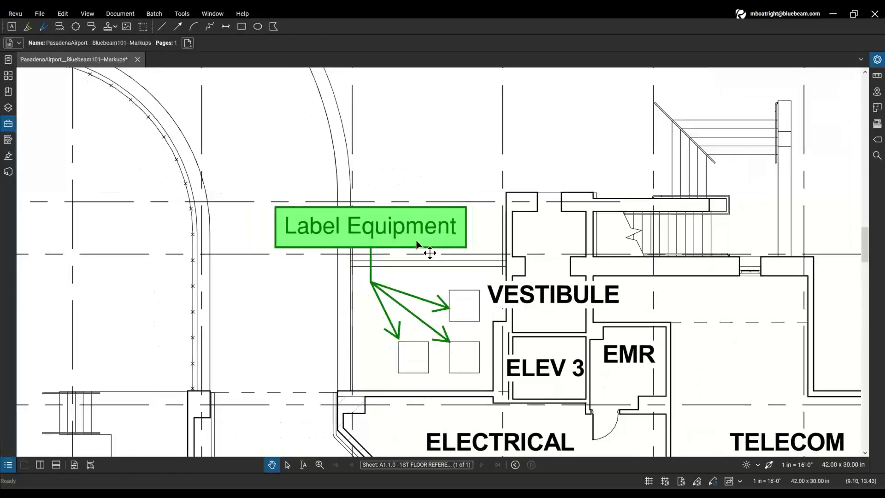
{"action": "scroll", "coordinate": [416, 244], "scroll_direction": "down", "scroll_amount": 5}
{"action": "mouse_move", "coordinate": [570, 241]}
{"action": "left_mouse_down"}
{"action": "mouse_move", "coordinate": [488, 264]}
{"action": "mouse_move", "coordinate": [431, 232]}
{"action": "left_mouse_up"}
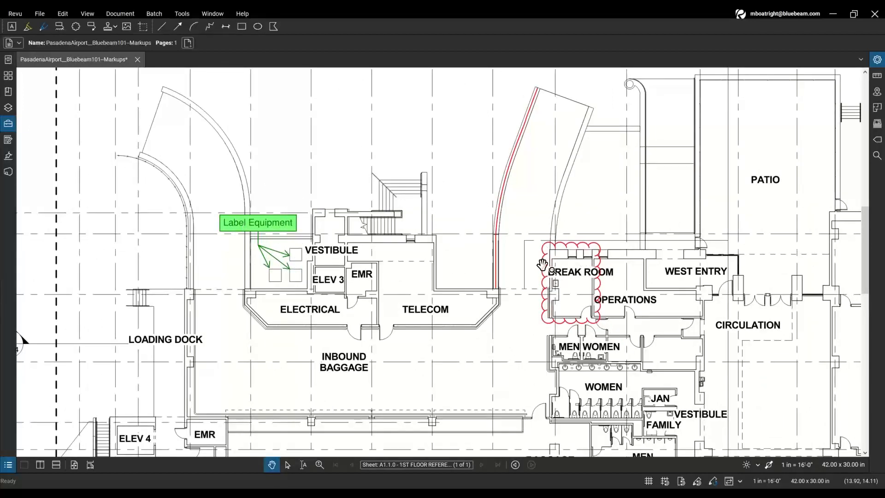
{"action": "scroll", "coordinate": [607, 303], "scroll_direction": "up", "scroll_amount": 4}
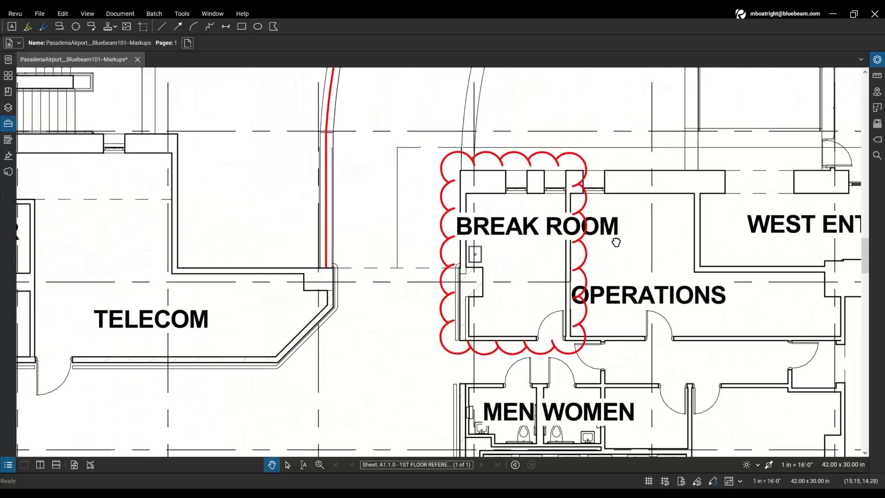
{"action": "left_click_drag", "start_coordinate": [616, 242], "coordinate": [623, 264]}
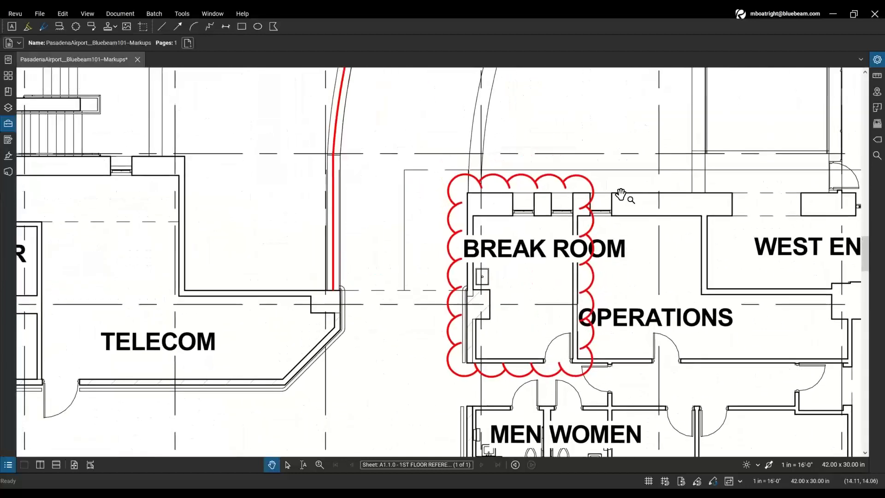
- Select the Break Room cloud and change its subject from Cloud to Question
{"action": "left_click", "coordinate": [548, 195]}
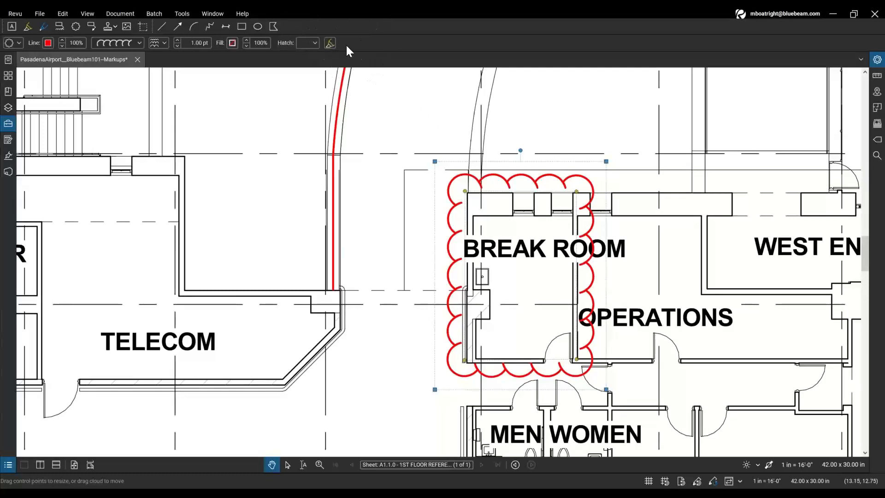
{"action": "left_click", "coordinate": [20, 42]}
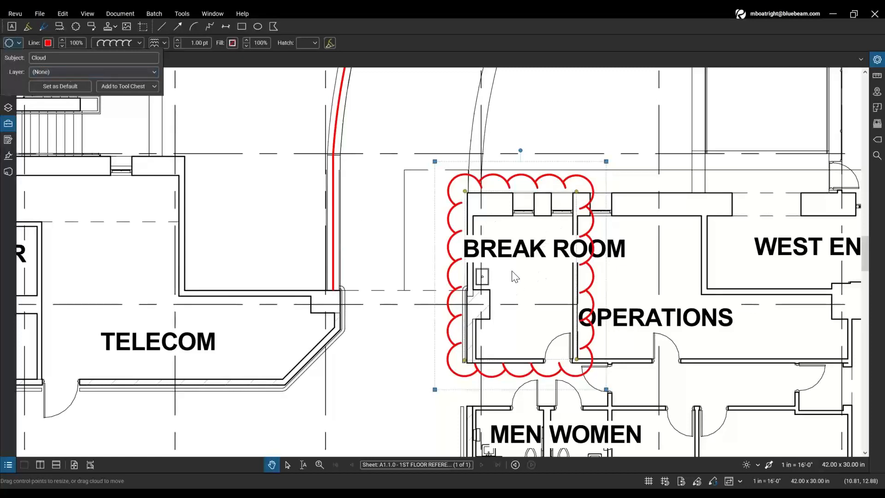
{"action": "double_click", "coordinate": [57, 58]}
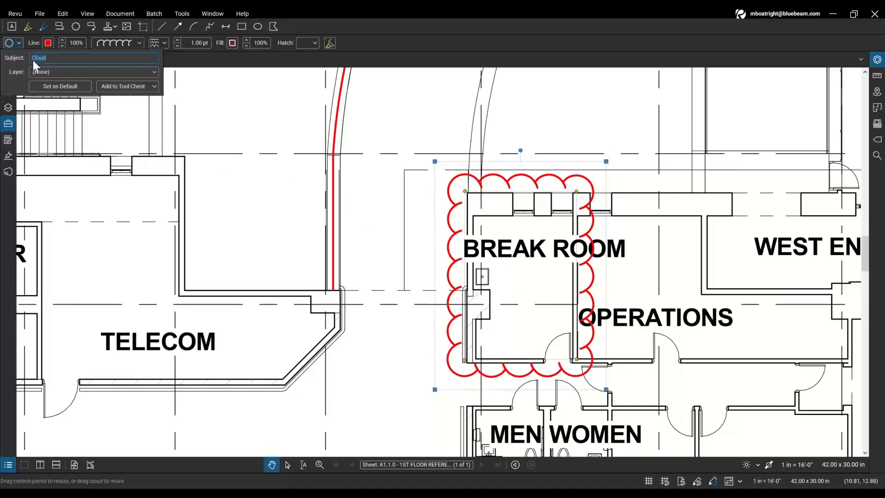
{"action": "type", "text": "Question"}
{"action": "left_click", "coordinate": [31, 45]}
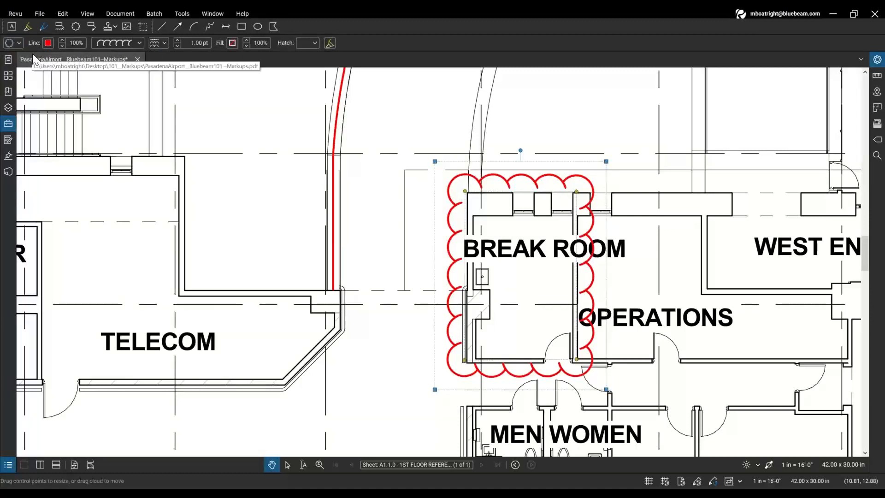
{"action": "key", "text": "ctrl"}
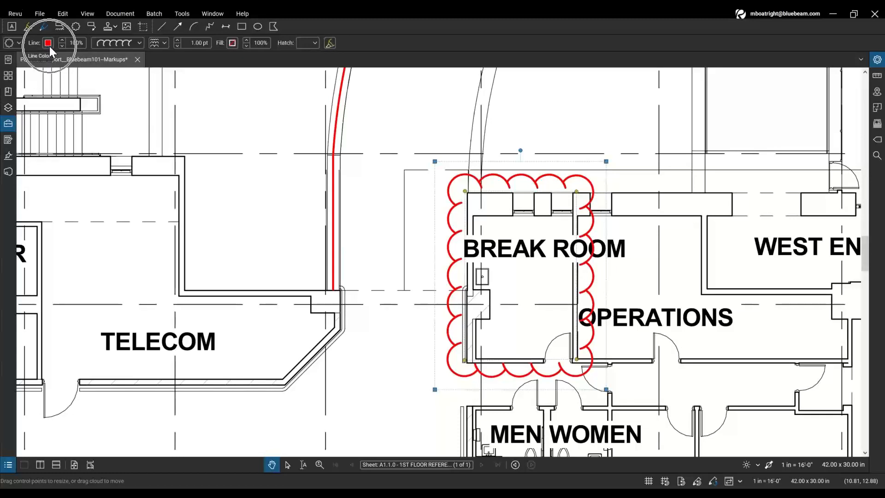
- Give the cloud a dark crimson outline and a translucent Pastel Magenta fill with Highlight on
{"action": "left_click", "coordinate": [49, 43]}
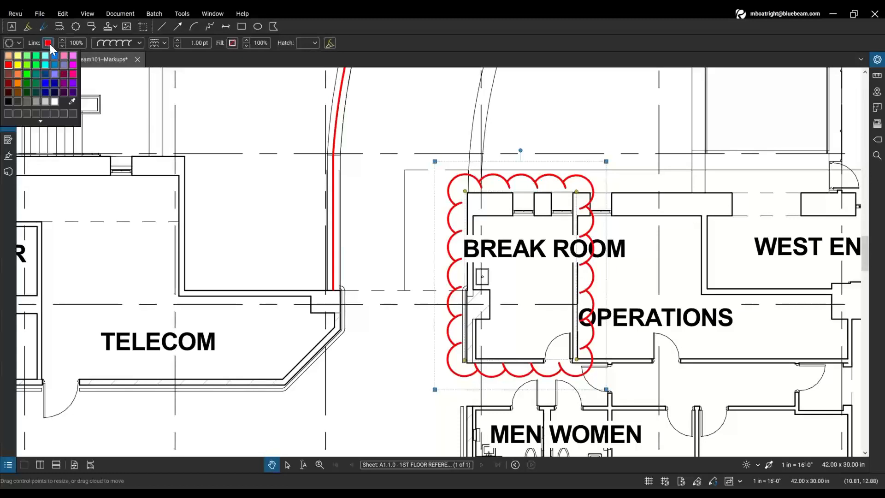
{"action": "left_click", "coordinate": [66, 74]}
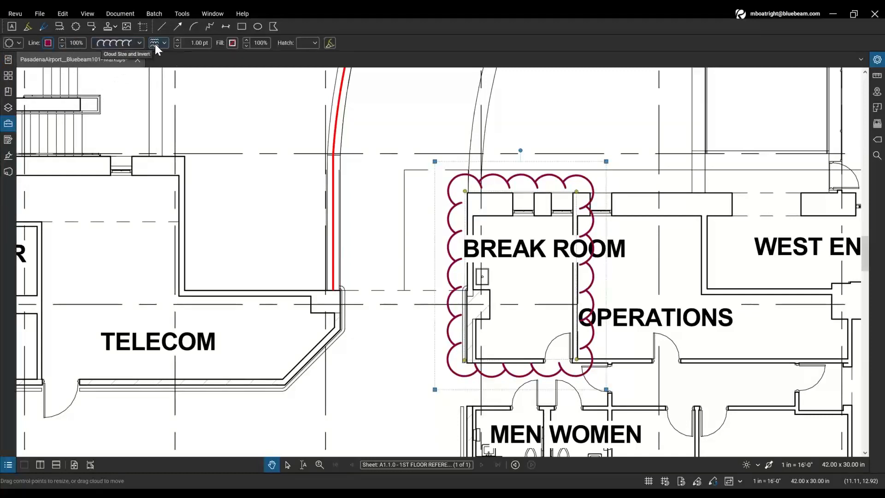
{"action": "left_click", "coordinate": [233, 43]}
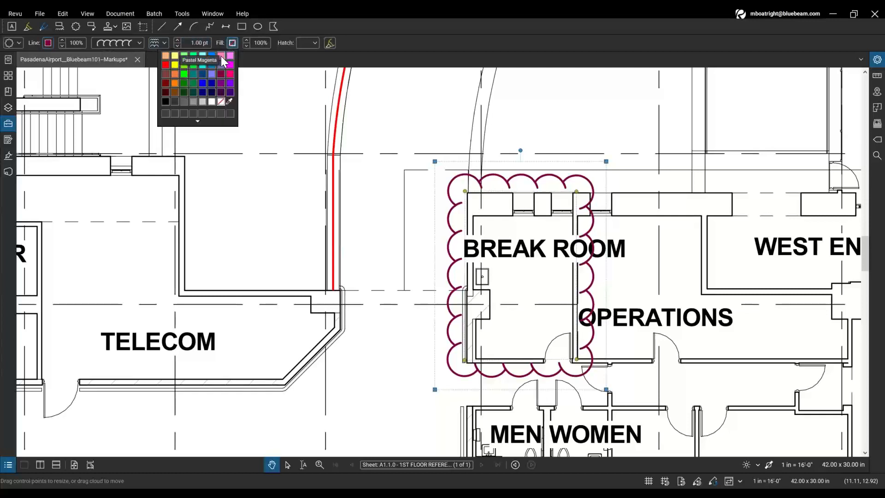
{"action": "left_click", "coordinate": [220, 56]}
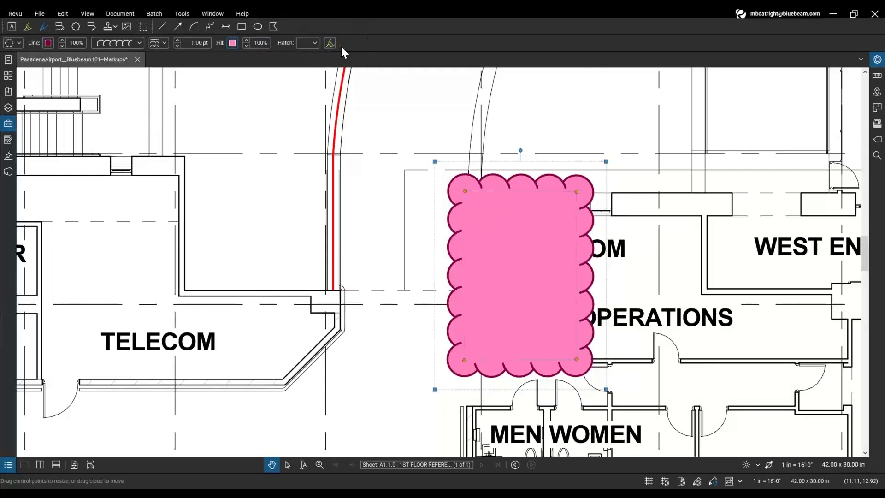
{"action": "left_click", "coordinate": [514, 261]}
{"action": "left_click", "coordinate": [330, 43]}
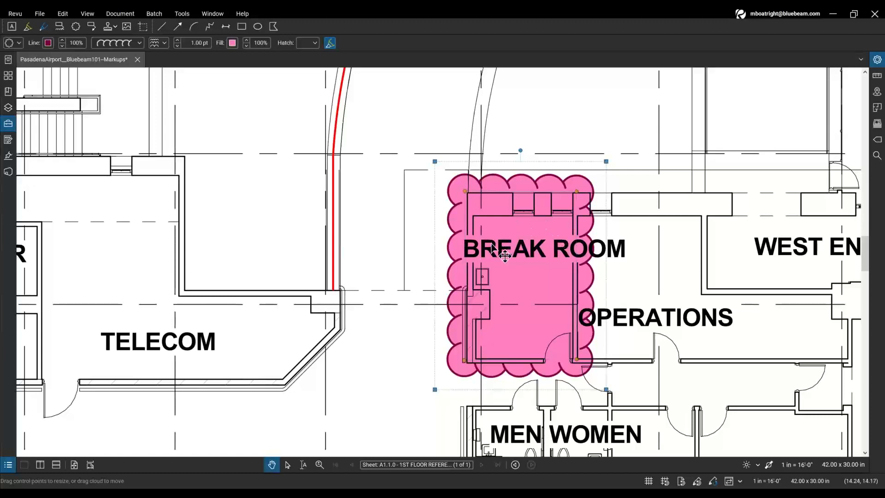
{"action": "left_click", "coordinate": [471, 233]}
{"action": "left_click", "coordinate": [412, 230]}
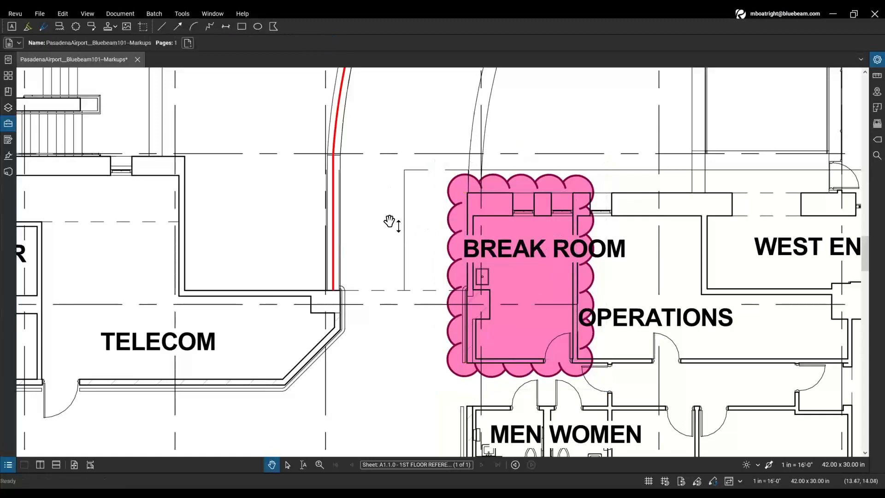
- Select the red curved wall polyline and set its subject to Issue
{"action": "scroll", "coordinate": [356, 160], "scroll_direction": "down", "scroll_amount": 1}
{"action": "scroll", "coordinate": [356, 160], "scroll_direction": "down", "scroll_amount": 2}
{"action": "left_click_drag", "start_coordinate": [408, 111], "coordinate": [396, 197]}
{"action": "left_click_drag", "start_coordinate": [385, 152], "coordinate": [383, 179]}
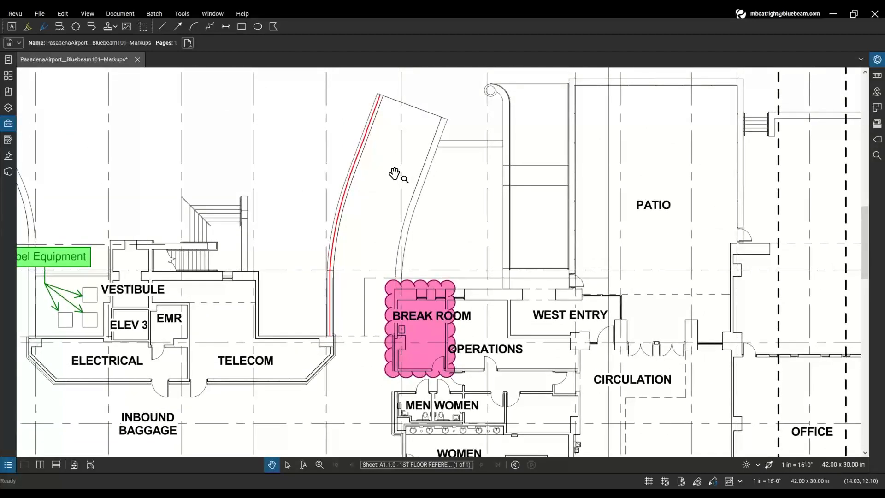
{"action": "left_click", "coordinate": [362, 150]}
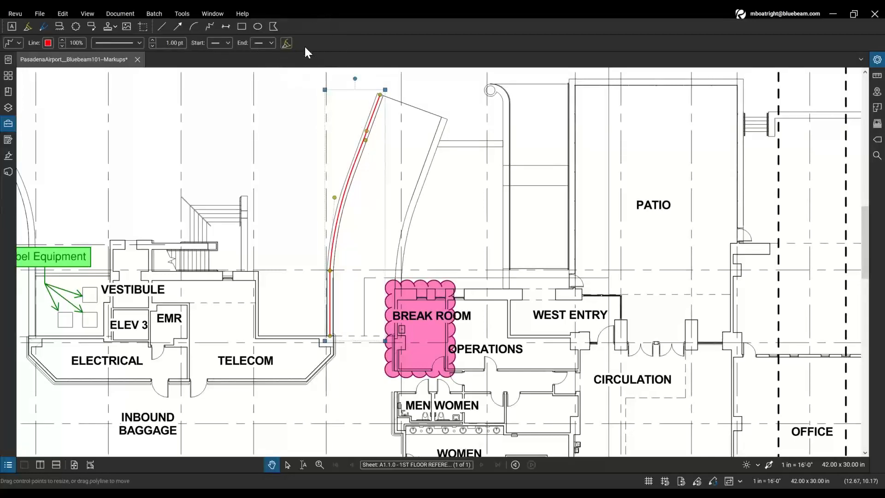
{"action": "left_click", "coordinate": [20, 43]}
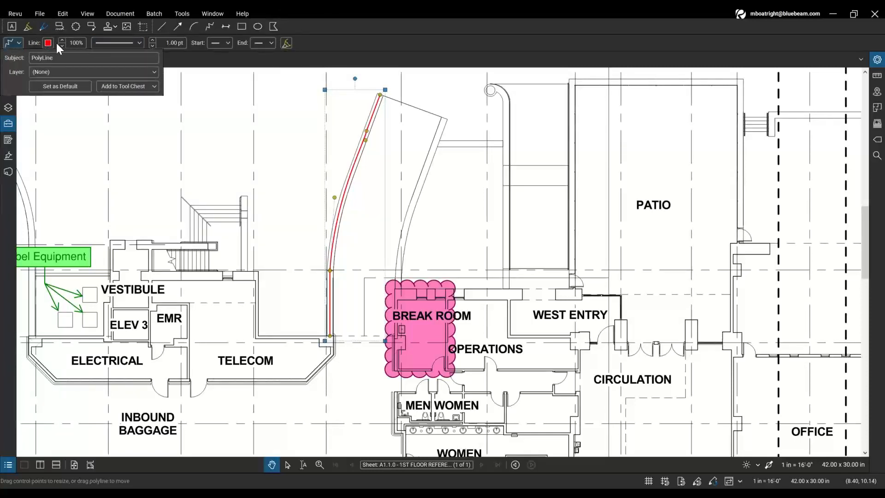
{"action": "left_click", "coordinate": [70, 59]}
{"action": "type", "text": "Issue"}
{"action": "left_click", "coordinate": [35, 41]}
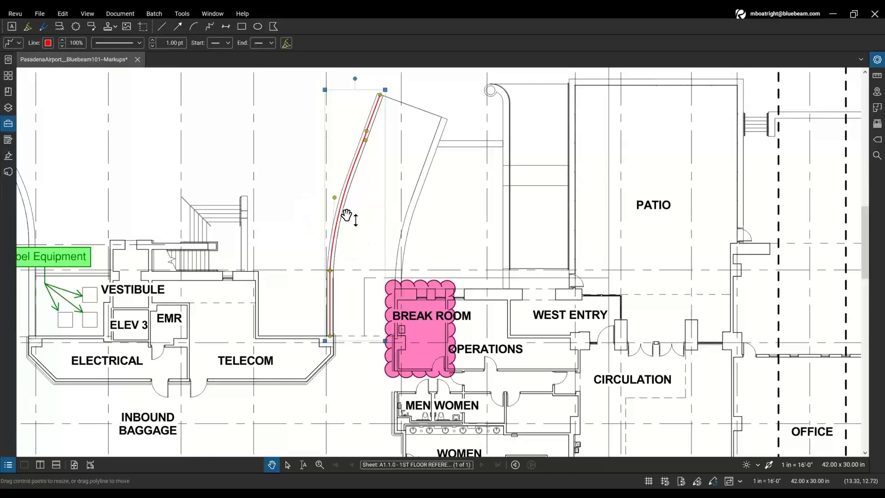
- Recolour the polyline light cyan and set its line weight to 8.00 pt
{"action": "left_click", "coordinate": [49, 42]}
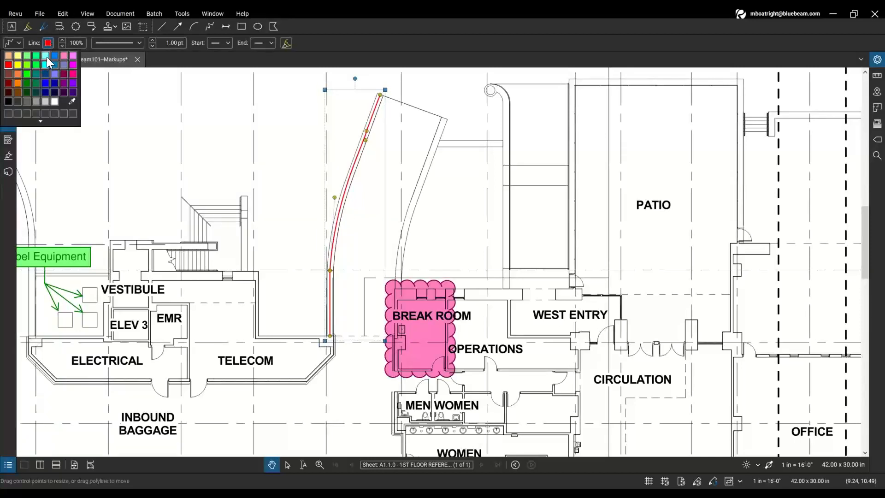
{"action": "left_click", "coordinate": [46, 57]}
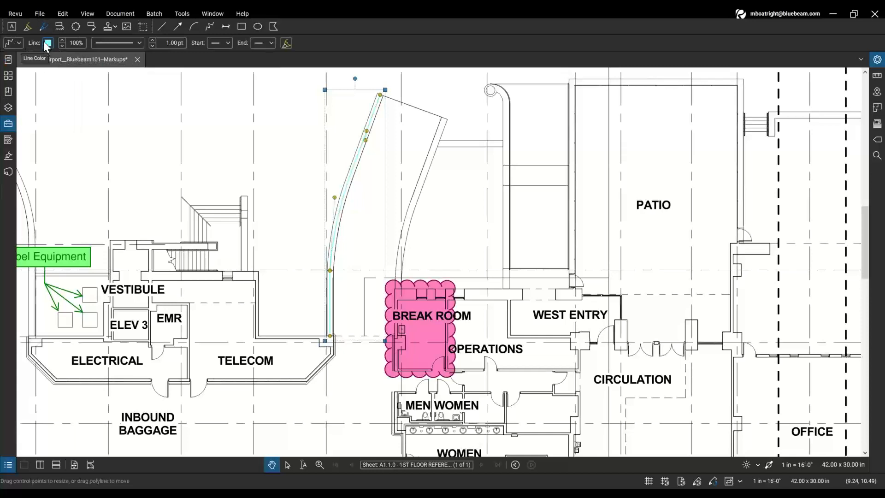
{"action": "left_click", "coordinate": [173, 46]}
{"action": "left_click", "coordinate": [152, 40]}
{"action": "left_click", "coordinate": [153, 40]}
{"action": "left_click", "coordinate": [152, 40]}
{"action": "left_click", "coordinate": [152, 41]}
{"action": "left_click", "coordinate": [152, 40]}
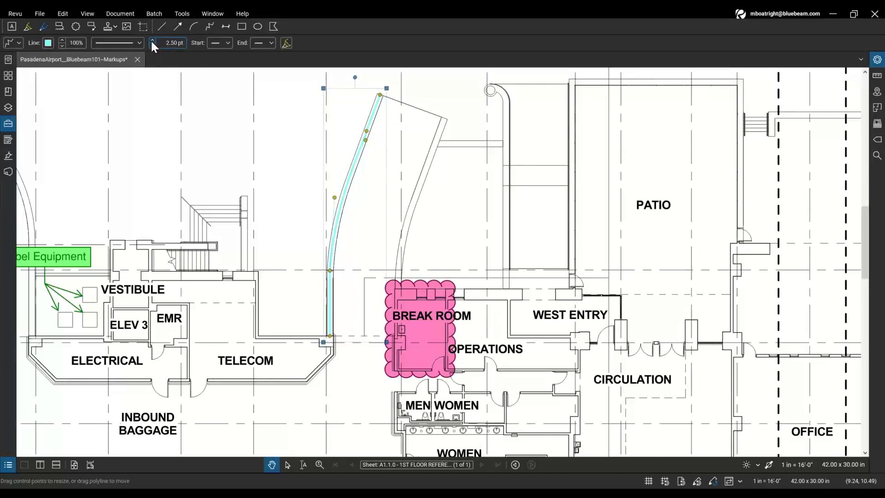
{"action": "left_click", "coordinate": [165, 44]}
{"action": "type", "text": "8.00"}
{"action": "key", "text": "Return"}
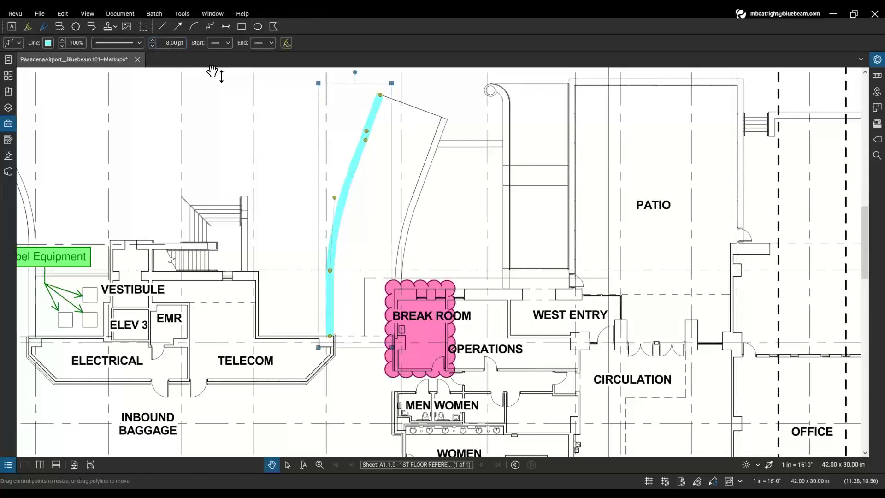
- Adjust further appearance options for the polyline from the properties toolbar
{"action": "left_click", "coordinate": [176, 44]}
{"action": "left_click", "coordinate": [363, 158]}
{"action": "left_click", "coordinate": [354, 174]}
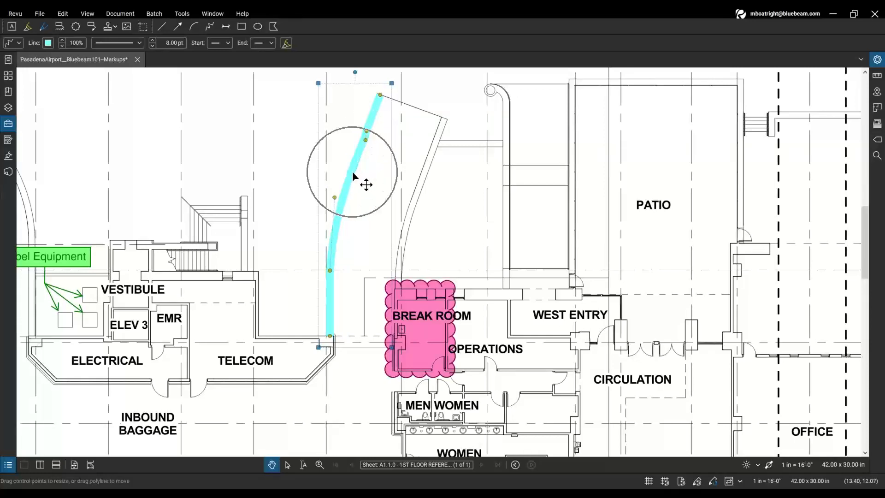
{"action": "left_click", "coordinate": [287, 43]}
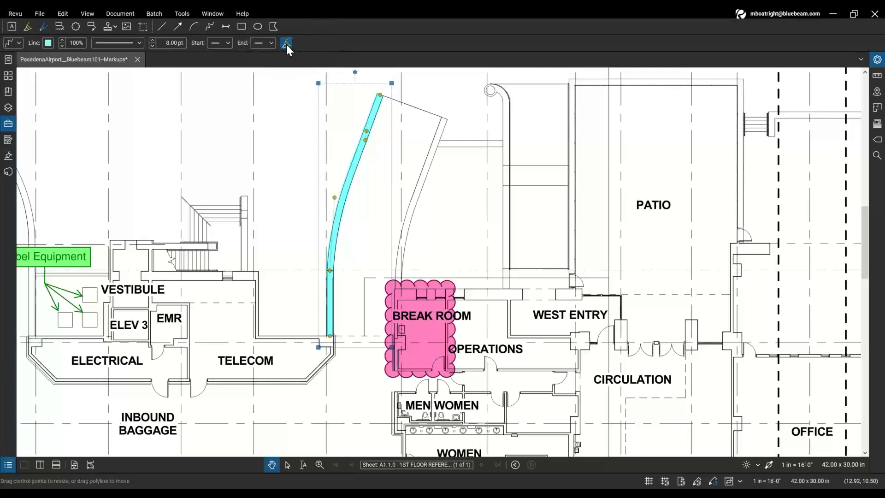
{"action": "left_click", "coordinate": [381, 112]}
{"action": "left_click", "coordinate": [381, 101]}
{"action": "left_click", "coordinate": [335, 337]}
{"action": "left_click", "coordinate": [286, 43]}
{"action": "scroll", "coordinate": [336, 244], "scroll_direction": "down", "scroll_amount": 1}
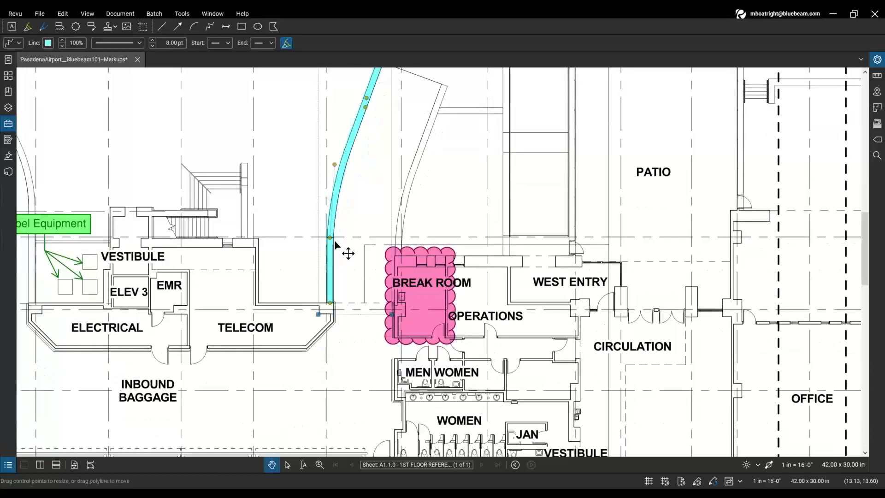
{"action": "left_click", "coordinate": [223, 229]}
{"action": "scroll", "coordinate": [231, 207], "scroll_direction": "down", "scroll_amount": 1}
{"action": "scroll", "coordinate": [246, 189], "scroll_direction": "down", "scroll_amount": 1}
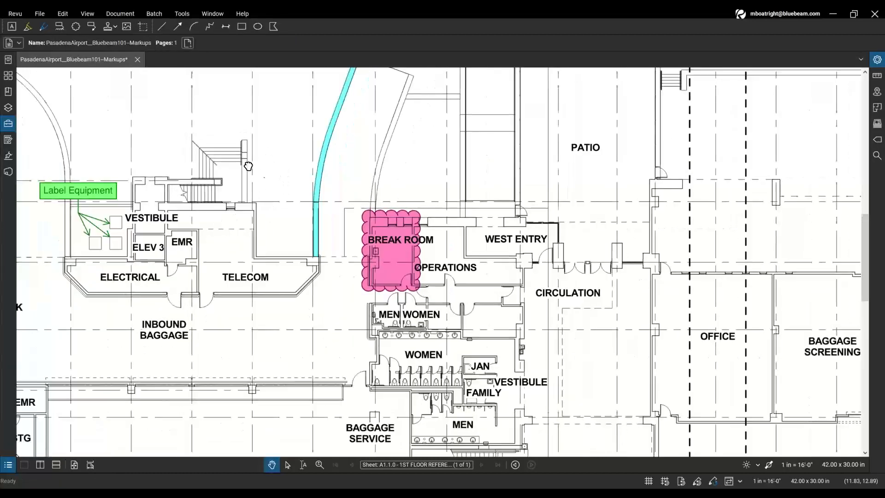
{"action": "left_click_drag", "start_coordinate": [246, 162], "coordinate": [370, 230]}
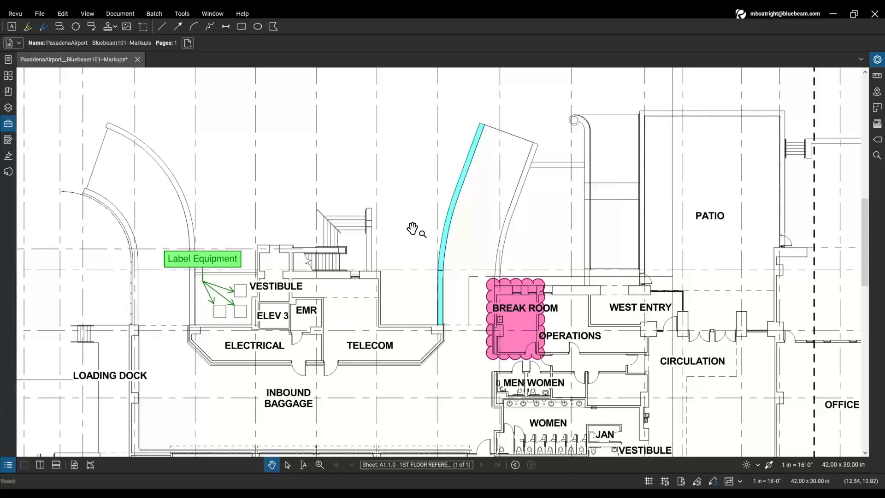
{"action": "left_click", "coordinate": [452, 215]}
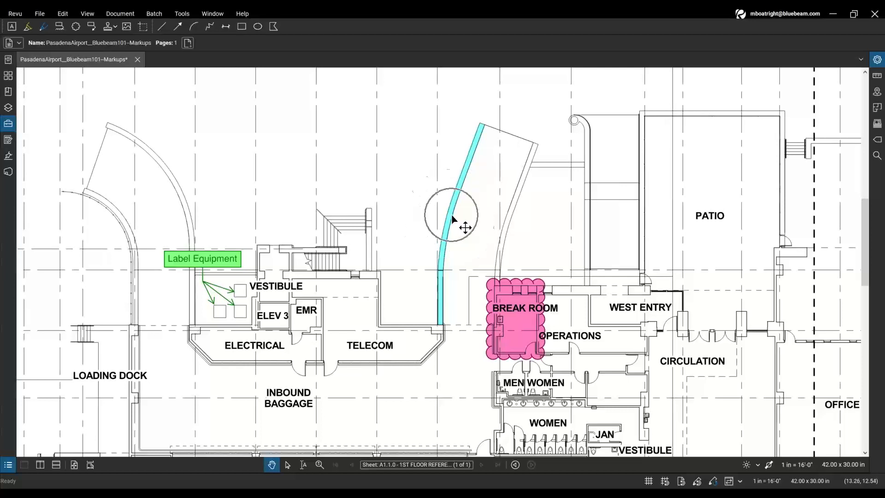
{"action": "left_click", "coordinate": [525, 317]}
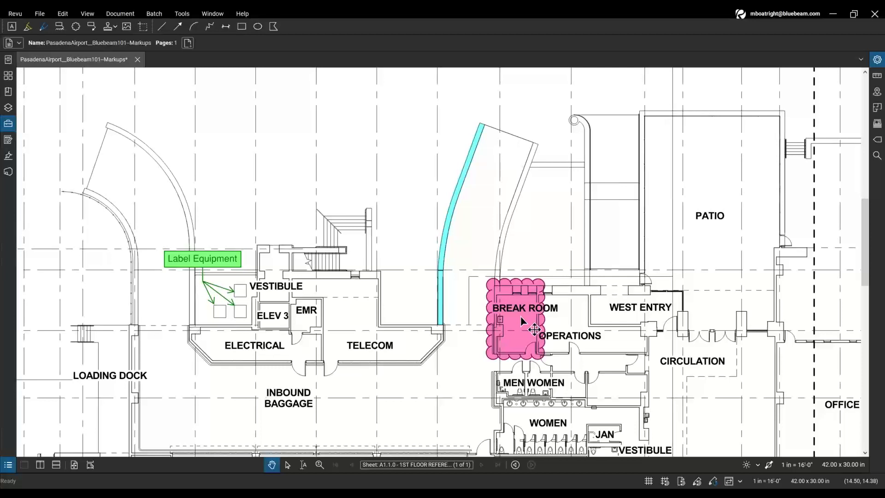
- Open the Tool Chest panel, widen it and enlarge the tool icons with the size slider
{"action": "left_click", "coordinate": [10, 130]}
{"action": "left_click", "coordinate": [10, 124]}
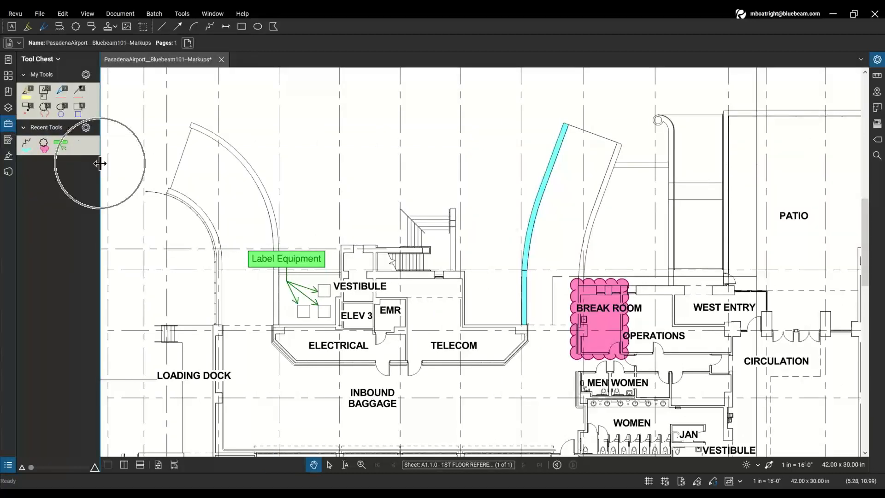
{"action": "left_click_drag", "start_coordinate": [102, 164], "coordinate": [248, 194]}
{"action": "left_click_drag", "start_coordinate": [624, 214], "coordinate": [574, 210]}
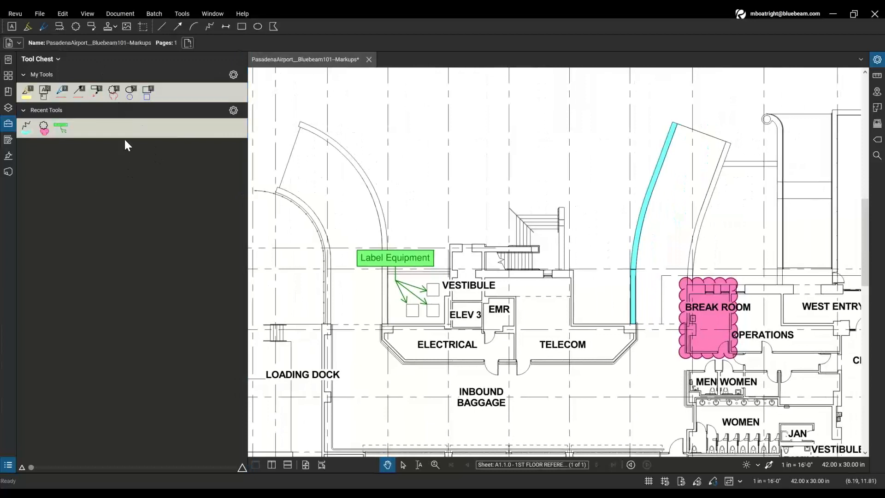
{"action": "left_click", "coordinate": [63, 134]}
{"action": "key", "text": "ctrl"}
{"action": "left_click_drag", "start_coordinate": [35, 466], "coordinate": [175, 472]}
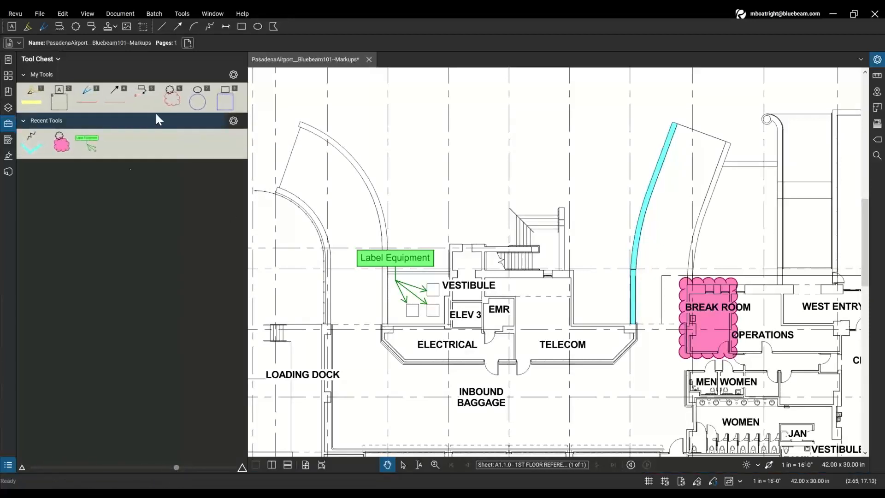
{"action": "key", "text": "ctrl"}
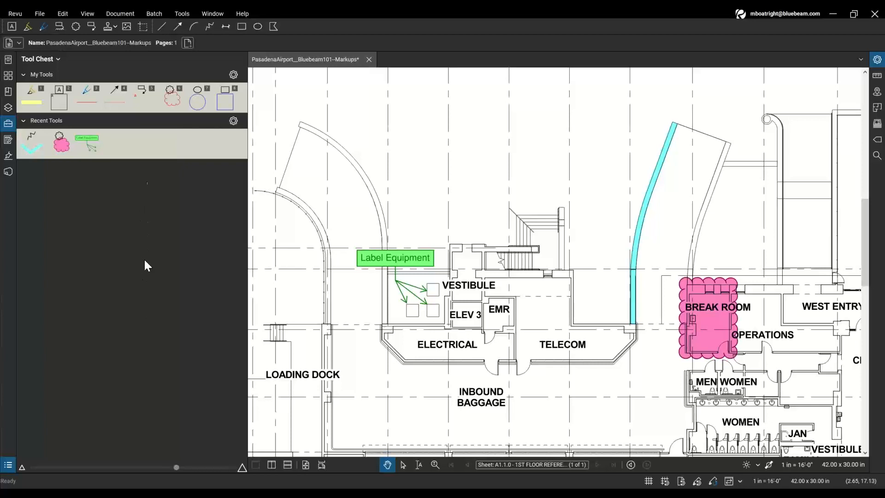
- Toggle the Architect Review tool set on and off again, then open Manage Tool Sets
{"action": "left_click", "coordinate": [138, 224]}
{"action": "left_click", "coordinate": [57, 59]}
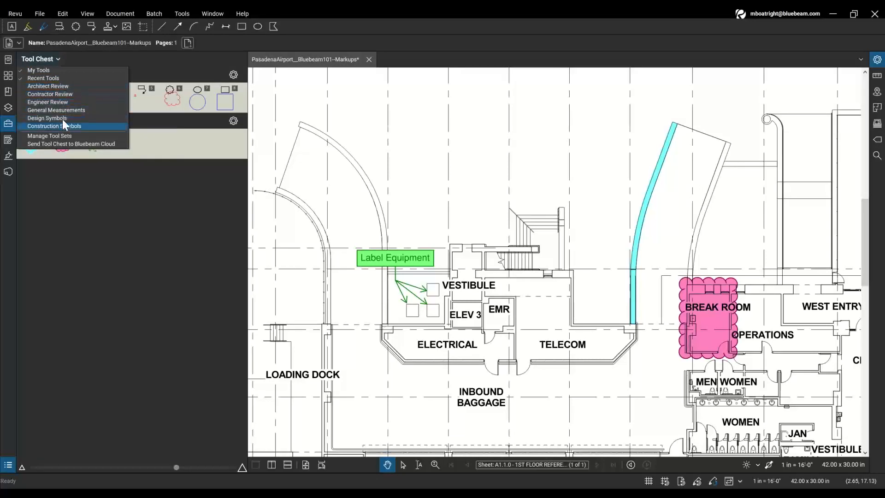
{"action": "left_click", "coordinate": [62, 87]}
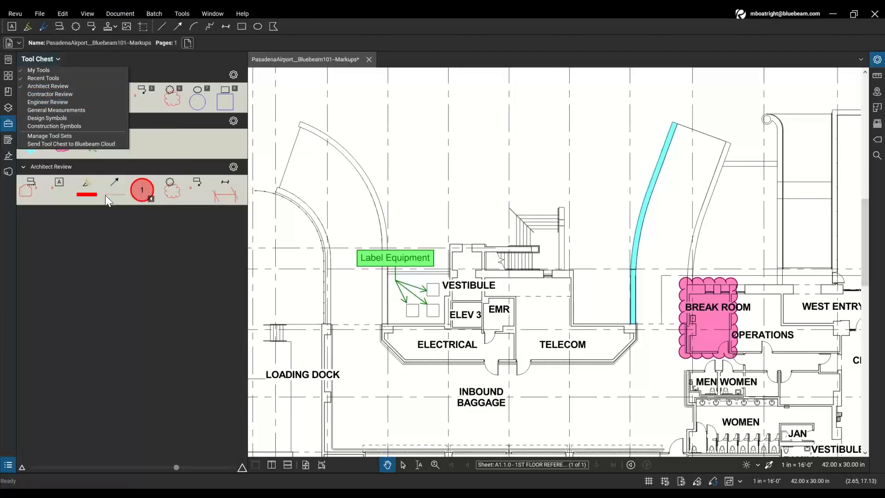
{"action": "left_click", "coordinate": [63, 88]}
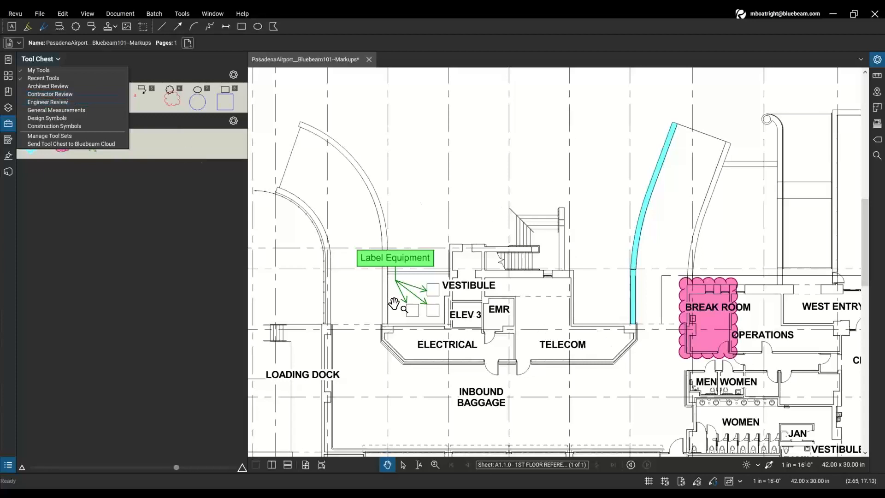
{"action": "left_click", "coordinate": [73, 137]}
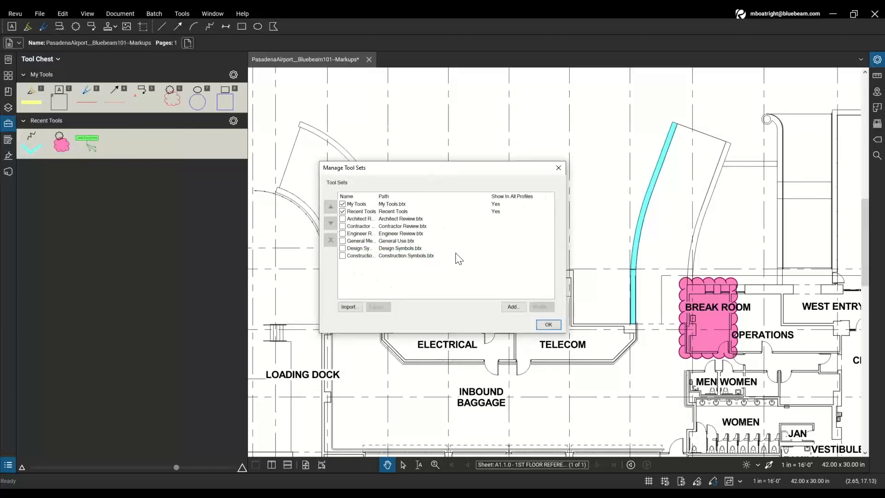
- Add a new tool set titled 'Airport Project Toolset', save its file, and close the manager
{"action": "left_click", "coordinate": [514, 310]}
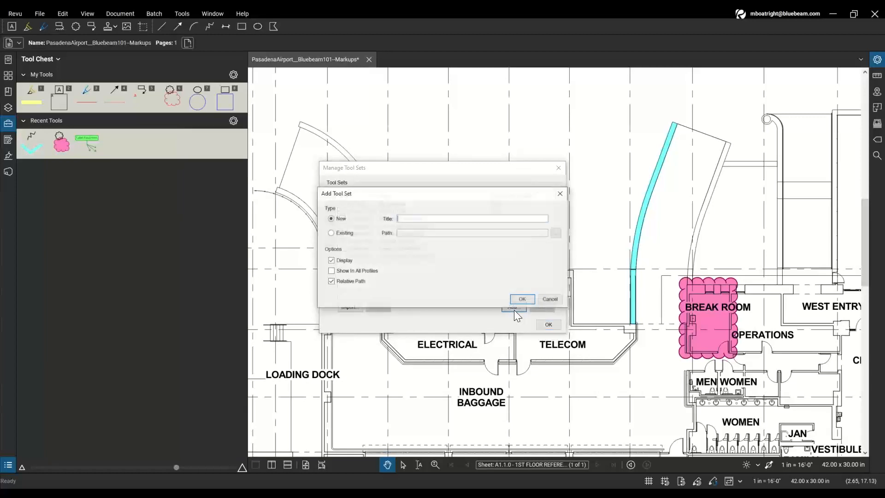
{"action": "type", "text": "Airport Project Toolset"}
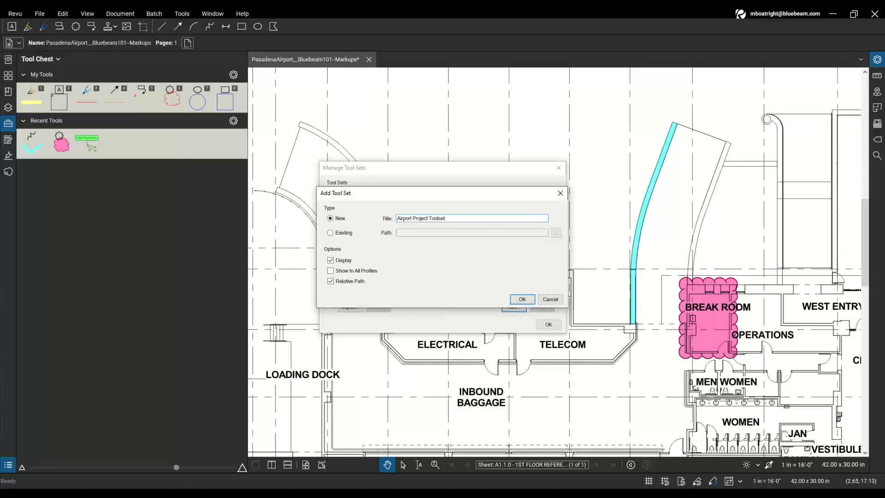
{"action": "left_click", "coordinate": [523, 299]}
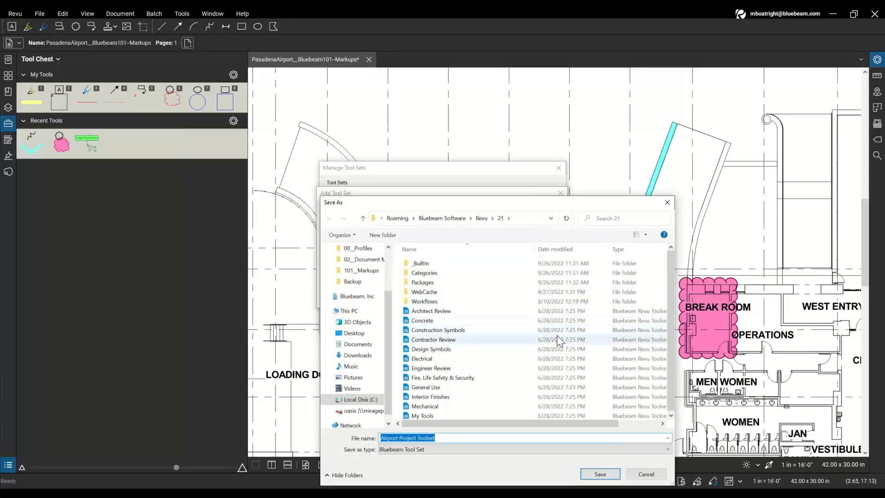
{"action": "left_click", "coordinate": [600, 474]}
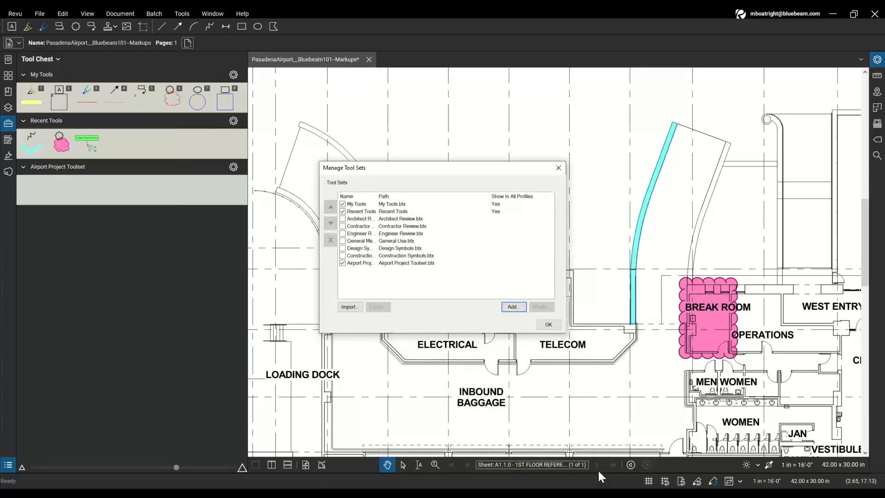
{"action": "left_click", "coordinate": [555, 322]}
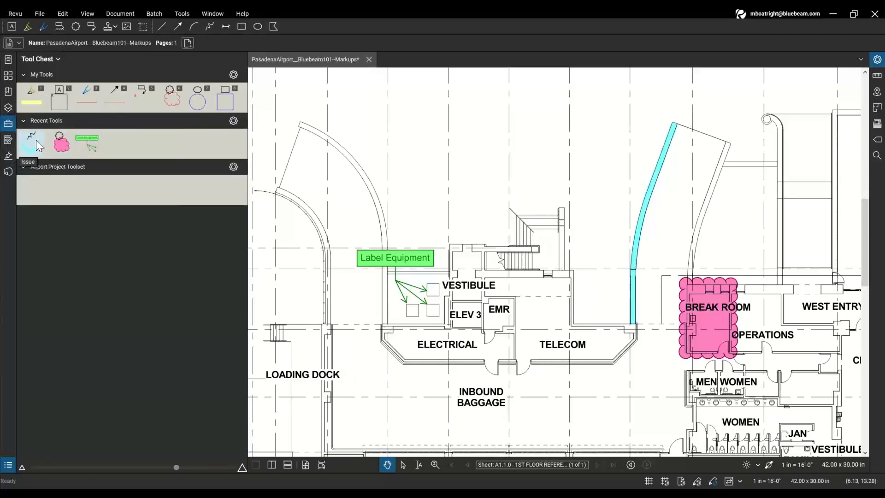
- Drag the light-cyan 8 pt Issue polyline from Recent Tools into the Airport Project Toolset, then cancel the tool
{"action": "left_click_drag", "start_coordinate": [36, 140], "coordinate": [39, 187]}
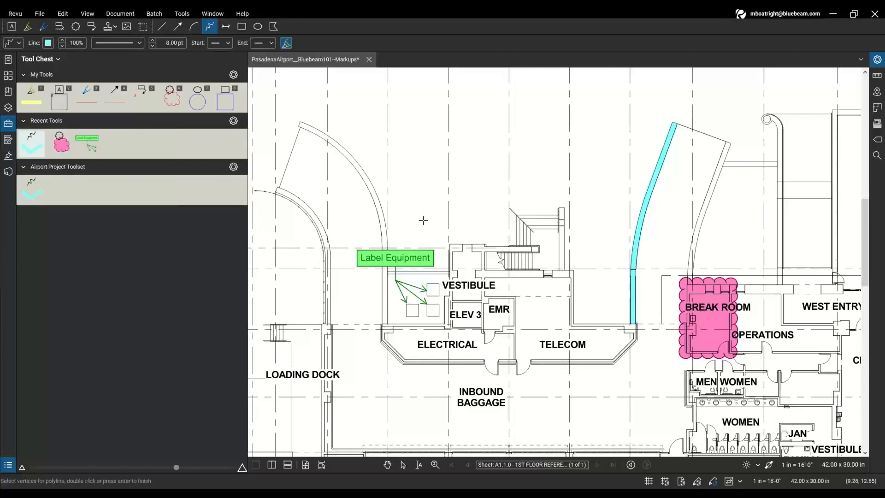
{"action": "key", "text": "Escape"}
- Save the green Label Equipment callout as a tool in the Airport Project Toolset
{"action": "scroll", "coordinate": [385, 276], "scroll_direction": "up", "scroll_amount": 3}
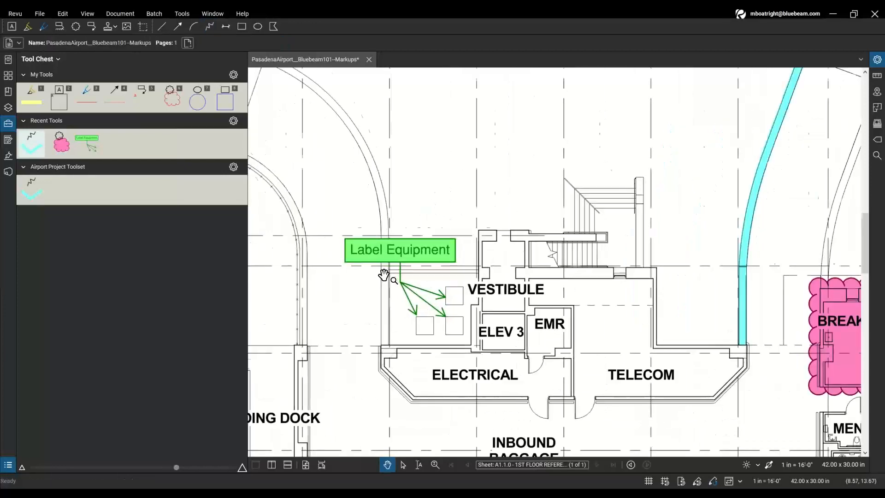
{"action": "right_click", "coordinate": [408, 243]}
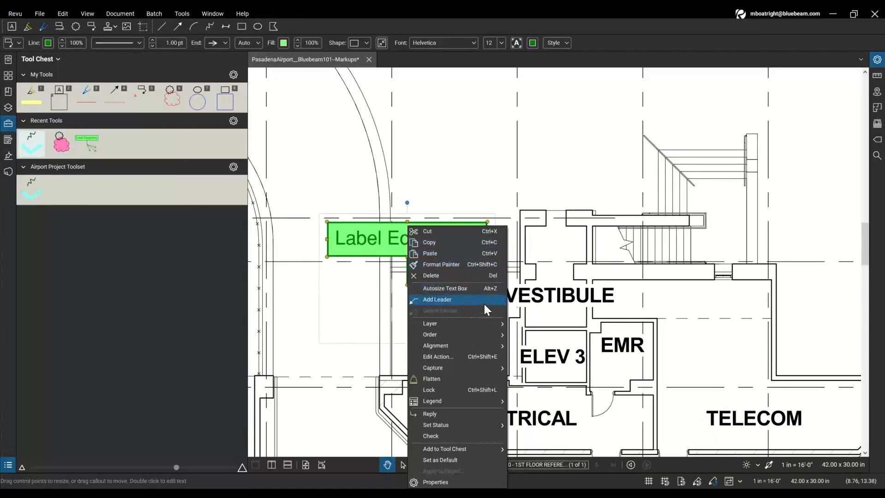
{"action": "mouse_move", "coordinate": [466, 451]}
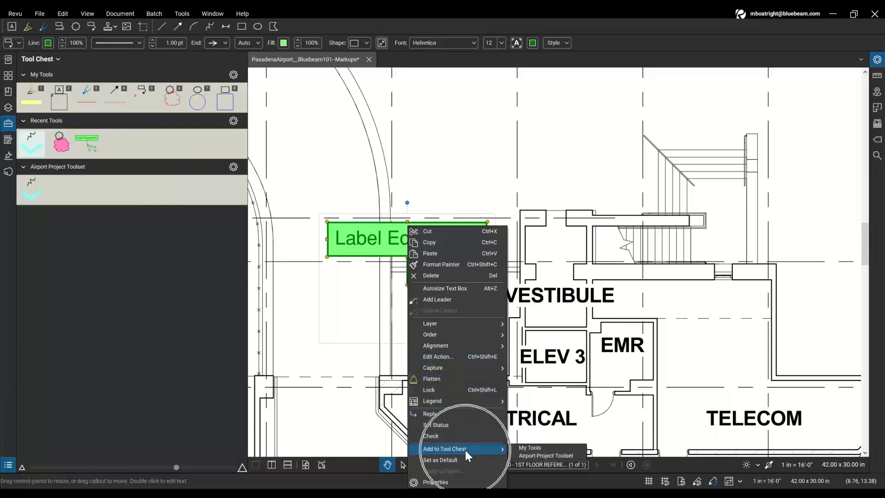
{"action": "left_click", "coordinate": [538, 455]}
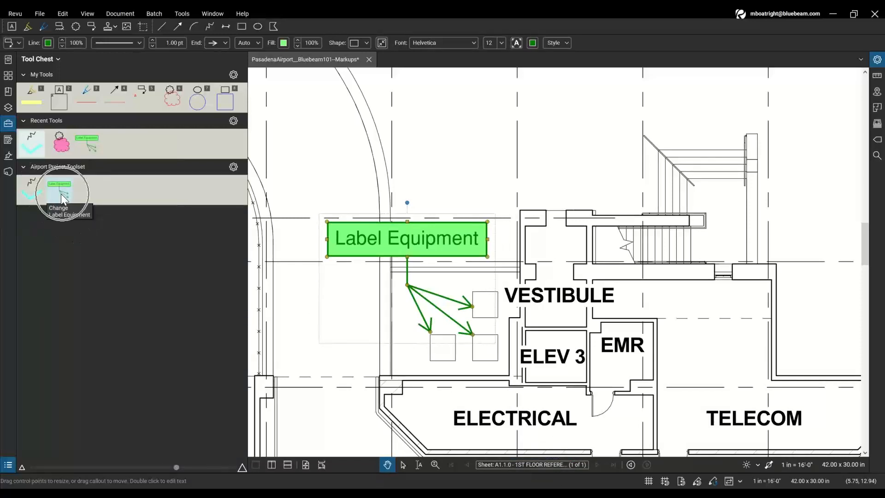
{"action": "scroll", "coordinate": [501, 304], "scroll_direction": "down", "scroll_amount": 3}
- Deselect the Label Equipment callout and select the pink Break Room cloud
{"action": "scroll", "coordinate": [502, 303], "scroll_direction": "down", "scroll_amount": 1}
{"action": "left_click", "coordinate": [607, 272]}
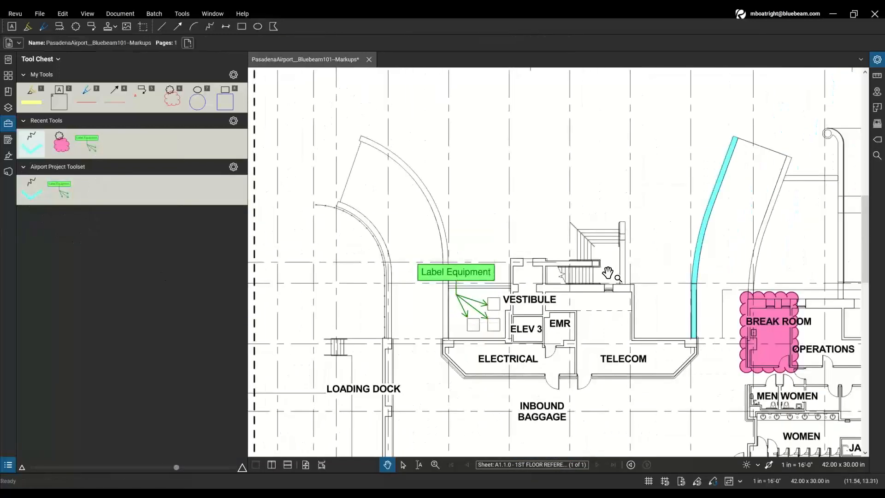
{"action": "left_click_drag", "start_coordinate": [655, 310], "coordinate": [420, 263]}
{"action": "scroll", "coordinate": [549, 301], "scroll_direction": "up", "scroll_amount": 2}
{"action": "scroll", "coordinate": [548, 302], "scroll_direction": "up", "scroll_amount": 2}
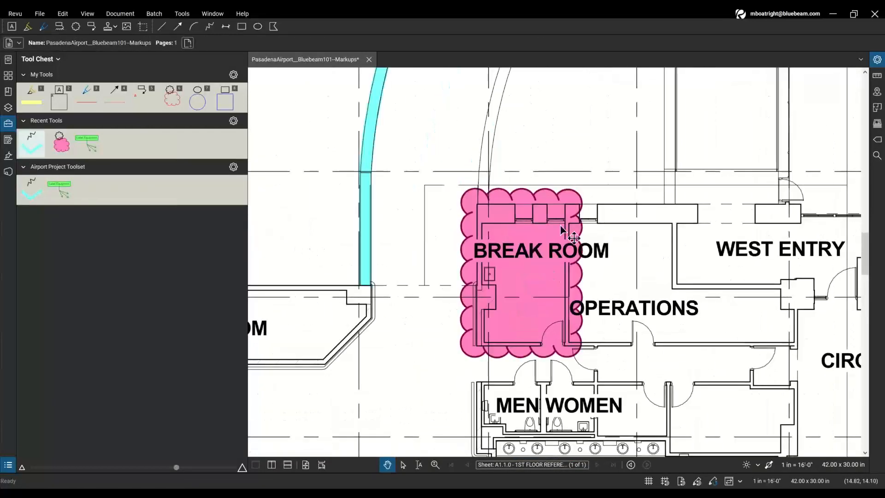
{"action": "left_click", "coordinate": [523, 253]}
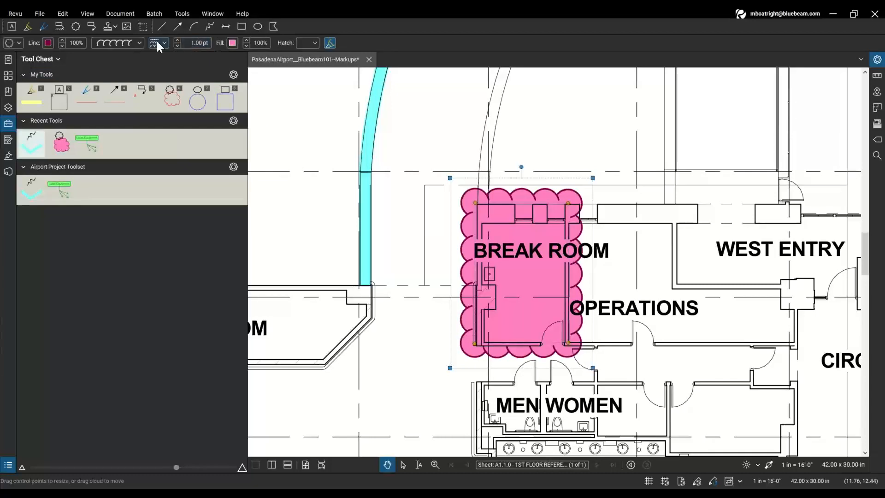
- Add the Break Room cloud's style to the Airport Project Toolset, then deselect it
{"action": "left_click", "coordinate": [19, 44]}
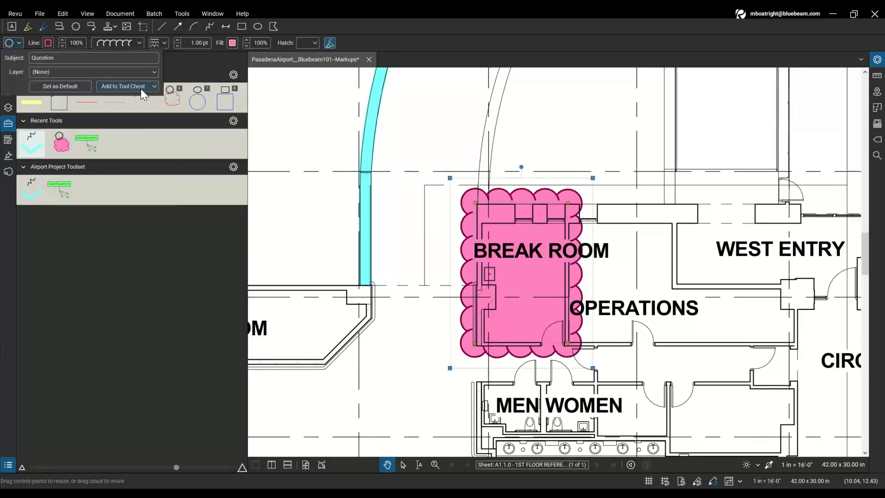
{"action": "left_click", "coordinate": [144, 87]}
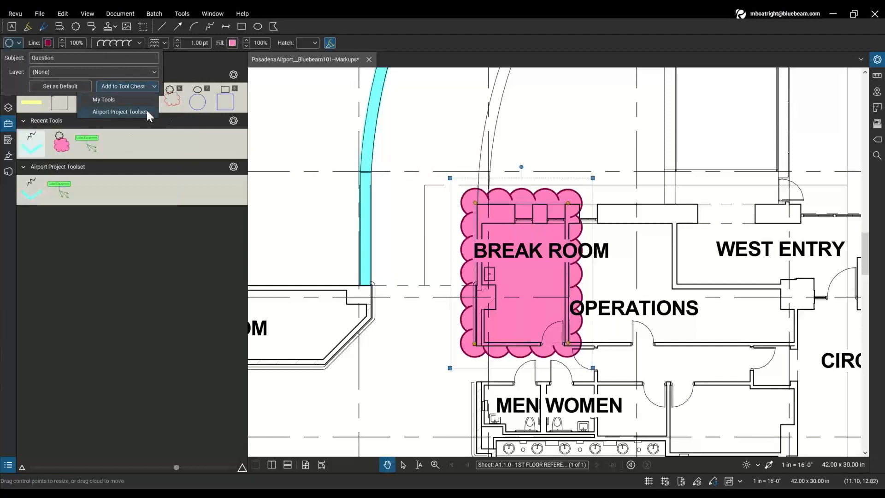
{"action": "left_click", "coordinate": [144, 104]}
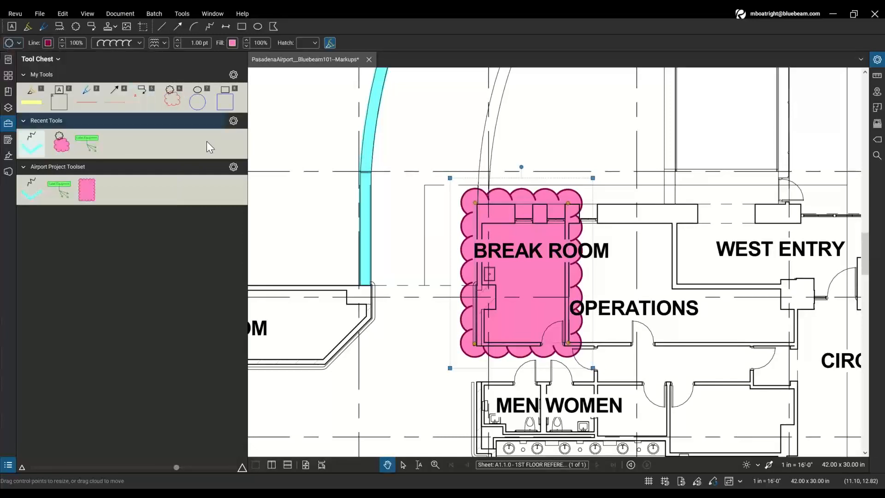
{"action": "left_click", "coordinate": [356, 373]}
{"action": "scroll", "coordinate": [356, 374], "scroll_direction": "down", "scroll_amount": 3}
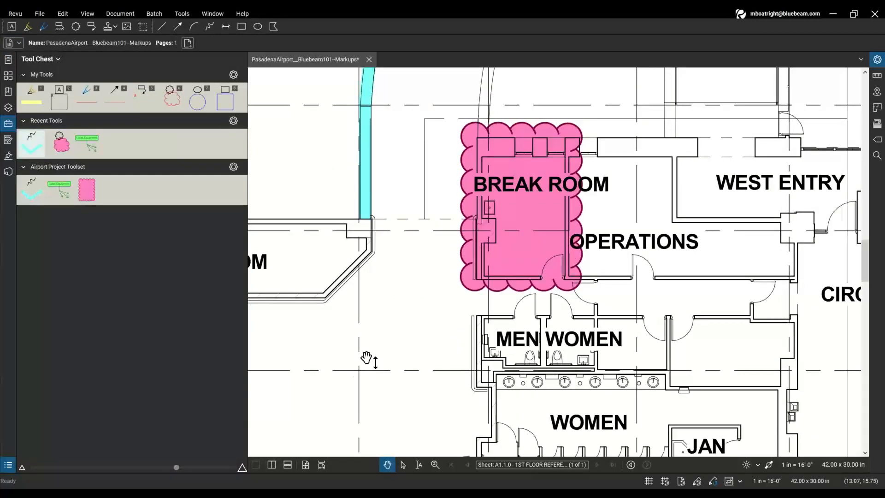
{"action": "scroll", "coordinate": [364, 362], "scroll_direction": "down", "scroll_amount": 3}
{"action": "mouse_move", "coordinate": [346, 366]}
{"action": "left_mouse_down"}
{"action": "mouse_move", "coordinate": [549, 254]}
{"action": "mouse_move", "coordinate": [534, 313]}
{"action": "left_mouse_up"}
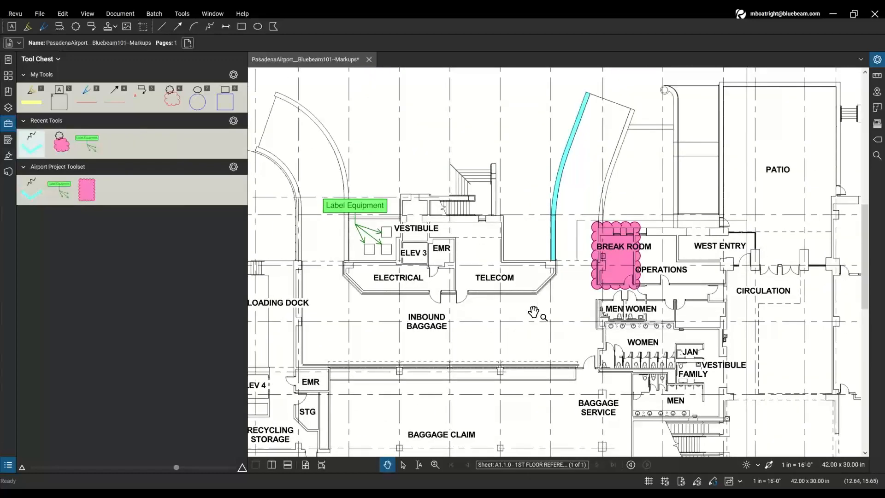
- Browse the saved Question and Label Equipment tools and pan to the Car Rental area
{"action": "left_click", "coordinate": [87, 192]}
{"action": "left_click", "coordinate": [89, 194]}
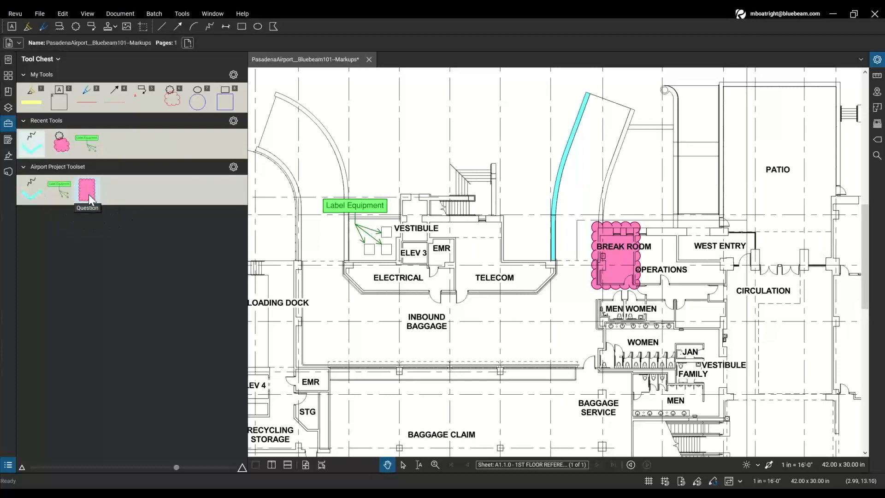
{"action": "left_click", "coordinate": [60, 196]}
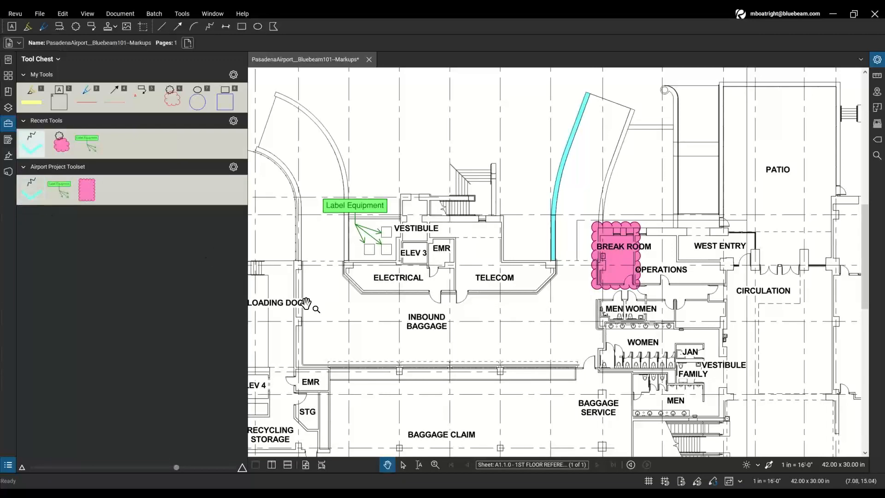
{"action": "mouse_move", "coordinate": [371, 424]}
{"action": "left_mouse_down"}
{"action": "mouse_move", "coordinate": [452, 292]}
{"action": "mouse_move", "coordinate": [478, 289]}
{"action": "left_mouse_up"}
{"action": "scroll", "coordinate": [576, 293], "scroll_direction": "up", "scroll_amount": 3}
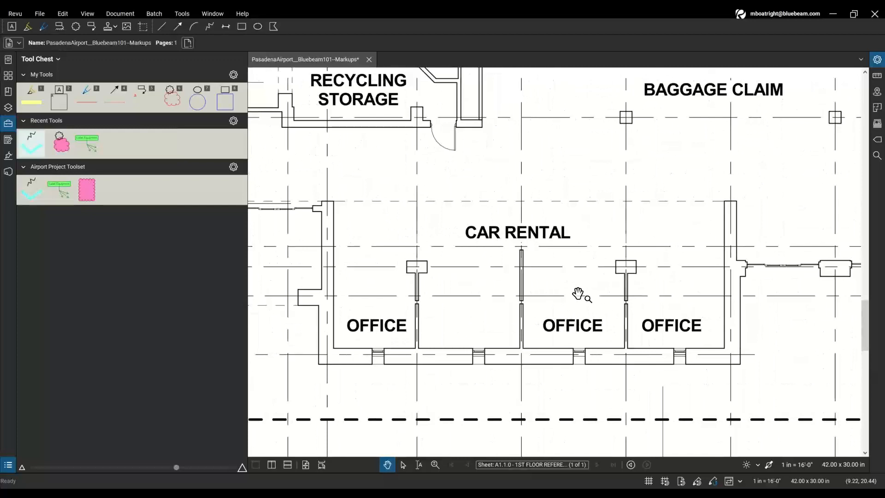
- Pick the toolset's pink Question cloud and drop it over Car Rental
{"action": "left_click", "coordinate": [82, 195]}
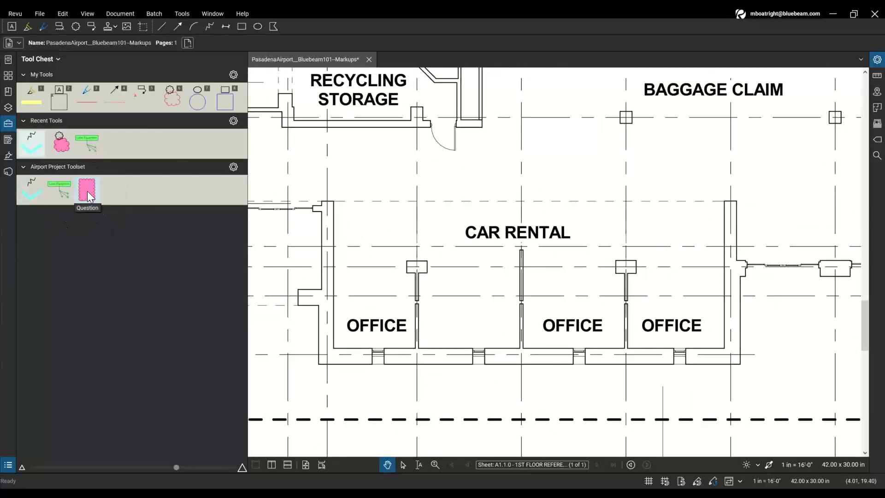
{"action": "left_click", "coordinate": [88, 190]}
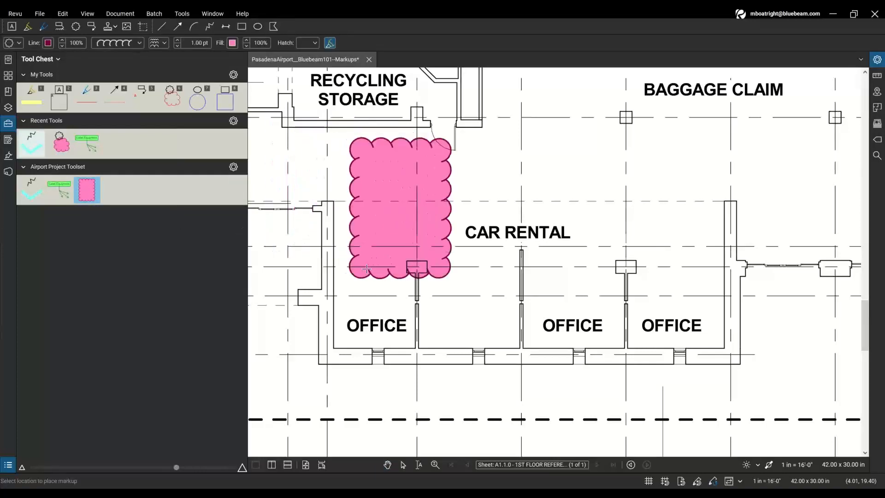
{"action": "left_click", "coordinate": [479, 317]}
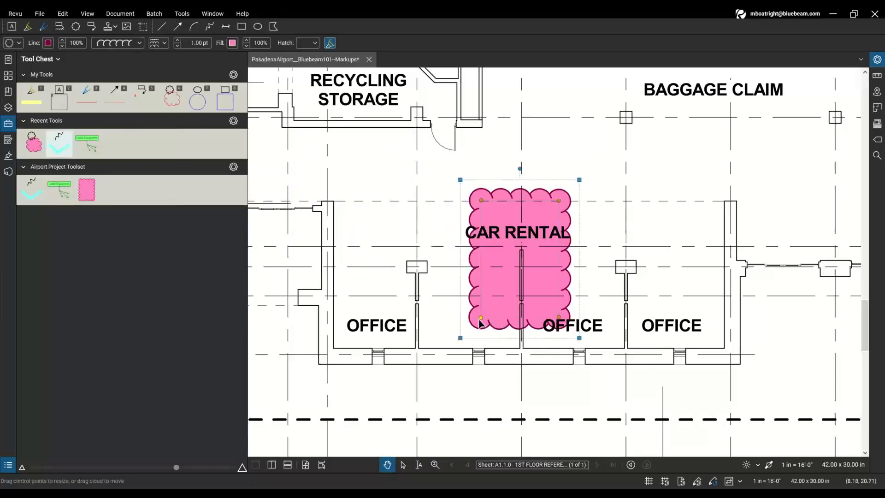
{"action": "scroll", "coordinate": [423, 189], "scroll_direction": "down", "scroll_amount": 5}
{"action": "left_click_drag", "start_coordinate": [571, 143], "coordinate": [498, 262]}
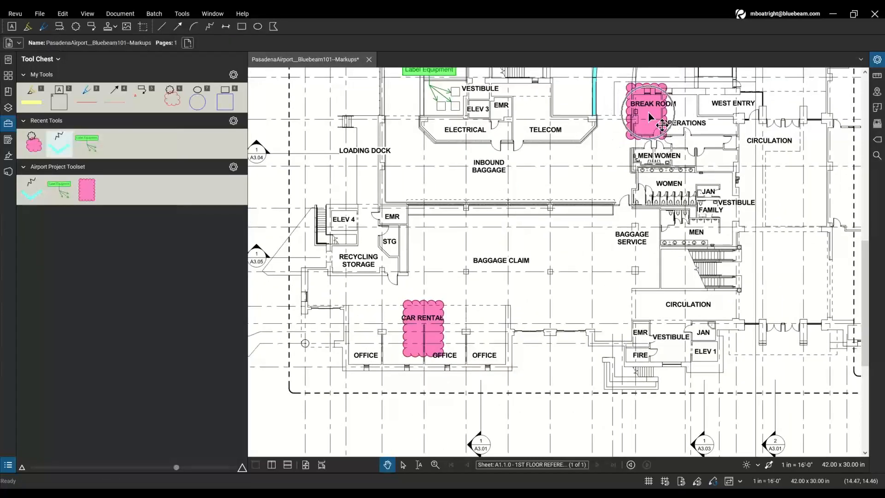
{"action": "scroll", "coordinate": [425, 320], "scroll_direction": "up", "scroll_amount": 3}
{"action": "left_click_drag", "start_coordinate": [540, 325], "coordinate": [619, 242]}
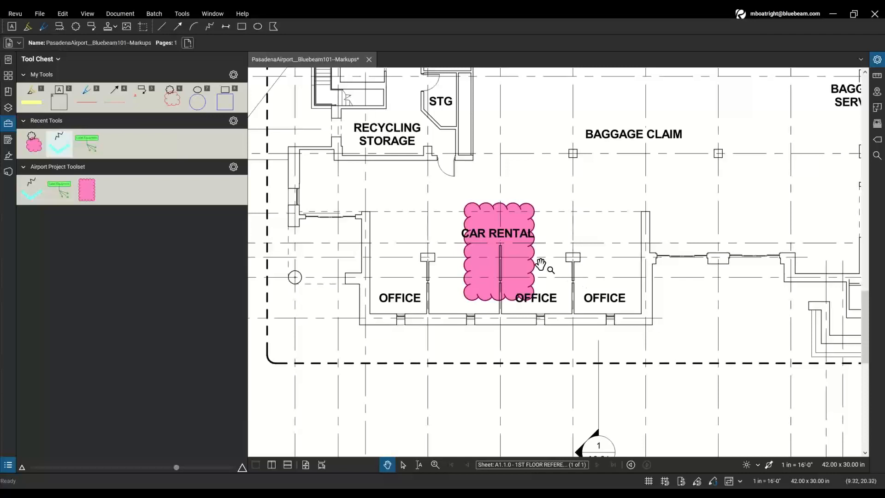
{"action": "left_click", "coordinate": [95, 198]}
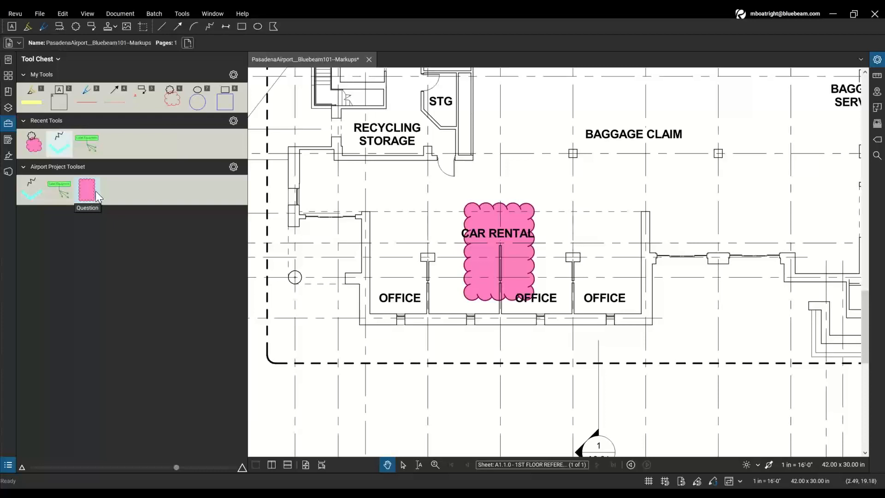
{"action": "key", "text": "ctrl"}
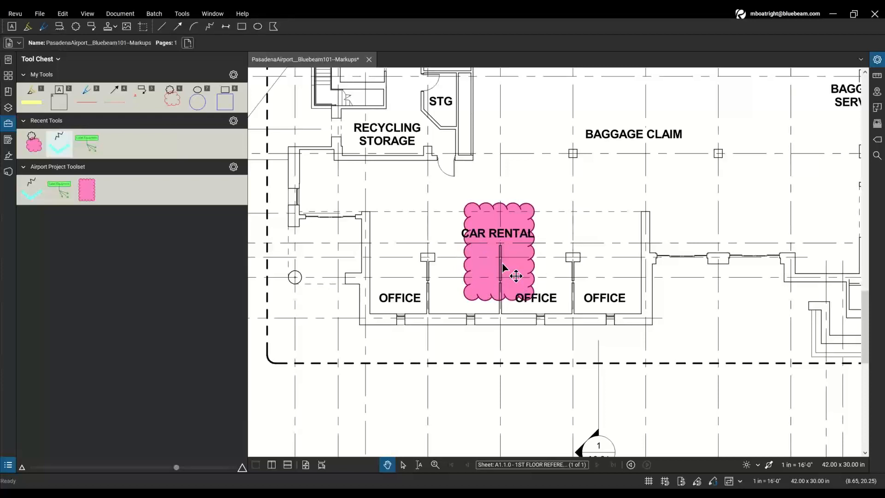
- Delete the placed Car Rental cloud and reselect the toolset's Question cloud tool
{"action": "left_click", "coordinate": [503, 267]}
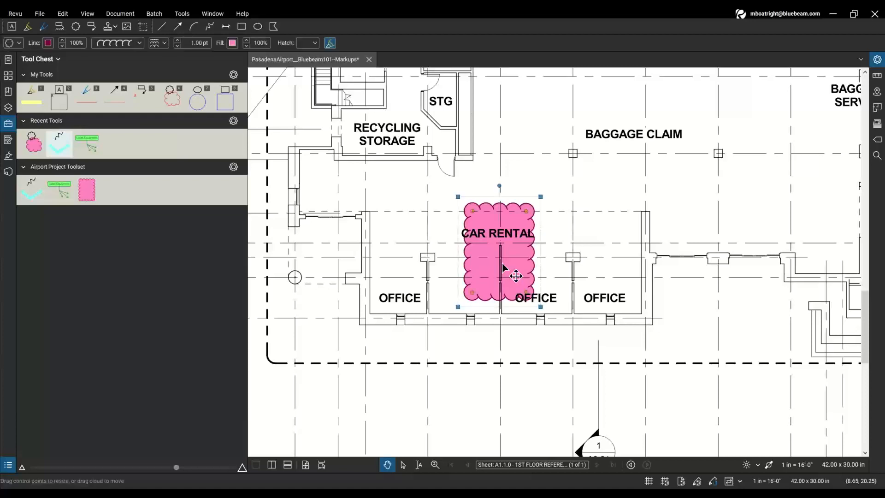
{"action": "key", "text": "Delete"}
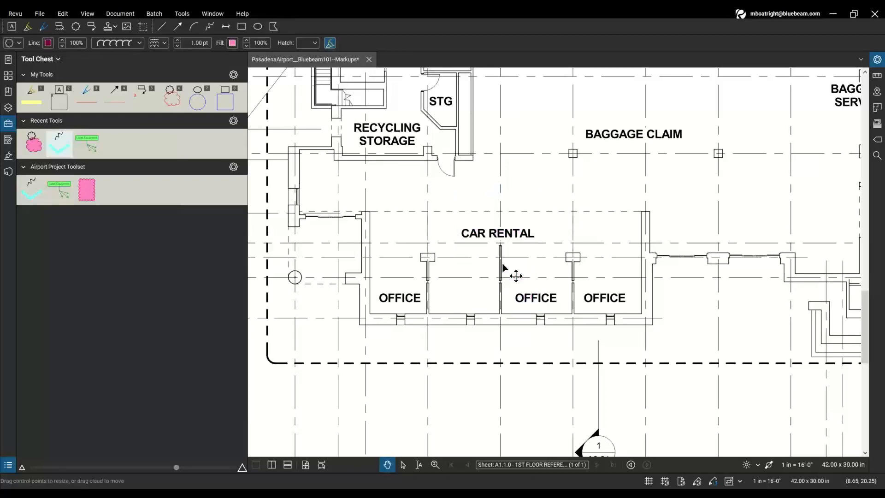
{"action": "left_click", "coordinate": [93, 191]}
{"action": "left_click", "coordinate": [93, 191]}
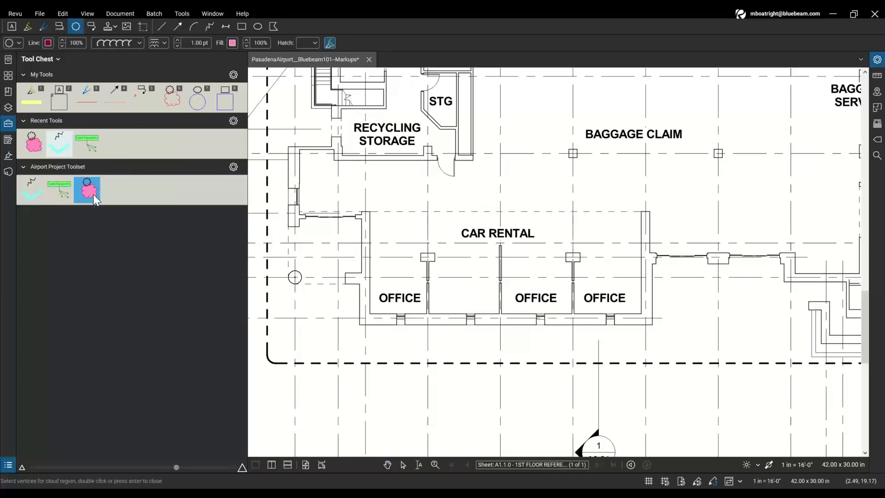
{"action": "left_click", "coordinate": [89, 200]}
- Start the cloud outline at Car Rental's top-left and trace the right side around the wall jog
{"action": "left_click", "coordinate": [415, 193]}
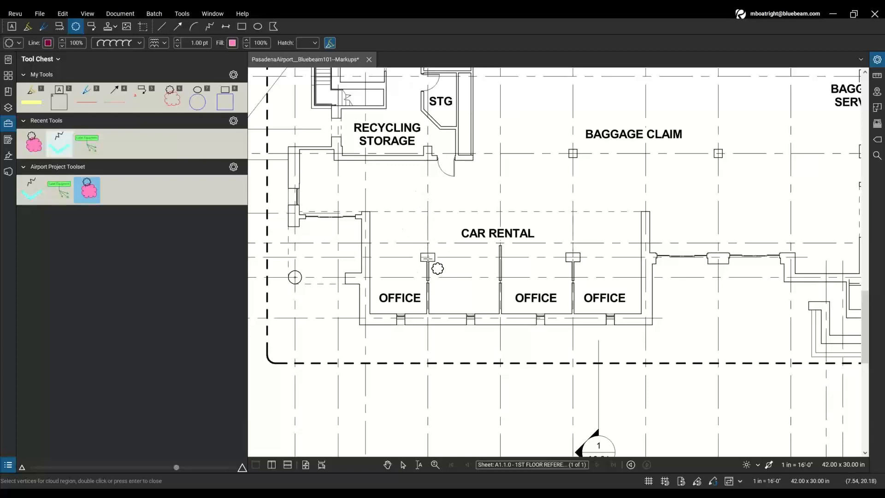
{"action": "left_click", "coordinate": [347, 203]}
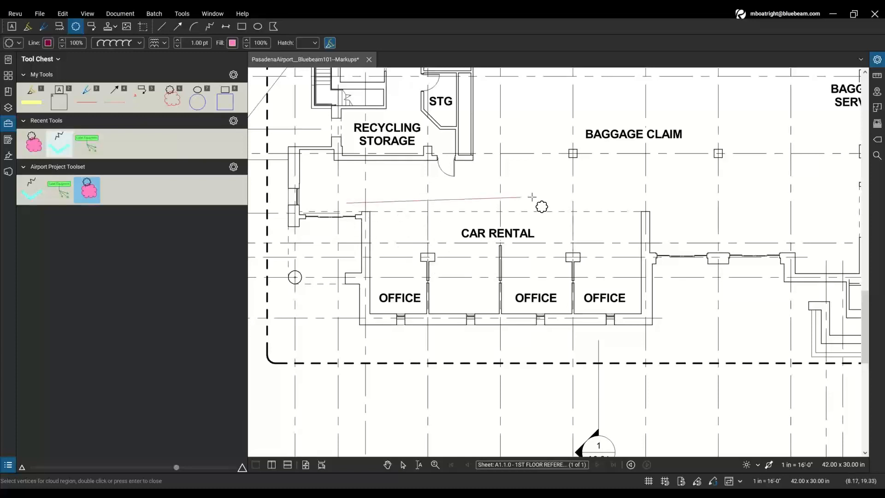
{"action": "left_click", "coordinate": [662, 204]}
{"action": "left_click", "coordinate": [654, 245]}
{"action": "left_click", "coordinate": [667, 242]}
{"action": "left_click", "coordinate": [669, 275]}
{"action": "left_click", "coordinate": [658, 277]}
- Trace below the offices and up the left notch, close the filled pink cloud, and hide the Tool Chest
{"action": "left_click", "coordinate": [657, 340]}
{"action": "left_click", "coordinate": [349, 335]}
{"action": "left_click", "coordinate": [353, 291]}
{"action": "left_click", "coordinate": [332, 291]}
{"action": "left_click", "coordinate": [334, 267]}
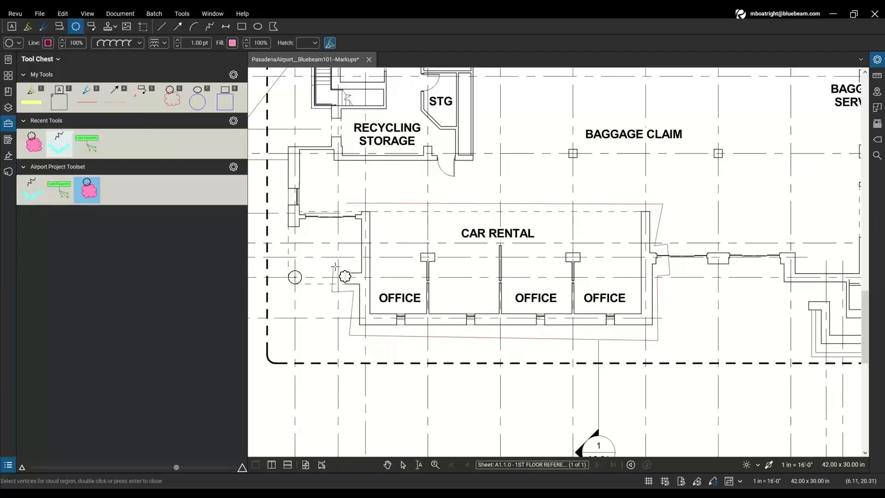
{"action": "left_click", "coordinate": [356, 266]}
{"action": "left_click", "coordinate": [356, 224]}
{"action": "left_click", "coordinate": [341, 222]}
{"action": "left_click", "coordinate": [346, 202]}
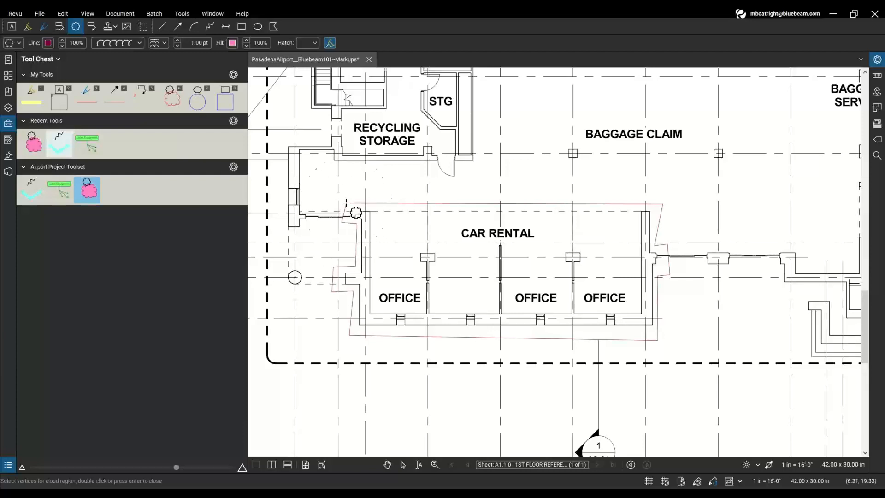
{"action": "double_click", "coordinate": [345, 212]}
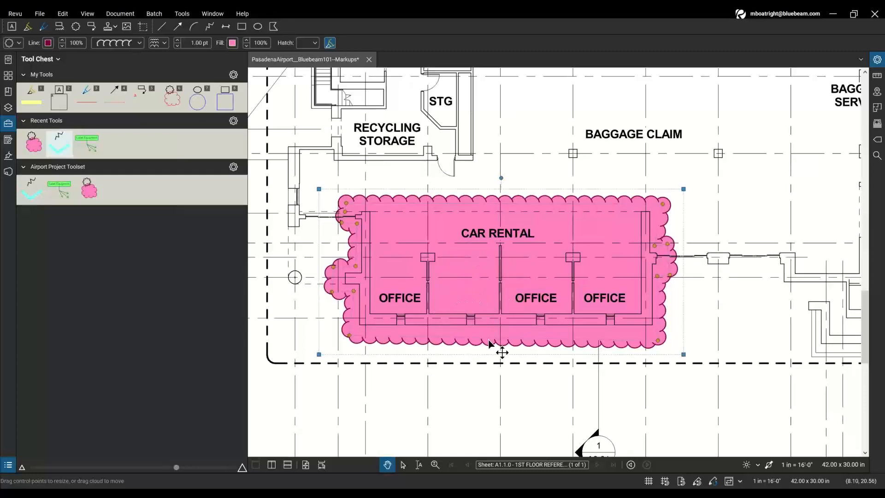
{"action": "scroll", "coordinate": [473, 292], "scroll_direction": "down", "scroll_amount": 3}
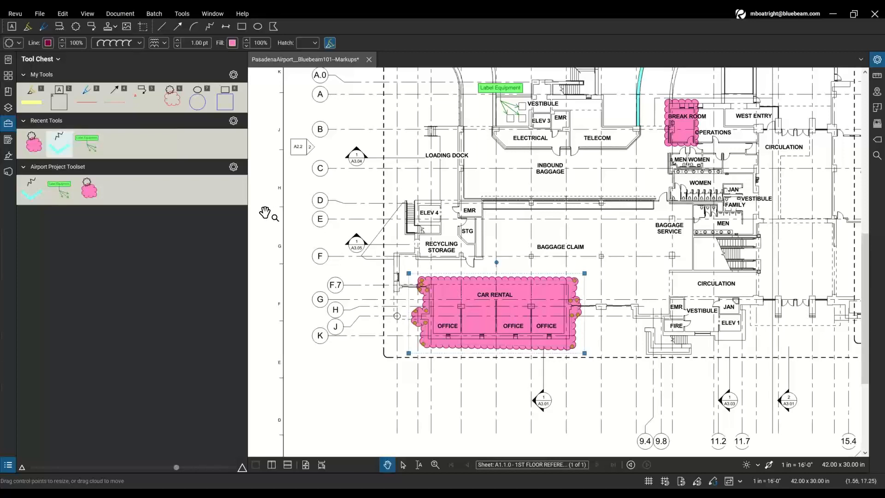
{"action": "left_click", "coordinate": [248, 212]}
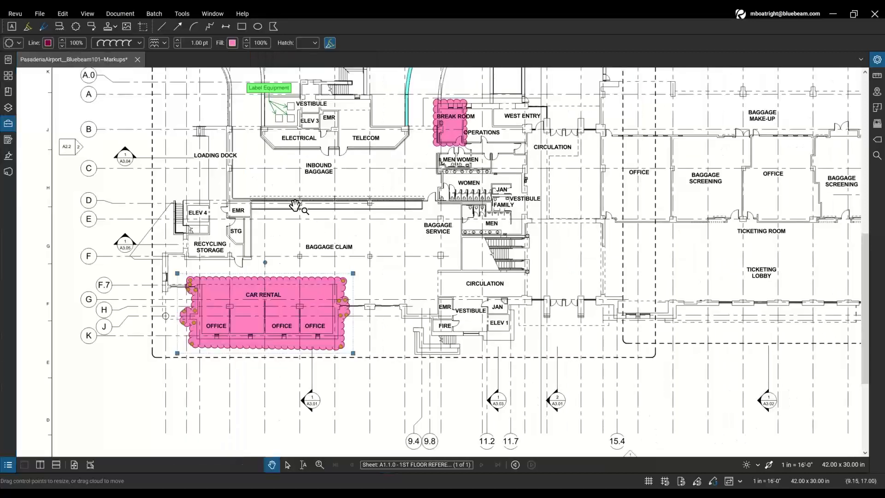
- Open the Markups List, enlarge its panel, and step through the Change, Issue and Question rows
{"action": "left_click", "coordinate": [8, 465]}
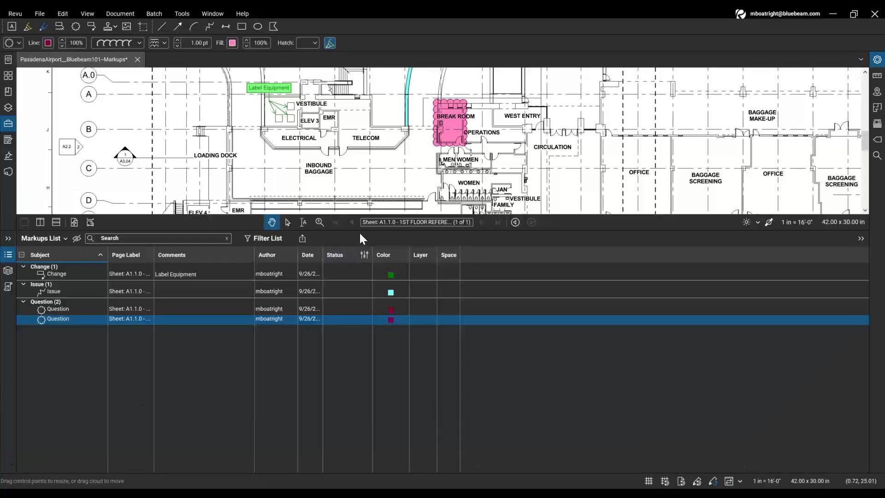
{"action": "left_click_drag", "start_coordinate": [361, 230], "coordinate": [362, 245]}
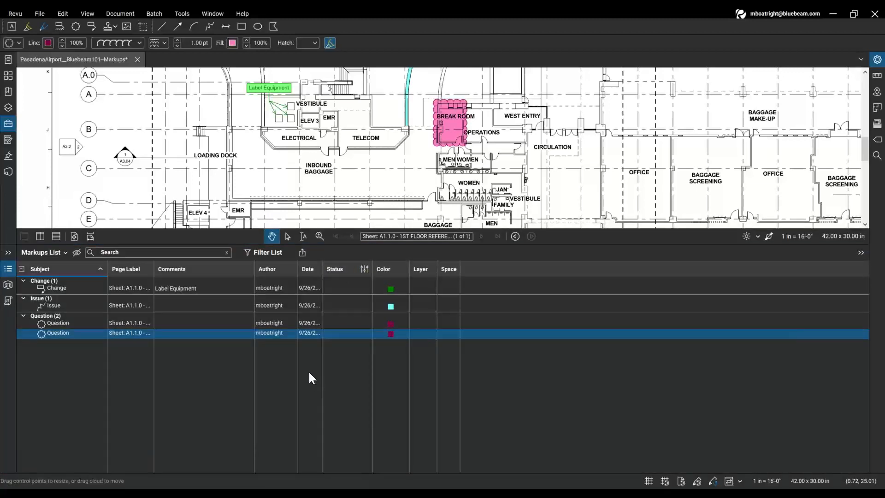
{"action": "key", "text": "ctrl"}
{"action": "key", "text": "ctrl"}
{"action": "key", "text": "ctrl"}
{"action": "left_click", "coordinate": [83, 286]}
{"action": "left_click", "coordinate": [81, 304]}
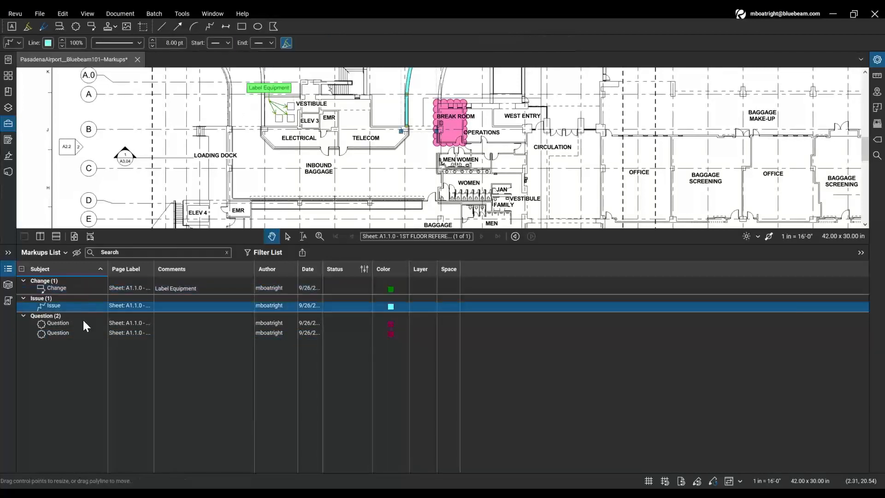
{"action": "left_click", "coordinate": [83, 322]}
{"action": "left_click", "coordinate": [86, 334]}
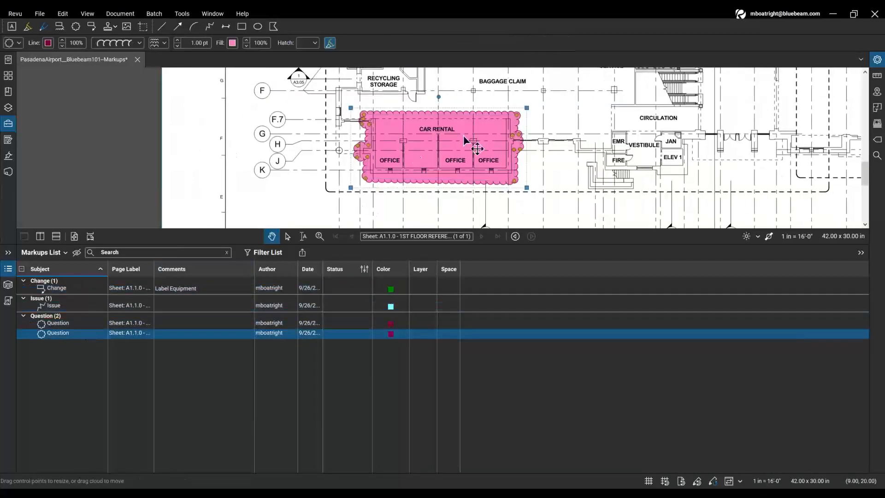
- Click through the rows again and widen the Date column to show full creation dates
{"action": "left_click", "coordinate": [89, 288]}
{"action": "left_click", "coordinate": [91, 305]}
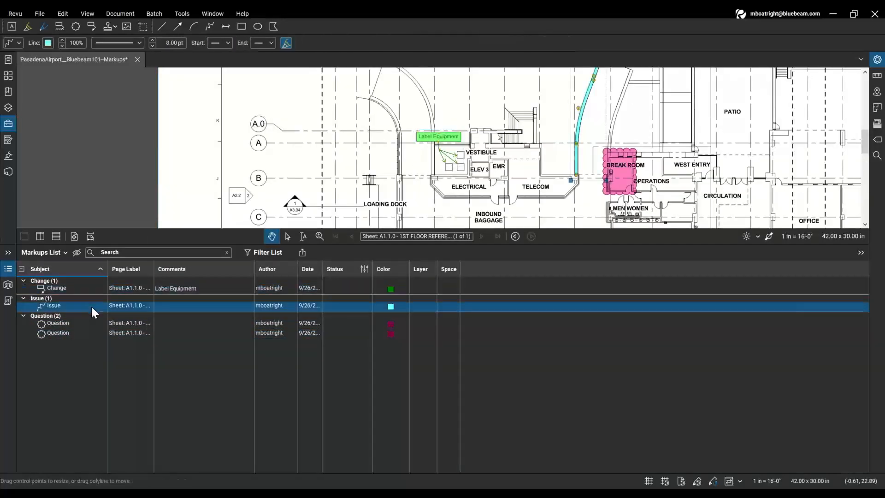
{"action": "left_click", "coordinate": [92, 322]}
{"action": "left_click", "coordinate": [93, 332]}
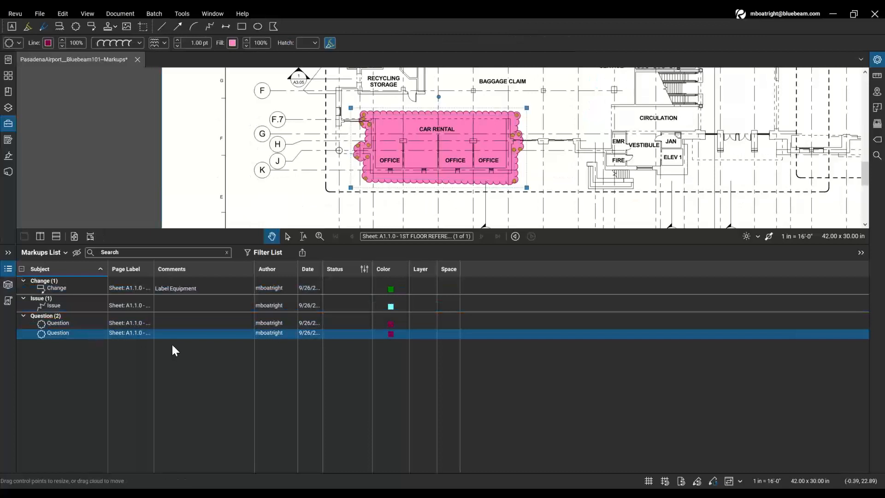
{"action": "left_click_drag", "start_coordinate": [322, 270], "coordinate": [406, 270]}
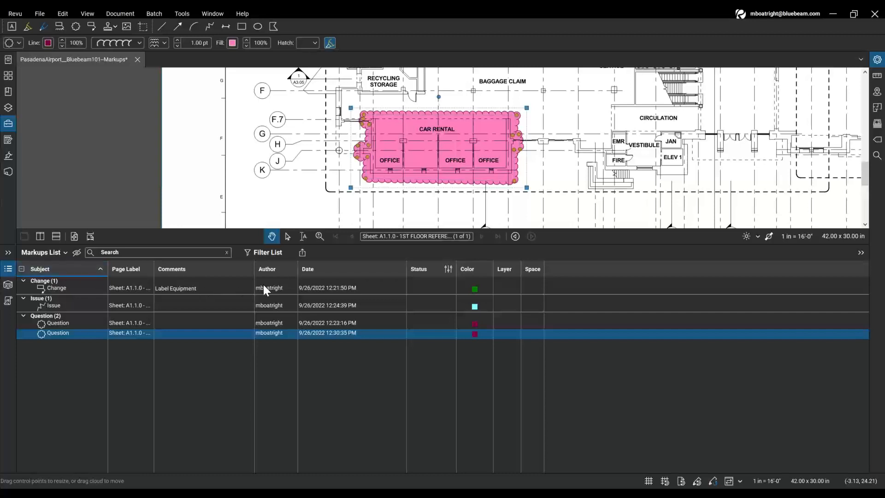
- Sort the markups by Date in both directions and widen the Status column
{"action": "left_click", "coordinate": [335, 274]}
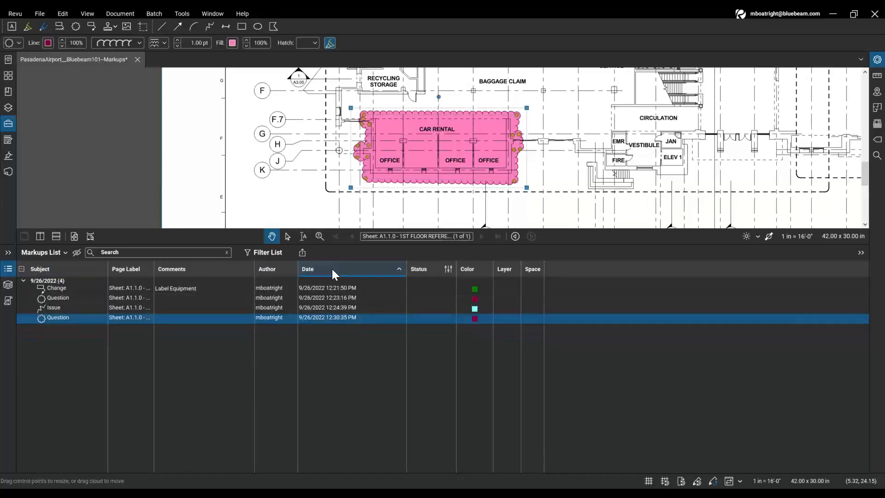
{"action": "left_click", "coordinate": [332, 269]}
{"action": "left_click", "coordinate": [341, 289]}
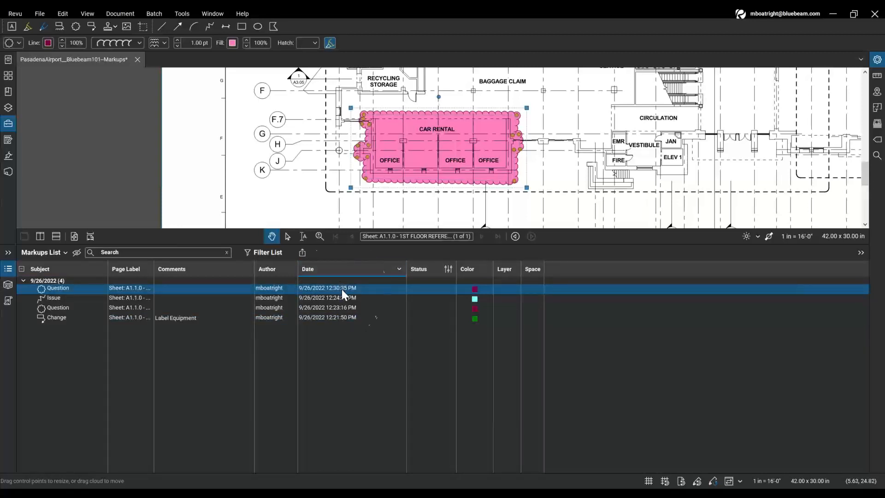
{"action": "left_click", "coordinate": [345, 323]}
{"action": "left_click", "coordinate": [418, 273]}
{"action": "left_click_drag", "start_coordinate": [455, 267], "coordinate": [573, 271]}
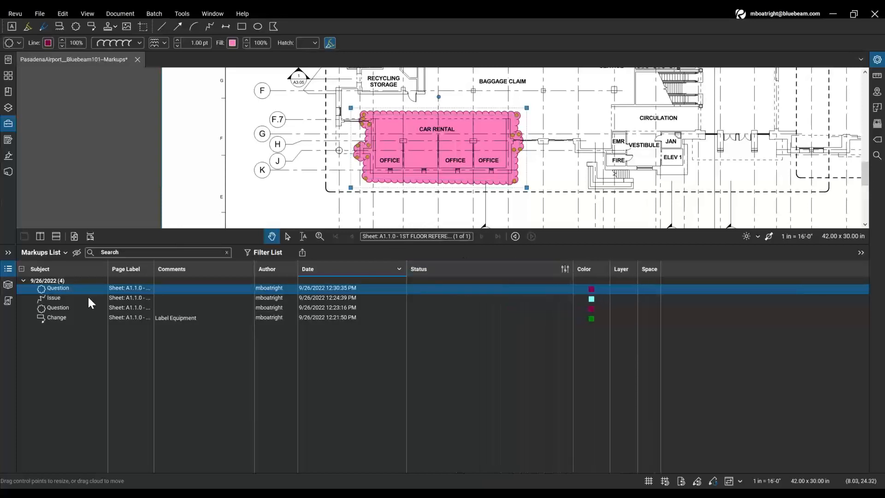
- Sort by Subject ascending again and select the Label Equipment Change row
{"action": "left_click", "coordinate": [84, 268]}
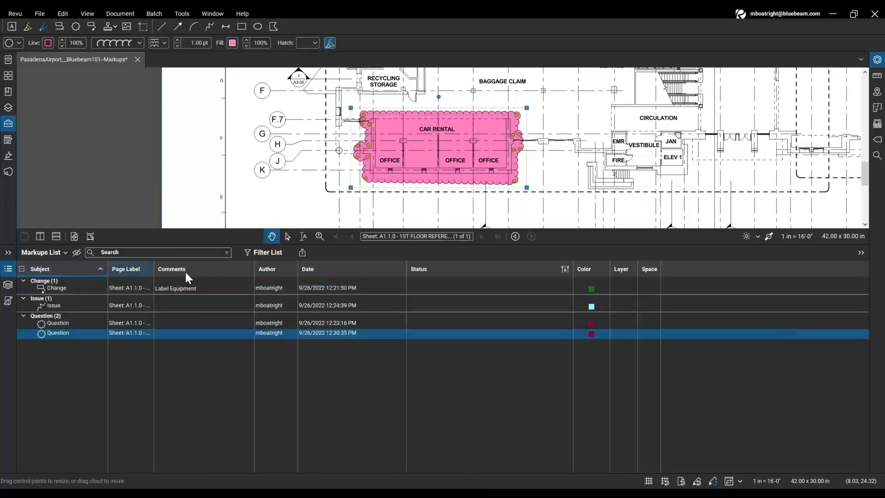
{"action": "left_click", "coordinate": [89, 287]}
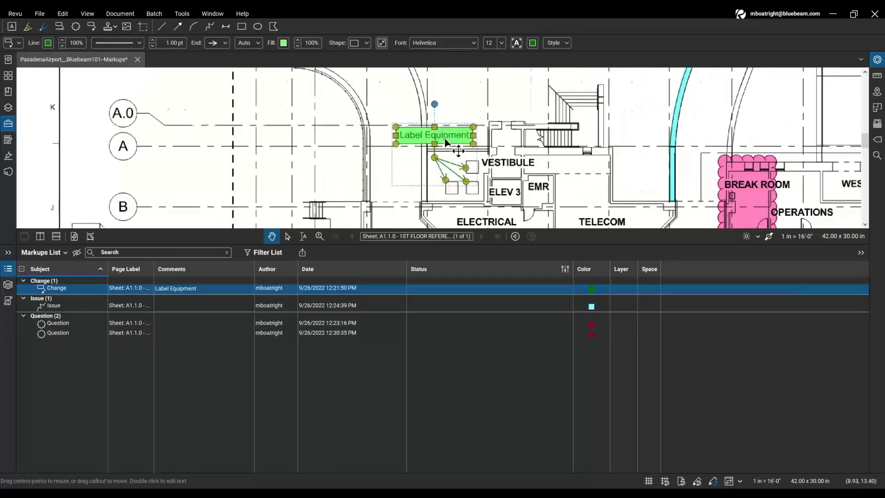
{"action": "scroll", "coordinate": [446, 140], "scroll_direction": "up", "scroll_amount": 1}
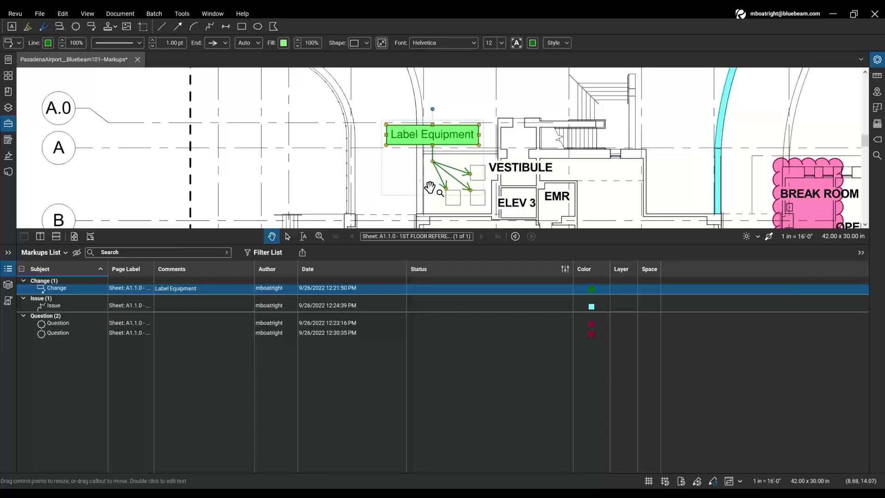
{"action": "left_click", "coordinate": [432, 278]}
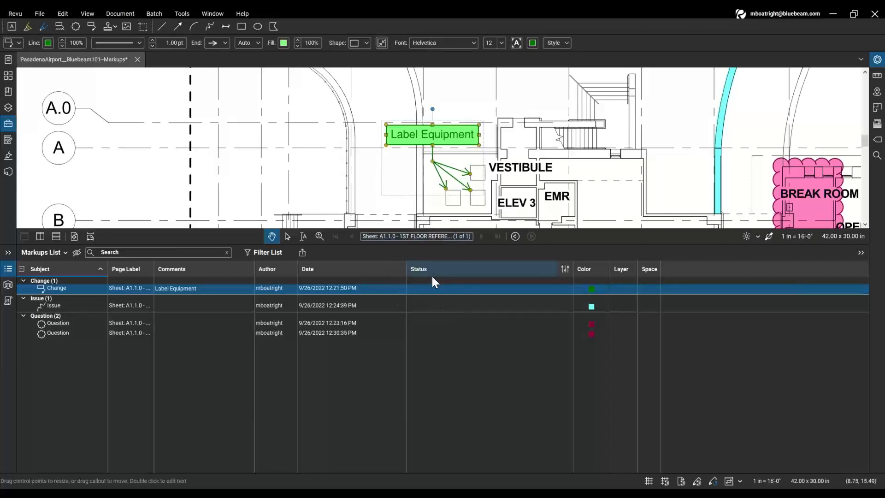
- Set the Change markup's review status to Accepted
{"action": "left_click", "coordinate": [465, 292]}
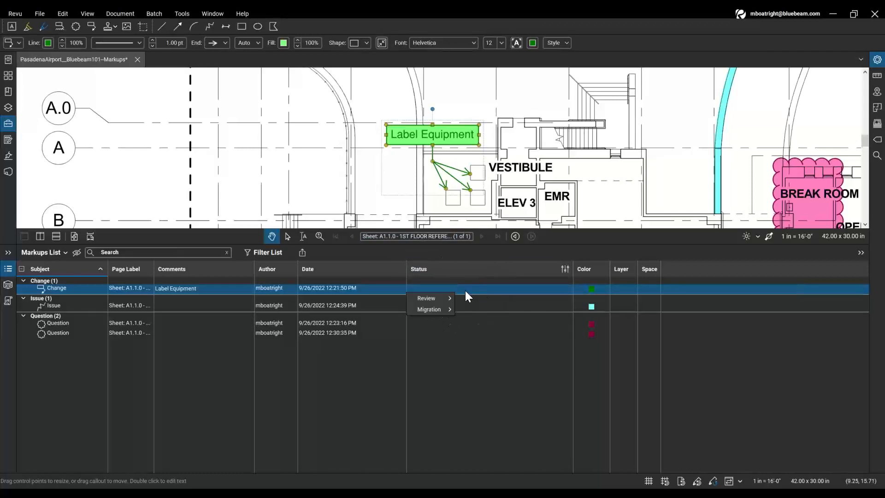
{"action": "mouse_move", "coordinate": [446, 298]}
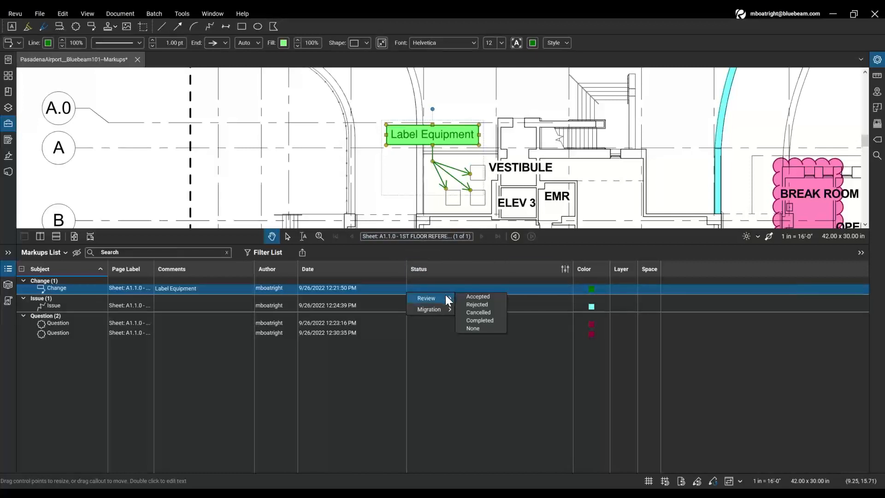
{"action": "left_click", "coordinate": [485, 298]}
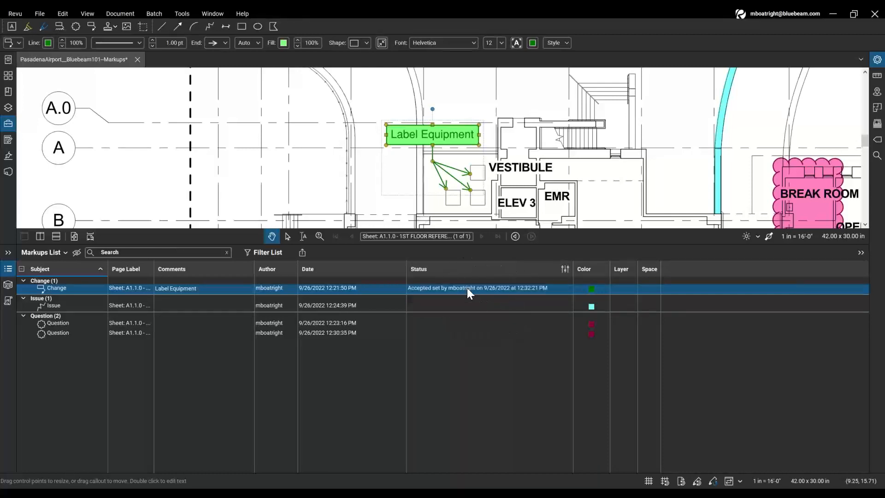
{"action": "left_click", "coordinate": [426, 291]}
{"action": "left_click", "coordinate": [463, 292]}
{"action": "left_click", "coordinate": [512, 292]}
- Add the Completed review status to the Change markup and turn on the filter row
{"action": "left_click", "coordinate": [482, 290]}
{"action": "mouse_move", "coordinate": [435, 298]}
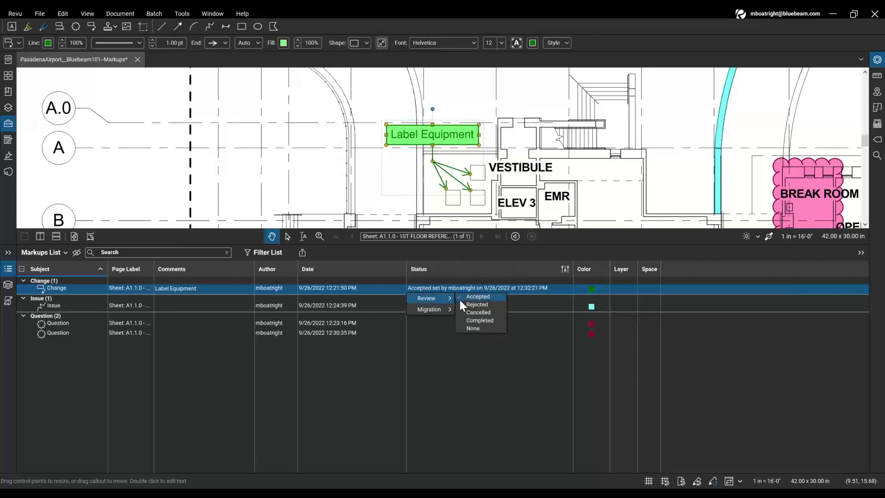
{"action": "left_click", "coordinate": [491, 322]}
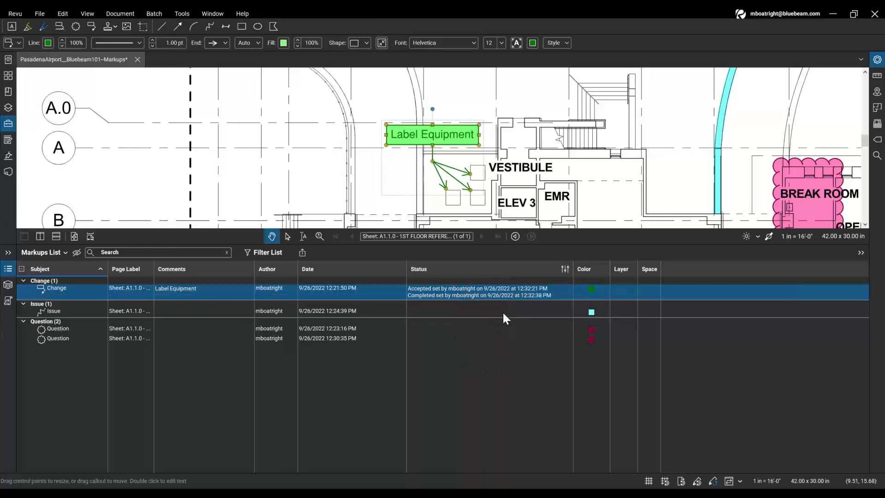
{"action": "left_click", "coordinate": [447, 289]}
{"action": "left_click", "coordinate": [447, 295]}
{"action": "left_click", "coordinate": [265, 253]}
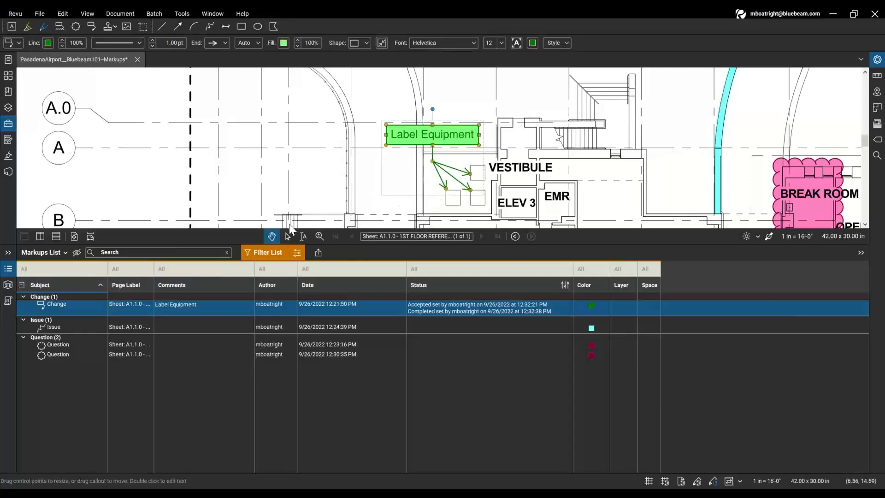
- Filter the list by Subject to show only the Question markups
{"action": "left_click", "coordinate": [65, 267]}
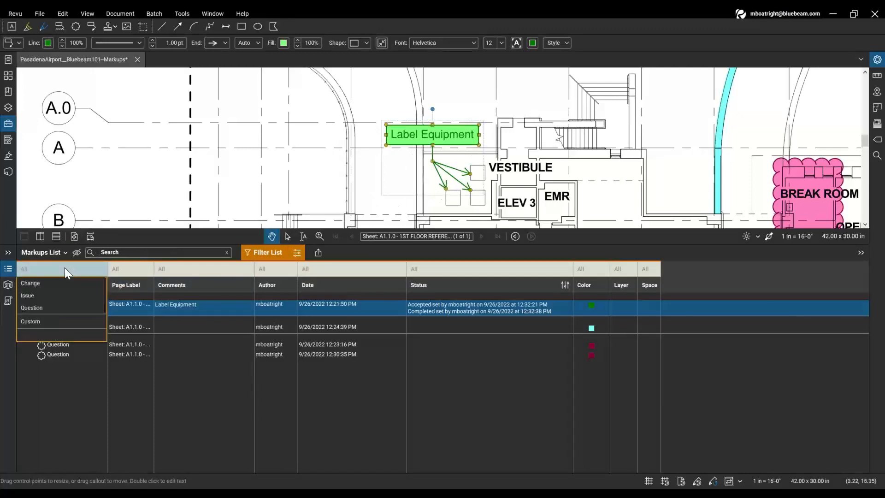
{"action": "left_click", "coordinate": [72, 307]}
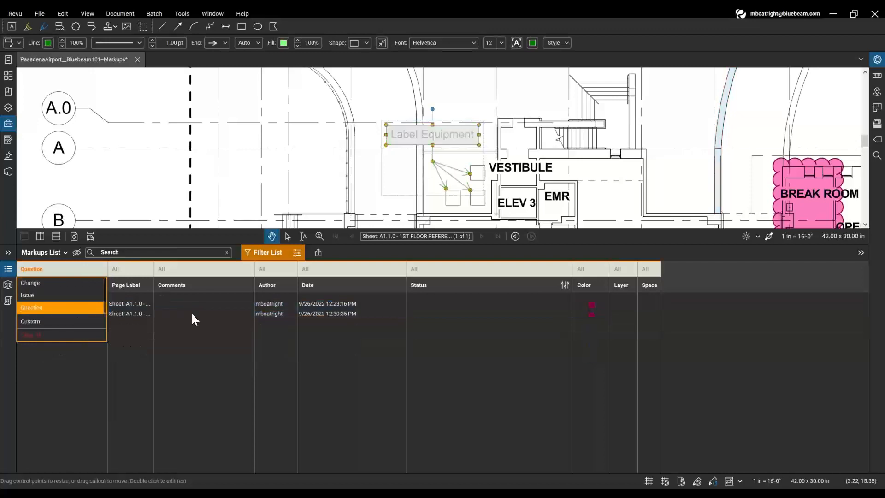
{"action": "left_click", "coordinate": [146, 379]}
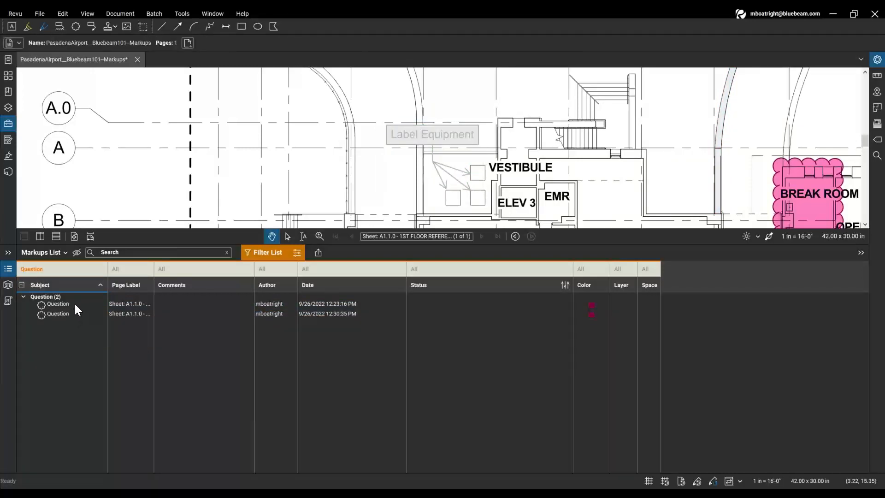
{"action": "left_click", "coordinate": [72, 311]}
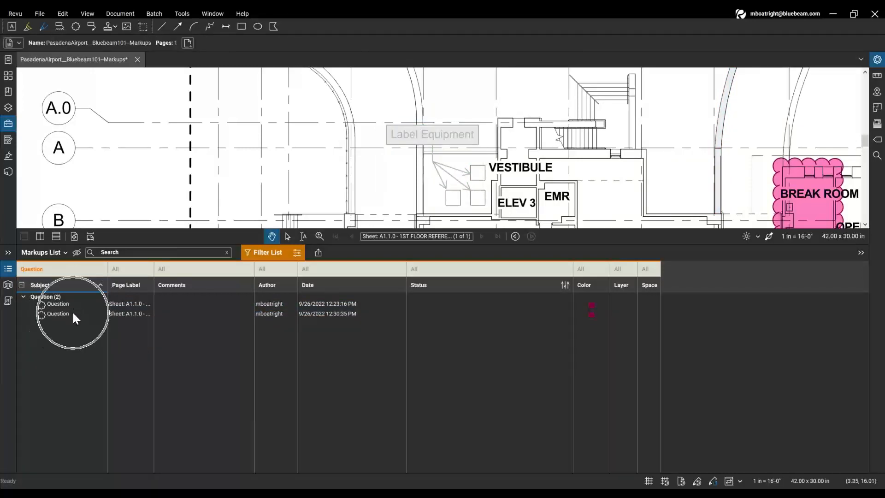
- Collapse the Markups List panel and pan the floor plan up and right
{"action": "double_click", "coordinate": [344, 244]}
{"action": "scroll", "coordinate": [585, 203], "scroll_direction": "down", "scroll_amount": 4}
{"action": "mouse_move", "coordinate": [614, 294]}
{"action": "left_mouse_down"}
{"action": "mouse_move", "coordinate": [494, 259]}
{"action": "mouse_move", "coordinate": [416, 258]}
{"action": "left_mouse_up"}
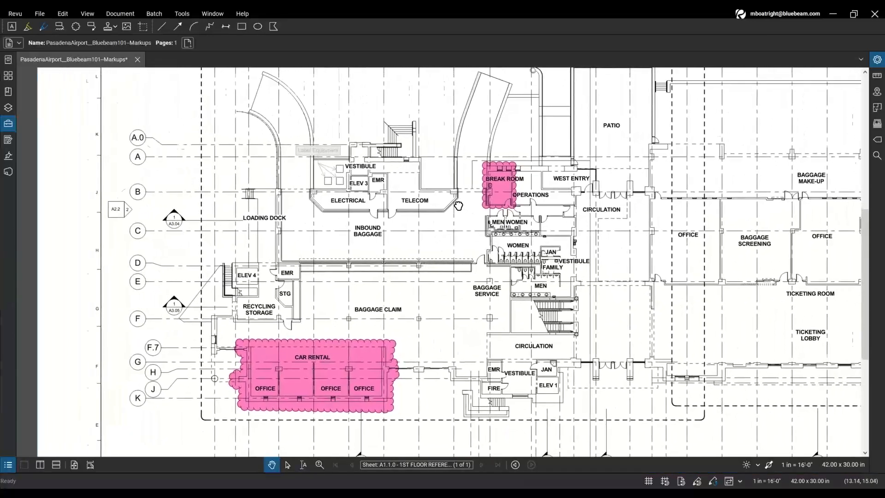
{"action": "left_click_drag", "start_coordinate": [458, 205], "coordinate": [421, 239]}
{"action": "left_click", "coordinate": [423, 175]}
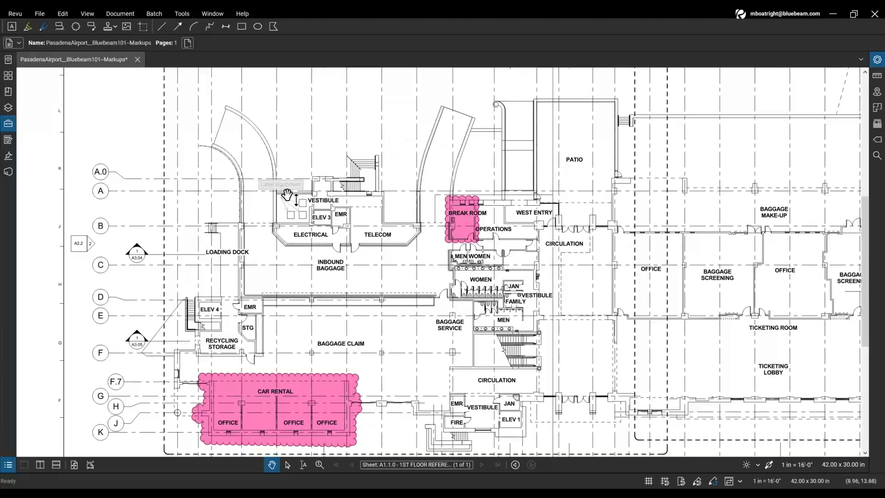
{"action": "left_click_drag", "start_coordinate": [364, 250], "coordinate": [386, 221]}
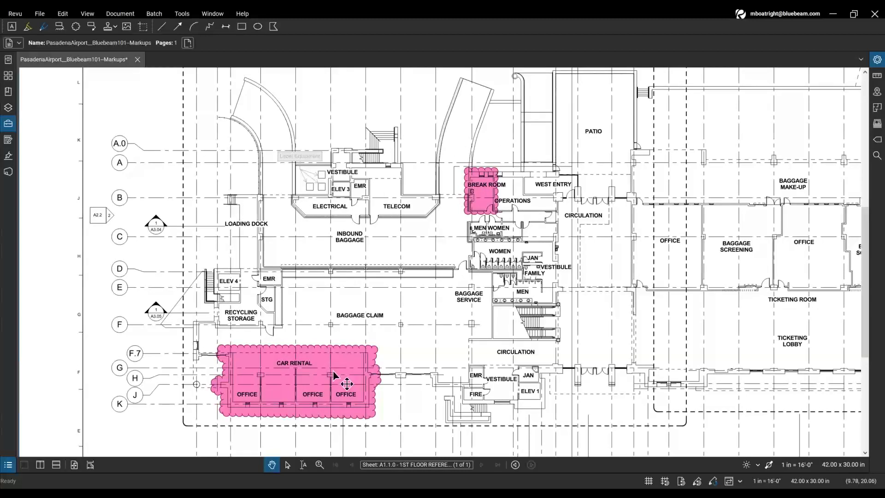
- Reopen the Markups List and turn off Filter List so all four markups show
{"action": "left_click", "coordinate": [8, 465]}
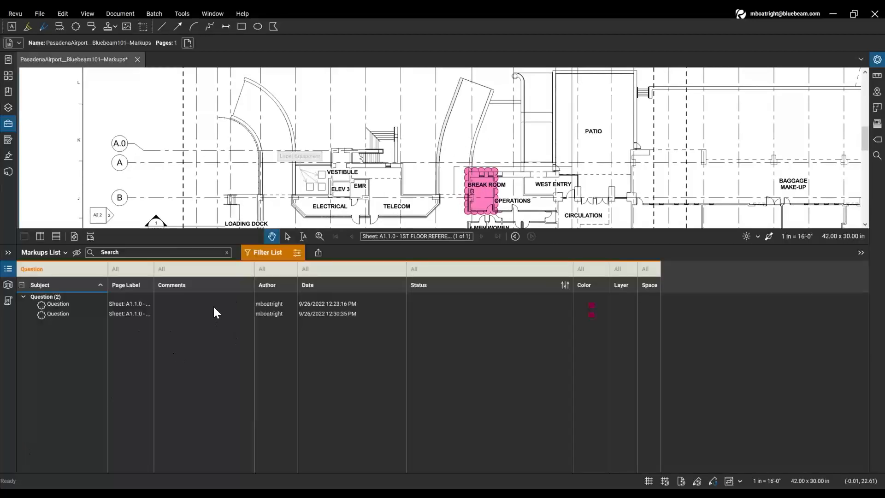
{"action": "left_click", "coordinate": [263, 253]}
{"action": "left_click", "coordinate": [262, 253]}
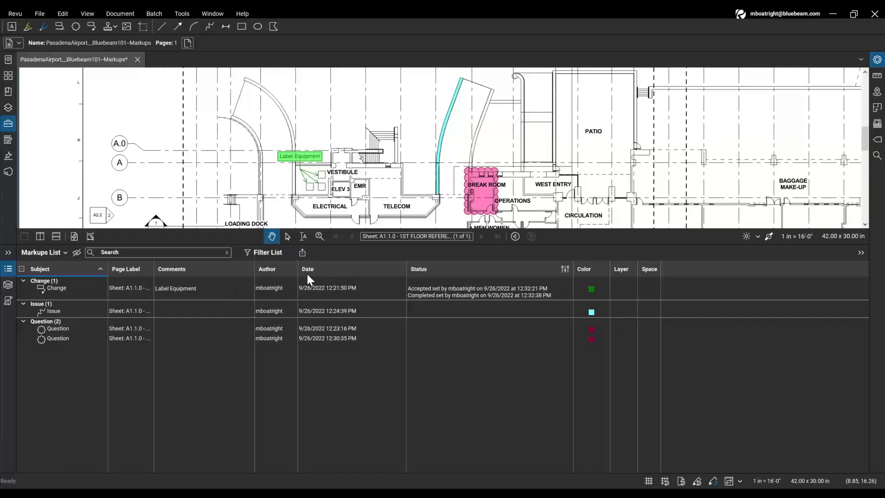
- Start a PDF Markup Summary and remove the Color, Layer and Space columns
{"action": "left_click", "coordinate": [300, 252]}
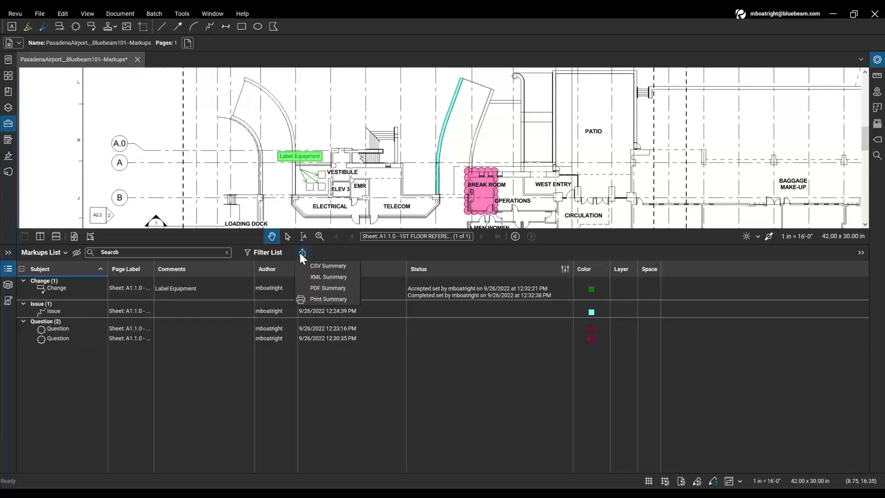
{"action": "left_click", "coordinate": [328, 288]}
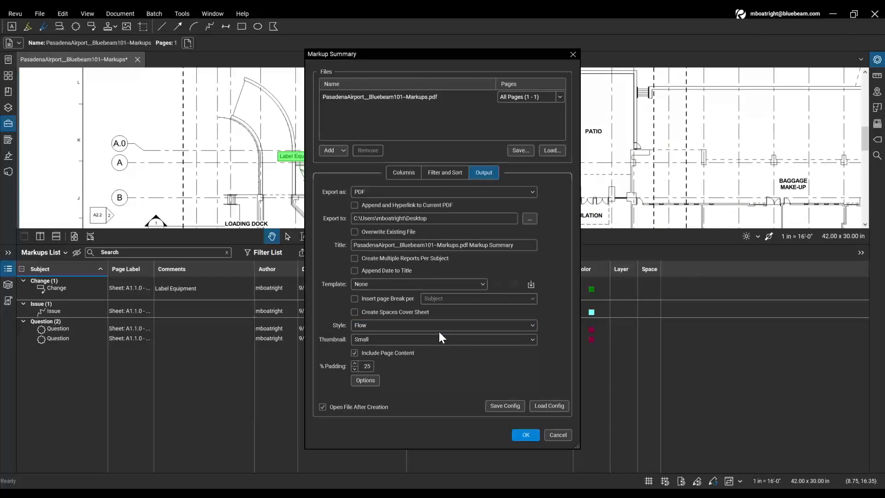
{"action": "left_click", "coordinate": [408, 172]}
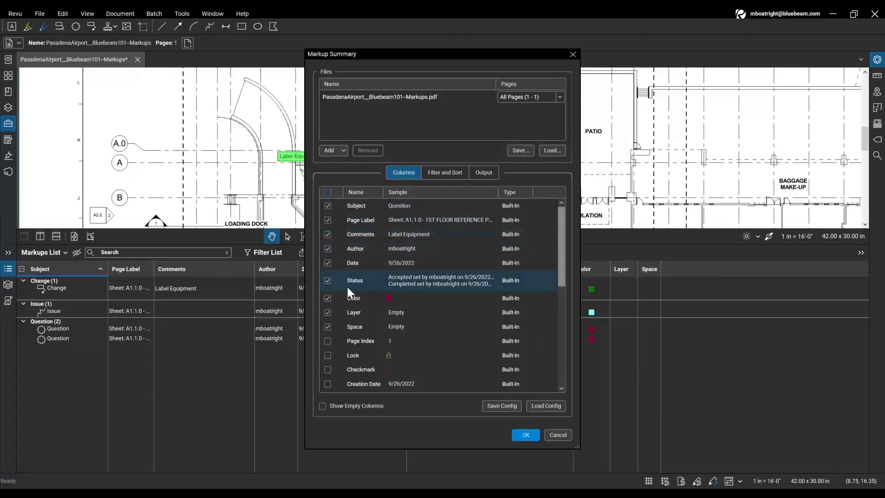
{"action": "left_click", "coordinate": [328, 299]}
{"action": "left_click", "coordinate": [327, 312]}
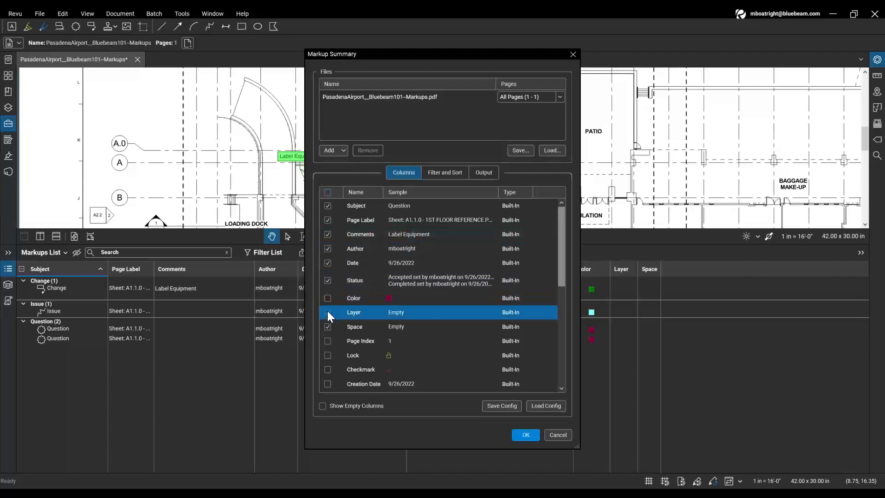
{"action": "left_click", "coordinate": [327, 326]}
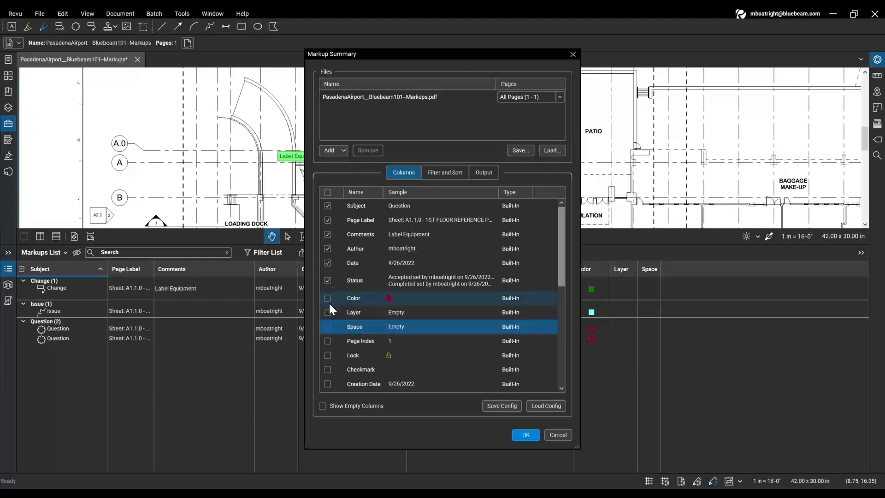
- Keep the Subject filter and sort, append the summary to the current PDF, and generate it
{"action": "left_click", "coordinate": [445, 173]}
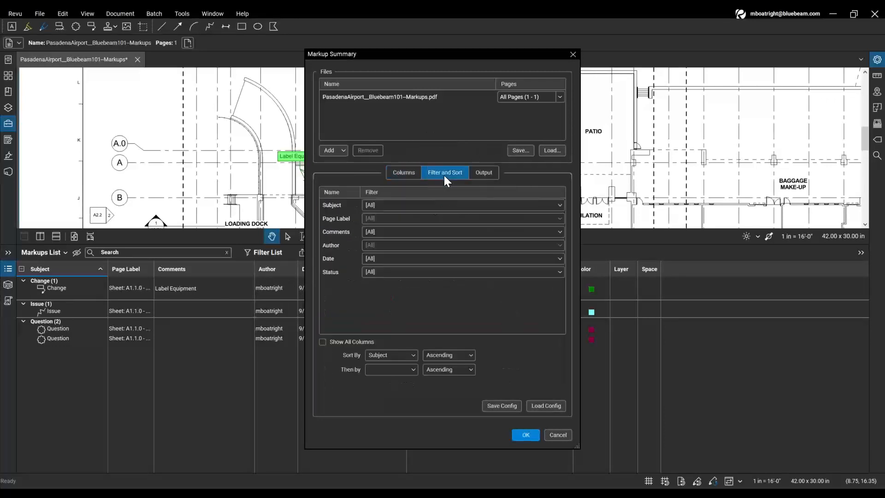
{"action": "left_click", "coordinate": [414, 206]}
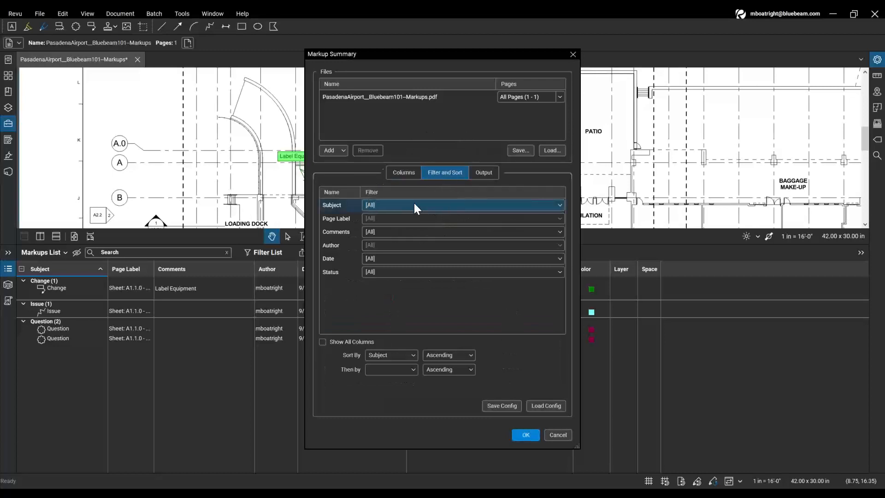
{"action": "left_click", "coordinate": [390, 356]}
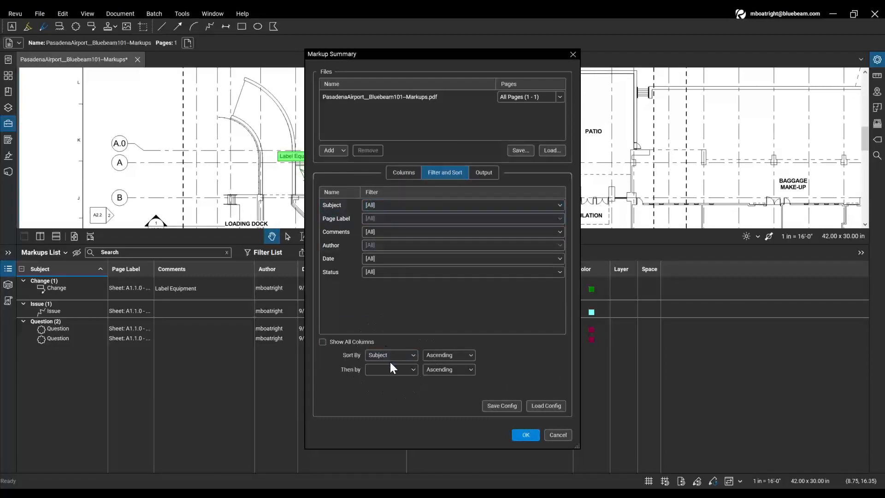
{"action": "left_click", "coordinate": [488, 175]}
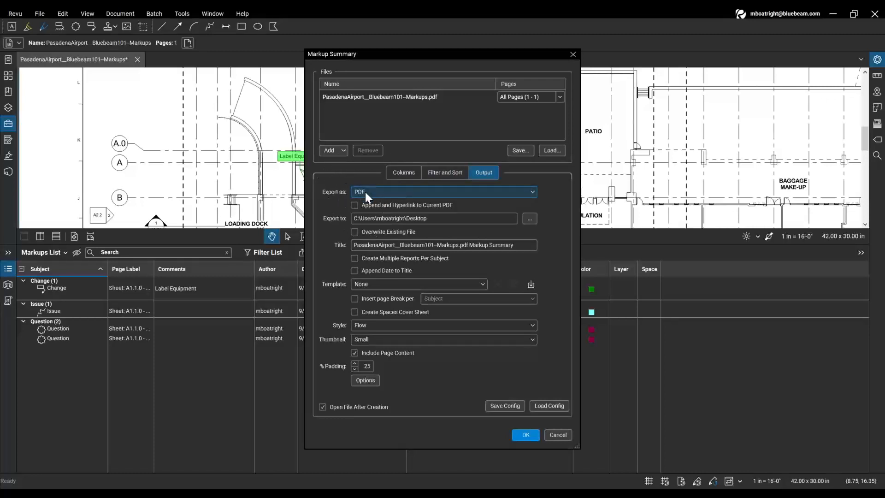
{"action": "left_click", "coordinate": [360, 203]}
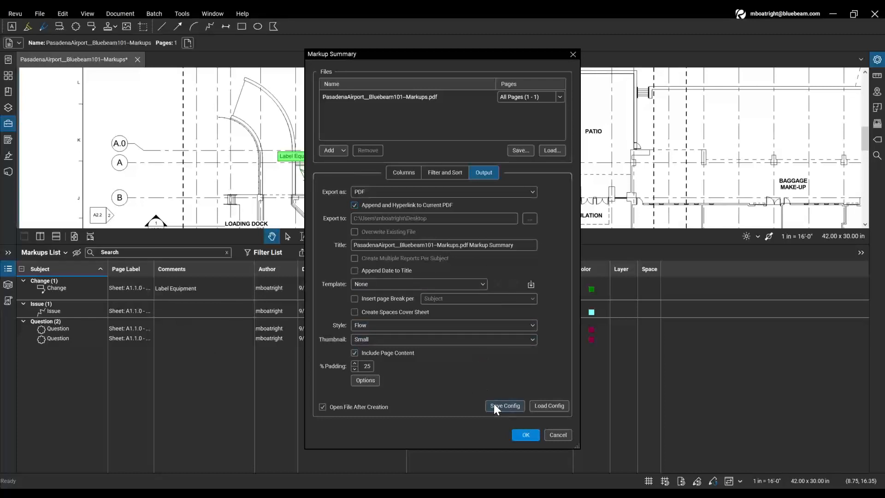
{"action": "left_click", "coordinate": [520, 435]}
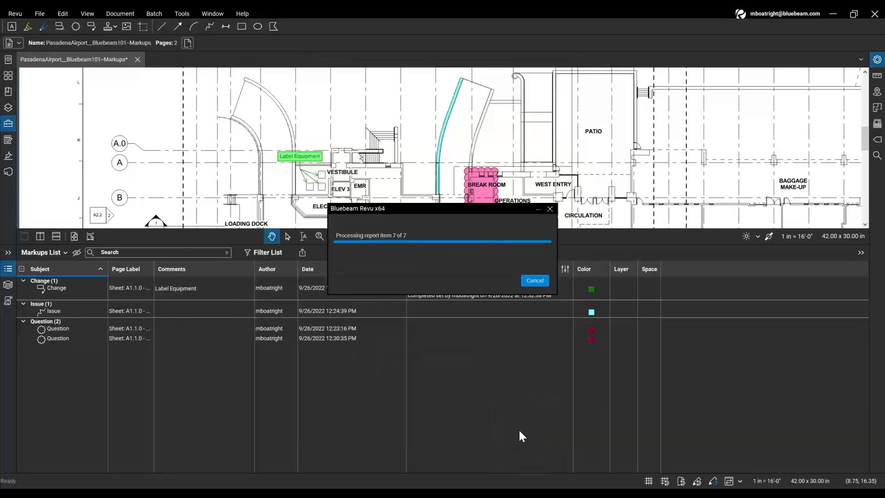
- Collapse the Markups List and zoom in on the Markup Summary page
{"action": "left_click", "coordinate": [8, 269]}
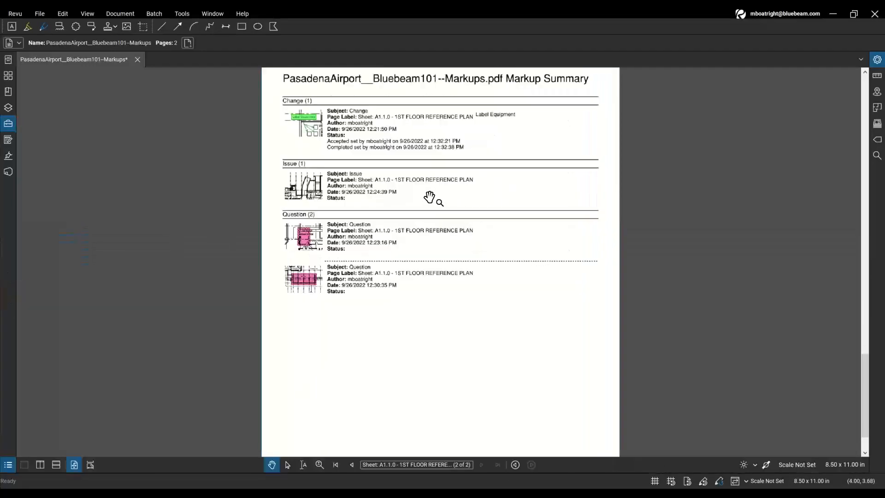
{"action": "scroll", "coordinate": [430, 197], "scroll_direction": "up", "scroll_amount": 3}
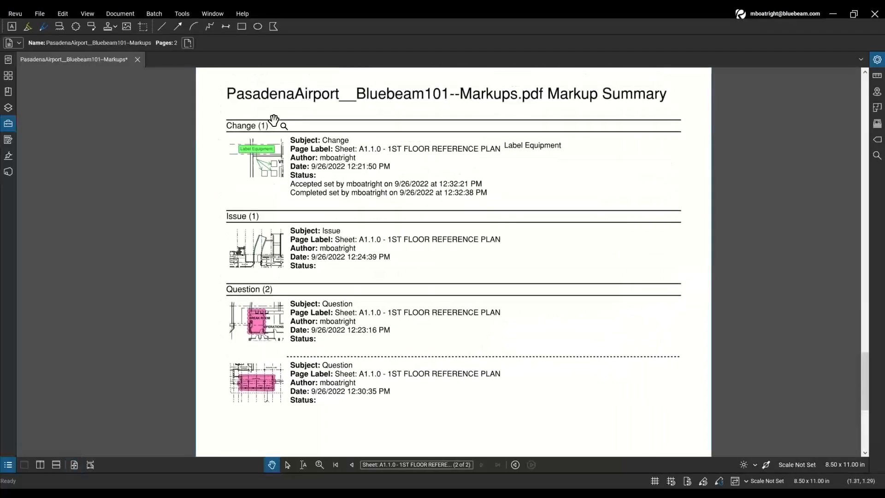
{"action": "key", "text": "ctrl"}
{"action": "key", "text": "ctrl"}
{"action": "key", "text": "ctrl"}
{"action": "scroll", "coordinate": [325, 187], "scroll_direction": "up", "scroll_amount": 2}
{"action": "scroll", "coordinate": [322, 156], "scroll_direction": "up", "scroll_amount": 3}
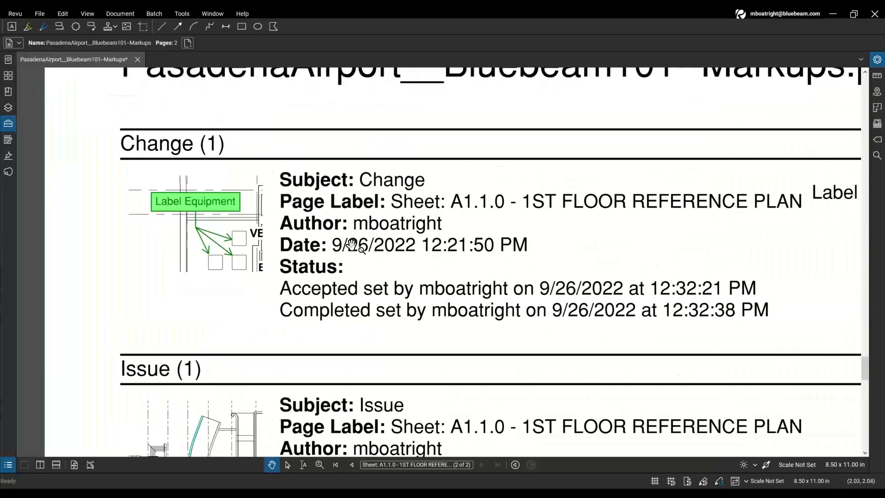
{"action": "scroll", "coordinate": [353, 244], "scroll_direction": "up", "scroll_amount": 2}
{"action": "scroll", "coordinate": [389, 201], "scroll_direction": "up", "scroll_amount": 1}
{"action": "key", "text": "ctrl"}
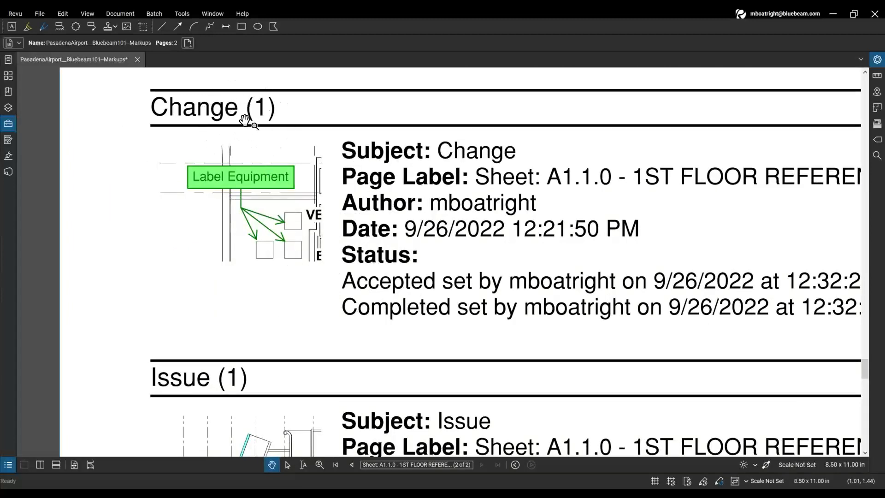
{"action": "key", "text": "ctrl"}
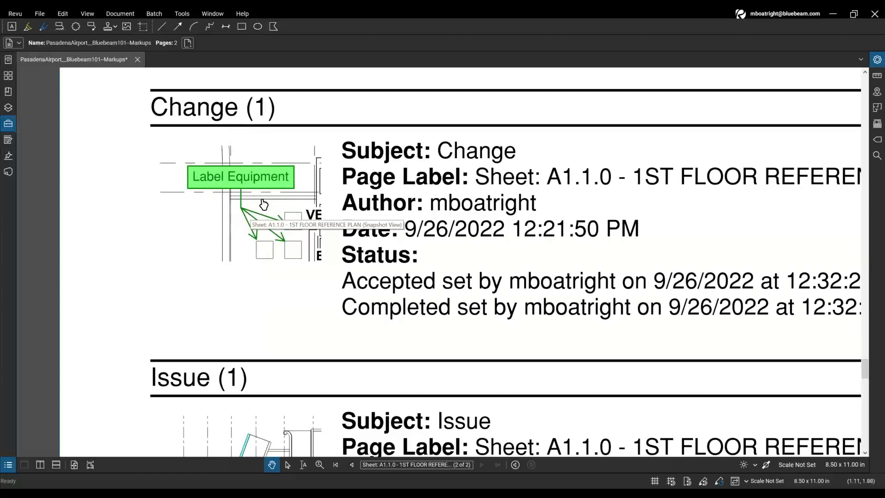
- Follow the Label Equipment and Issue snapshot links to sheet A1.1.0, returning to page 2 each time
{"action": "left_click", "coordinate": [260, 202]}
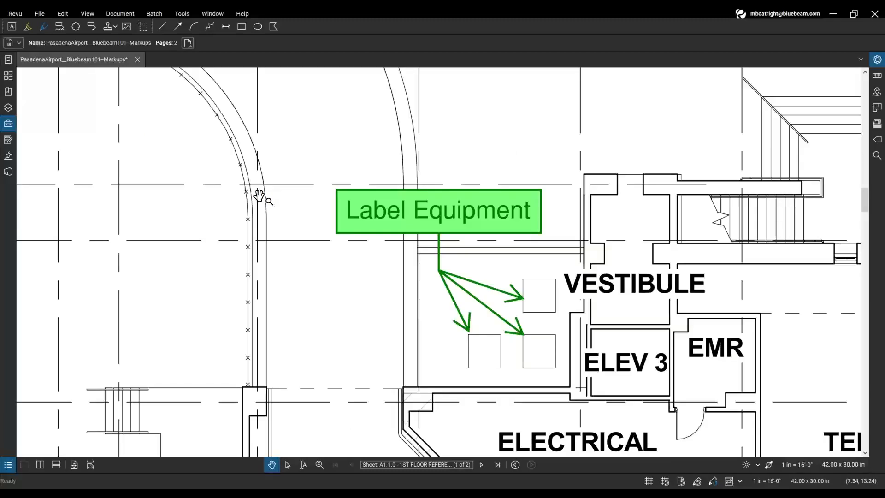
{"action": "left_click", "coordinate": [514, 464]}
{"action": "scroll", "coordinate": [348, 381], "scroll_direction": "down", "scroll_amount": 3}
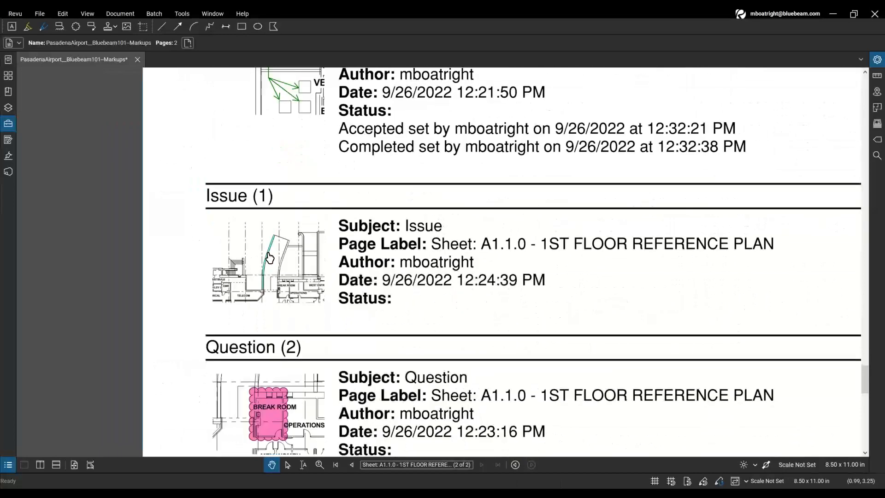
{"action": "left_click", "coordinate": [272, 257]}
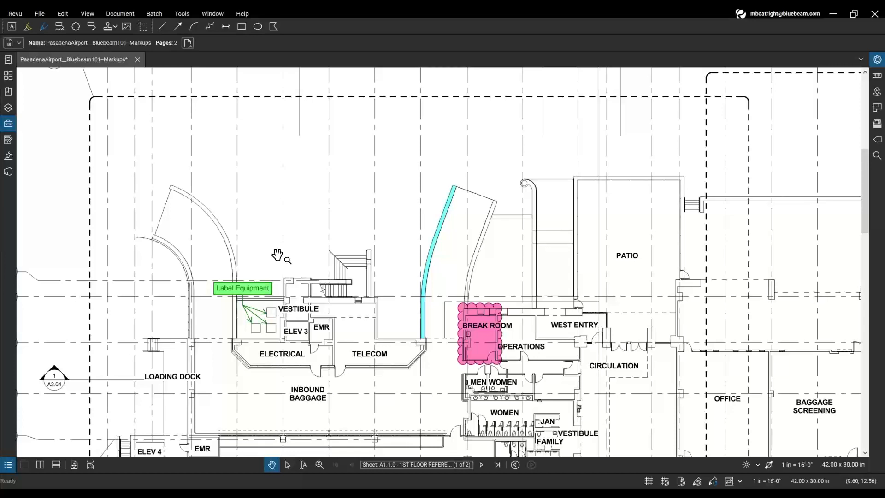
{"action": "left_click", "coordinate": [496, 465]}
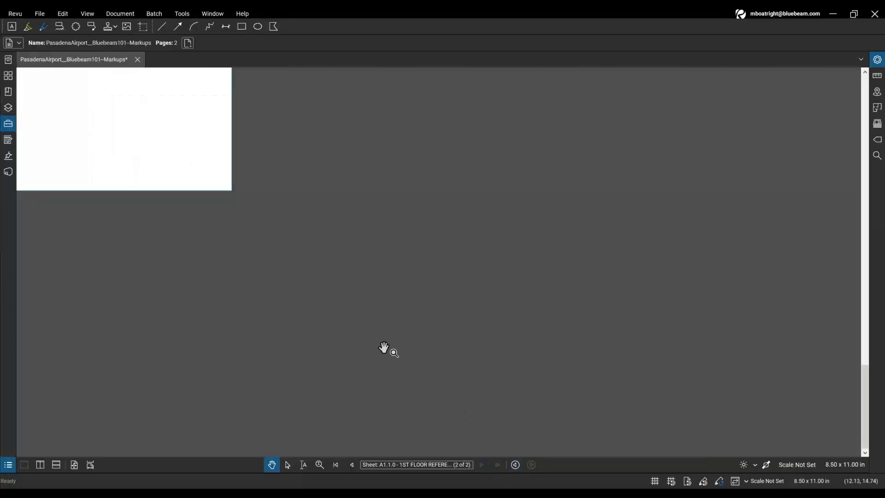